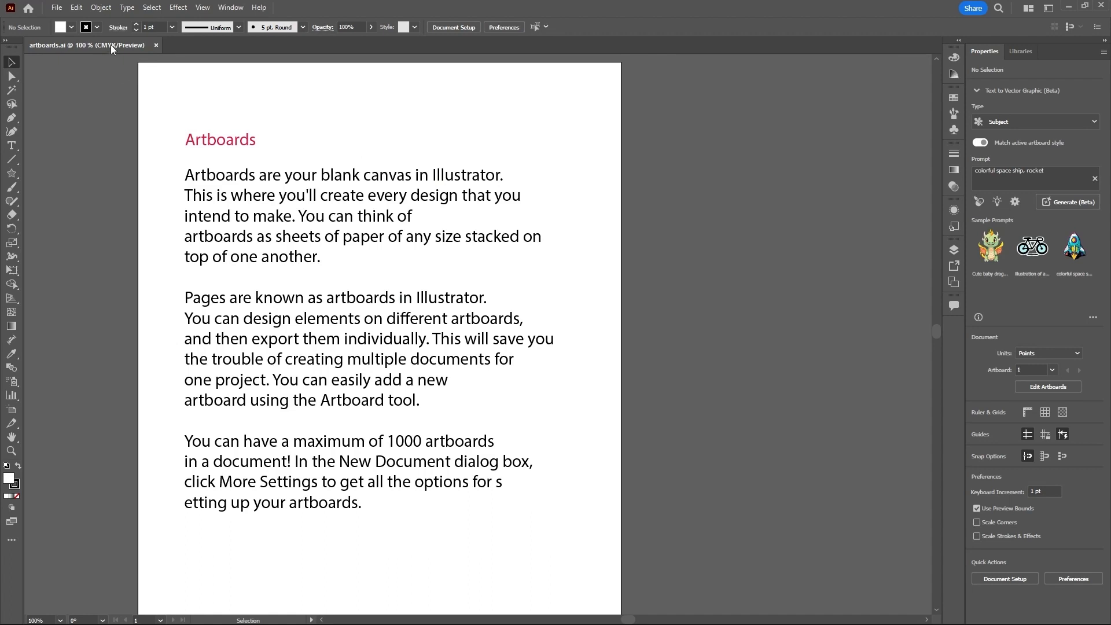
- Move the stray "s" in the last paragraph to the next line so it reads "setting up your artboards."
{"action": "mouse_move", "coordinate": [110, 45]}
{"action": "left_mouse_down"}
{"action": "mouse_move", "coordinate": [171, 116]}
{"action": "mouse_move", "coordinate": [200, 91]}
{"action": "mouse_move", "coordinate": [225, 148]}
{"action": "mouse_move", "coordinate": [122, 46]}
{"action": "left_mouse_up"}
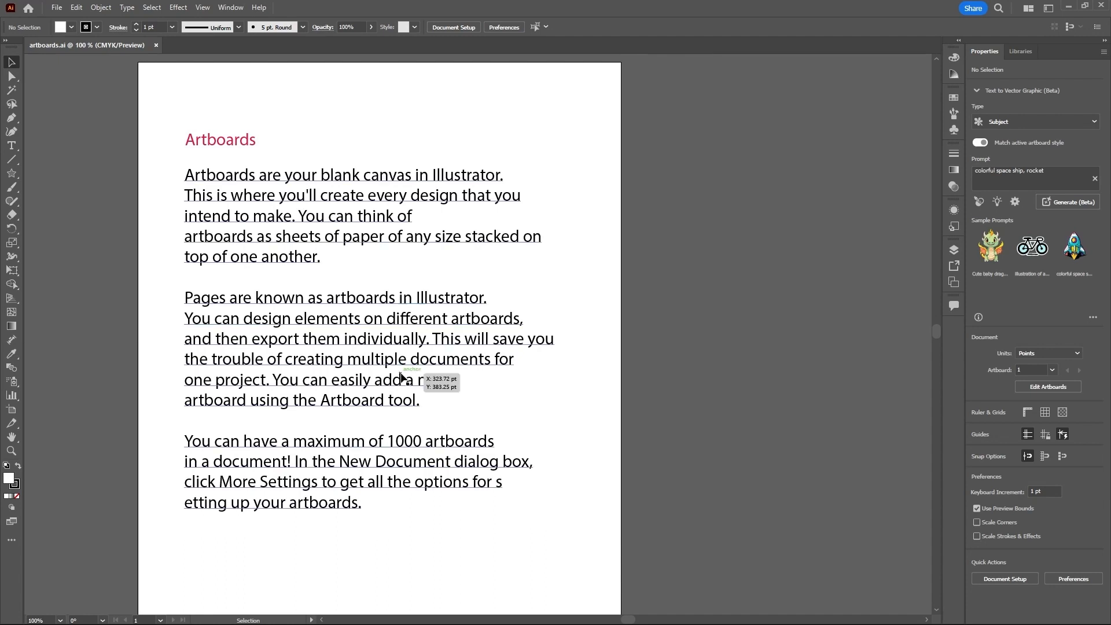
{"action": "scroll", "coordinate": [492, 260], "scroll_direction": "down", "scroll_amount": 2}
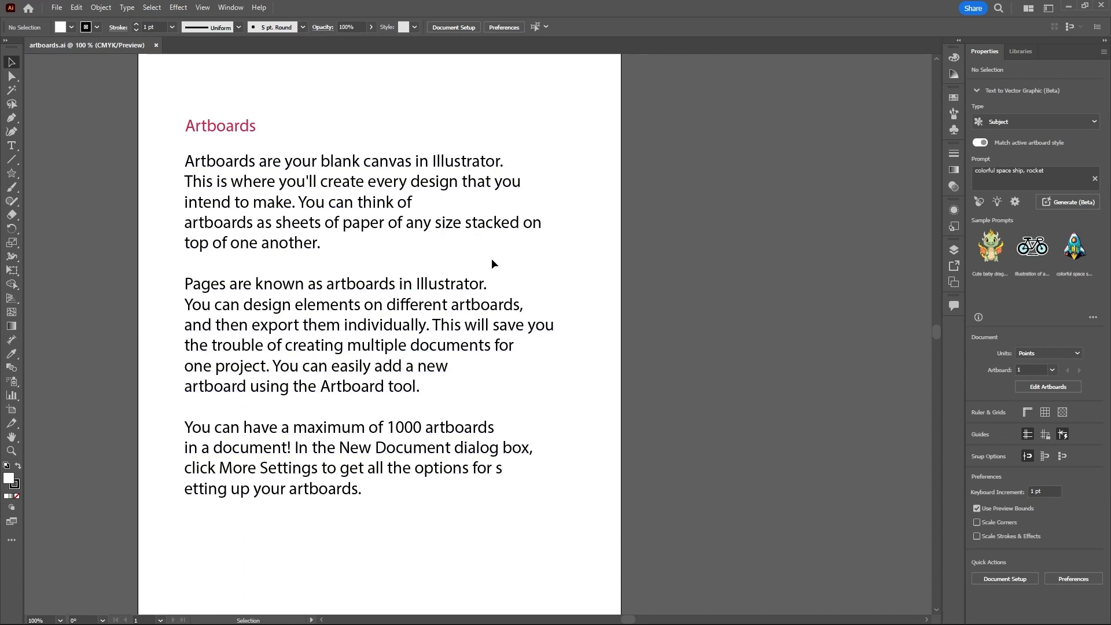
{"action": "scroll", "coordinate": [493, 264], "scroll_direction": "down", "scroll_amount": 3}
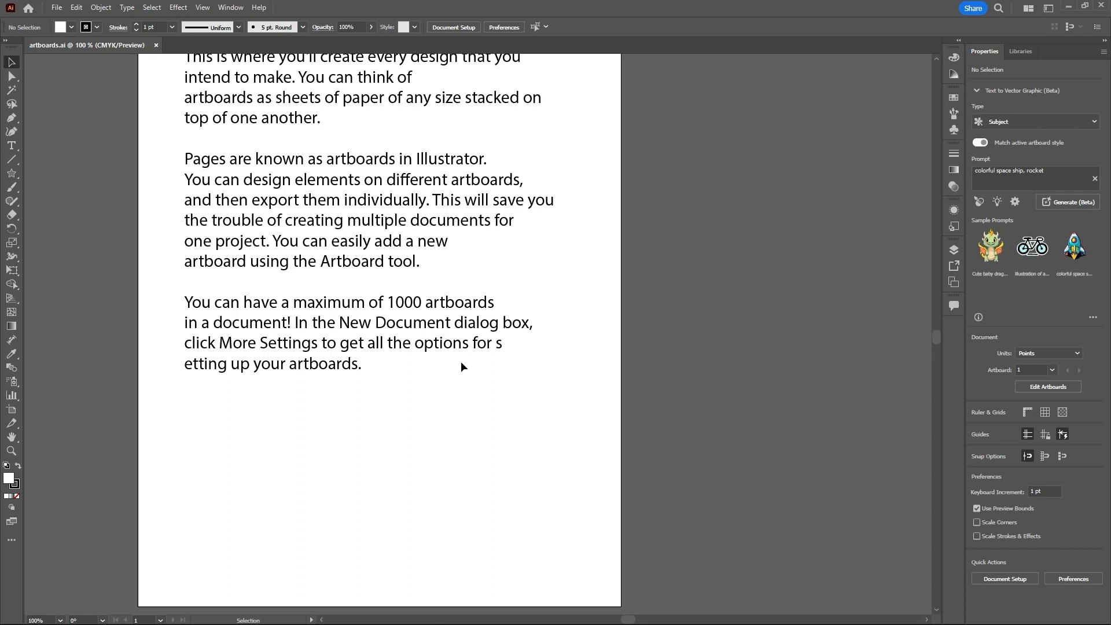
{"action": "double_click", "coordinate": [496, 343]}
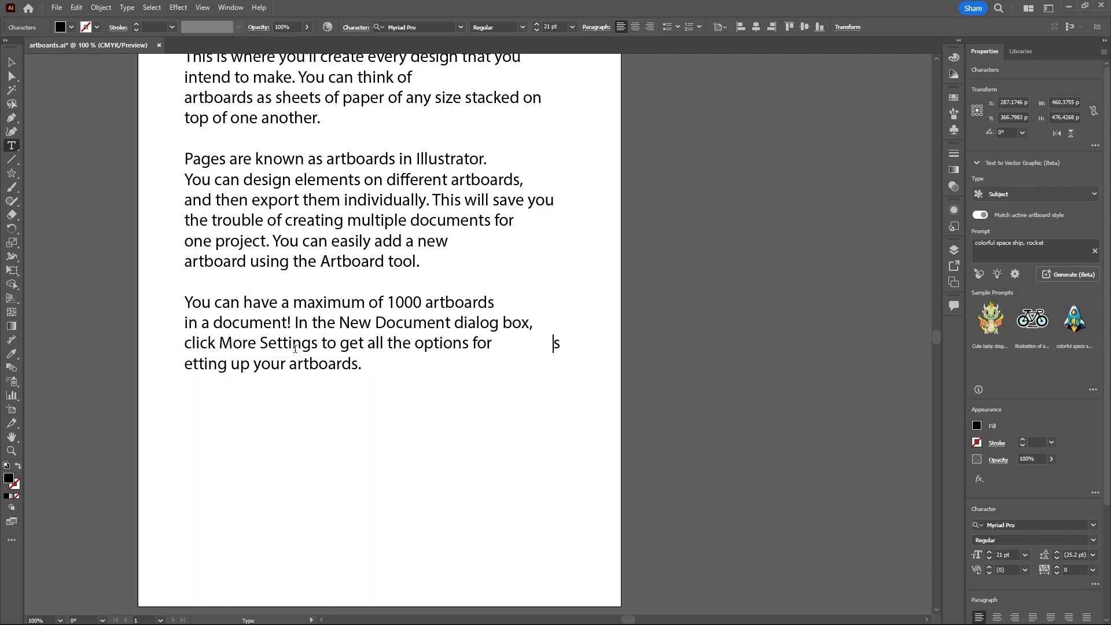
{"action": "key", "text": "ctrl+z"}
{"action": "key", "text": "Return"}
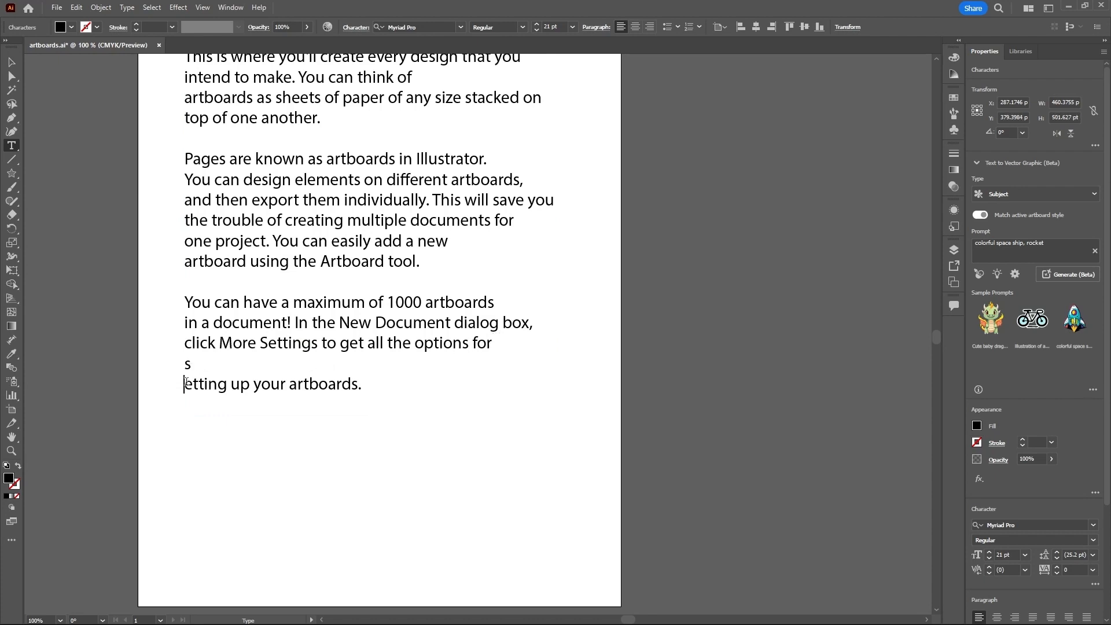
{"action": "key", "text": "BackSpace"}
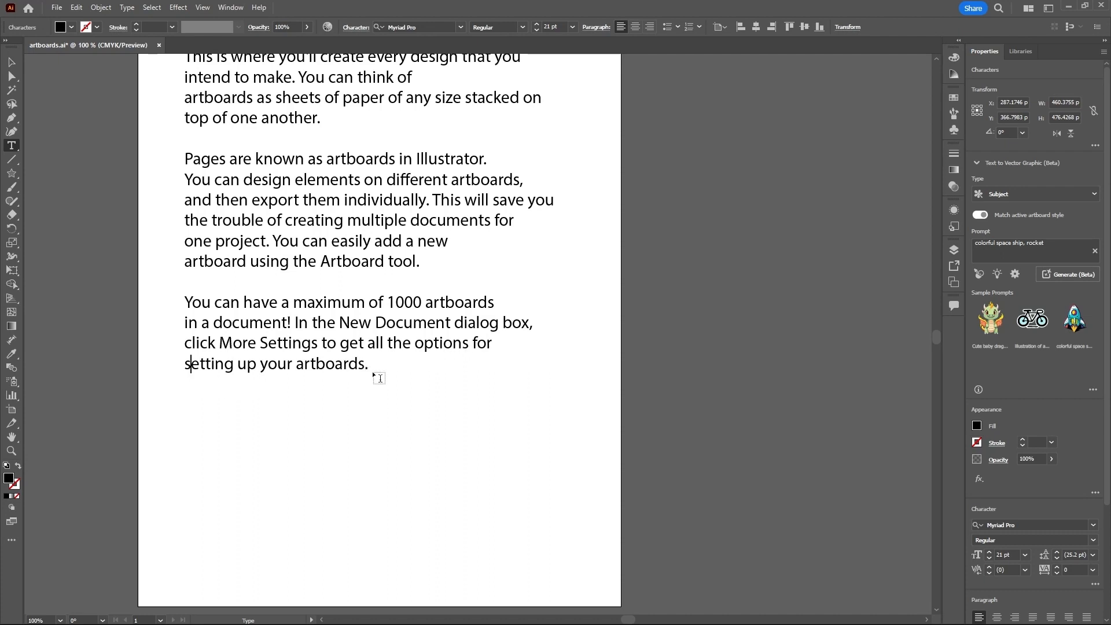
{"action": "left_click", "coordinate": [11, 63]}
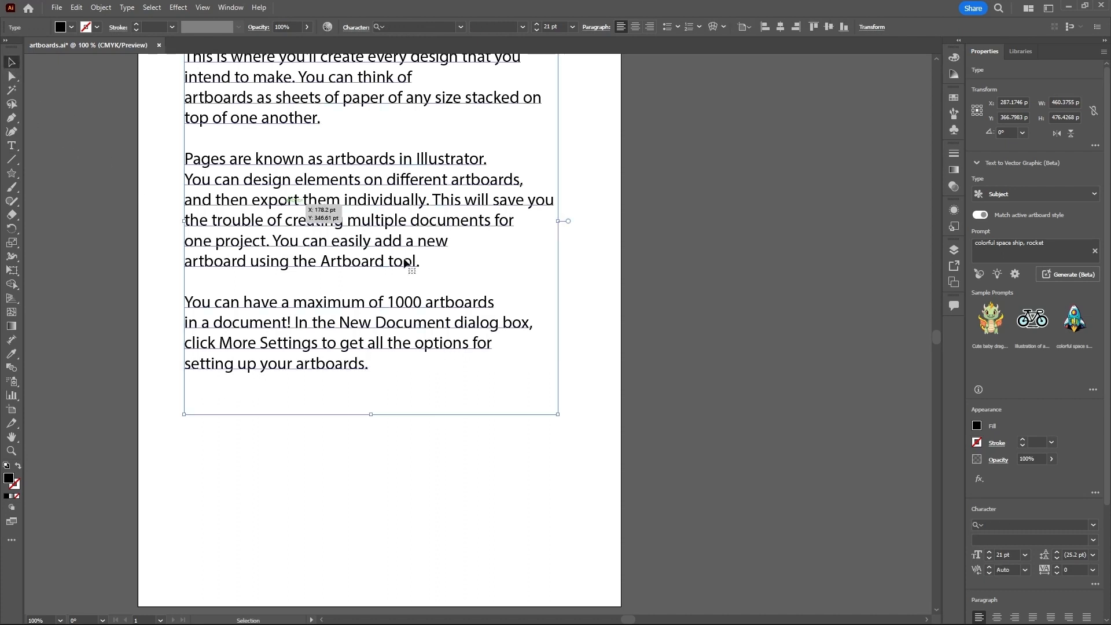
- Create a new one-artboard A4 document in portrait orientation with the units set to Inches
{"action": "scroll", "coordinate": [457, 351], "scroll_direction": "right", "scroll_amount": 1}
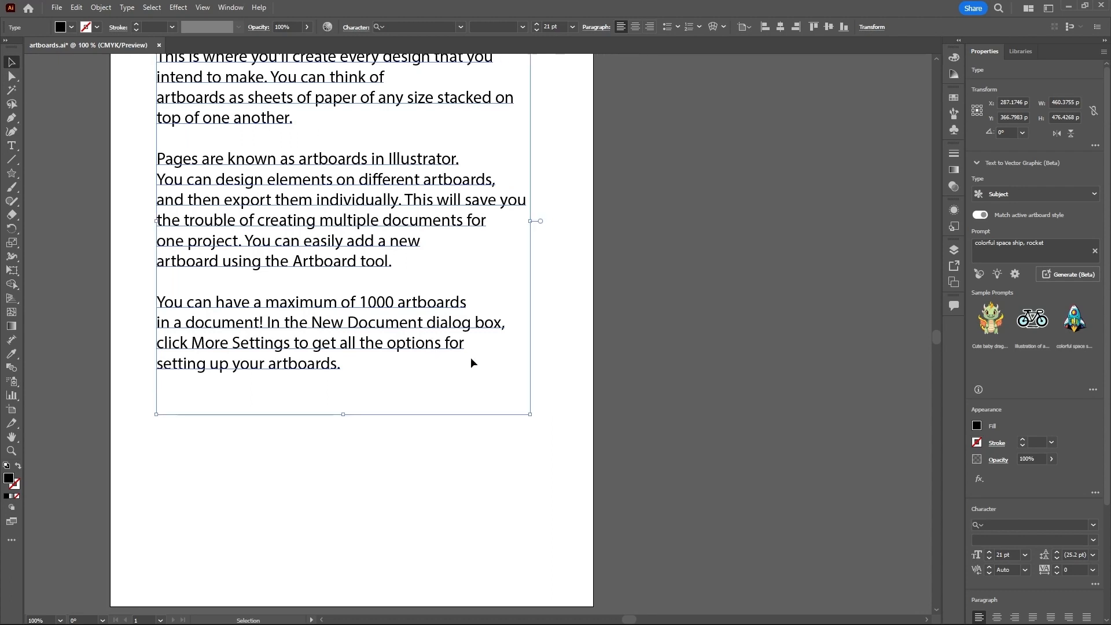
{"action": "scroll", "coordinate": [474, 353], "scroll_direction": "down", "scroll_amount": 2}
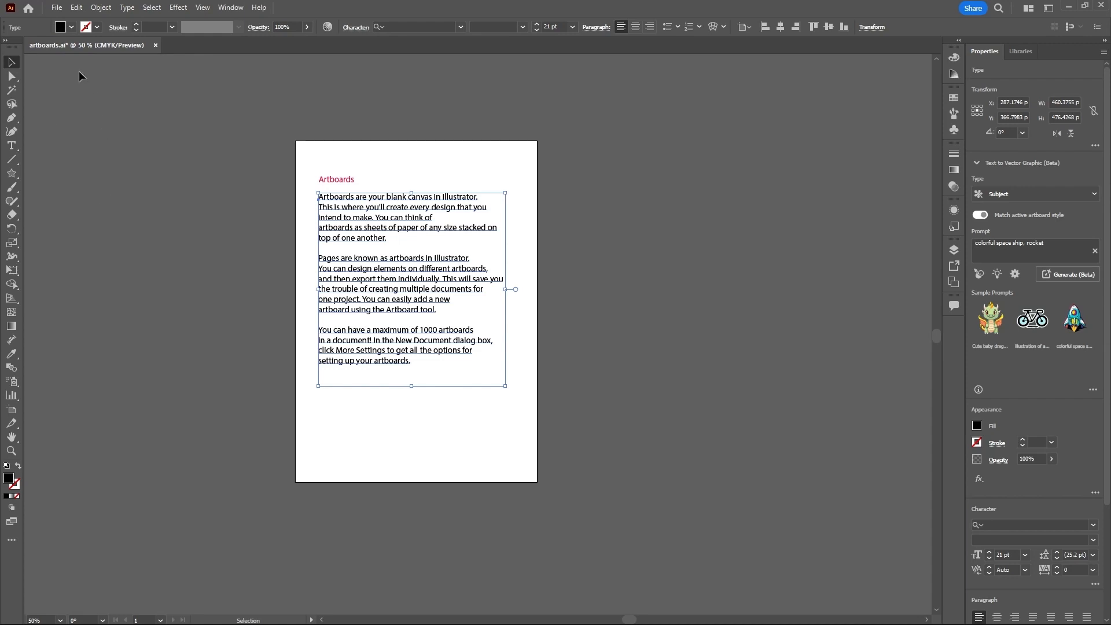
{"action": "left_click", "coordinate": [54, 8]}
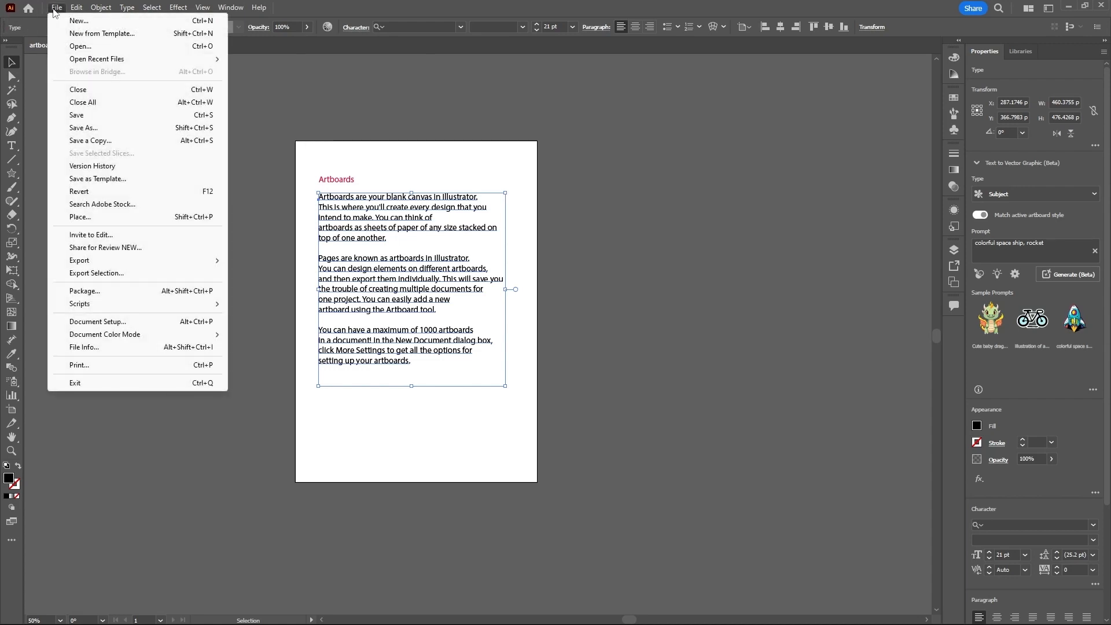
{"action": "left_click", "coordinate": [82, 23]}
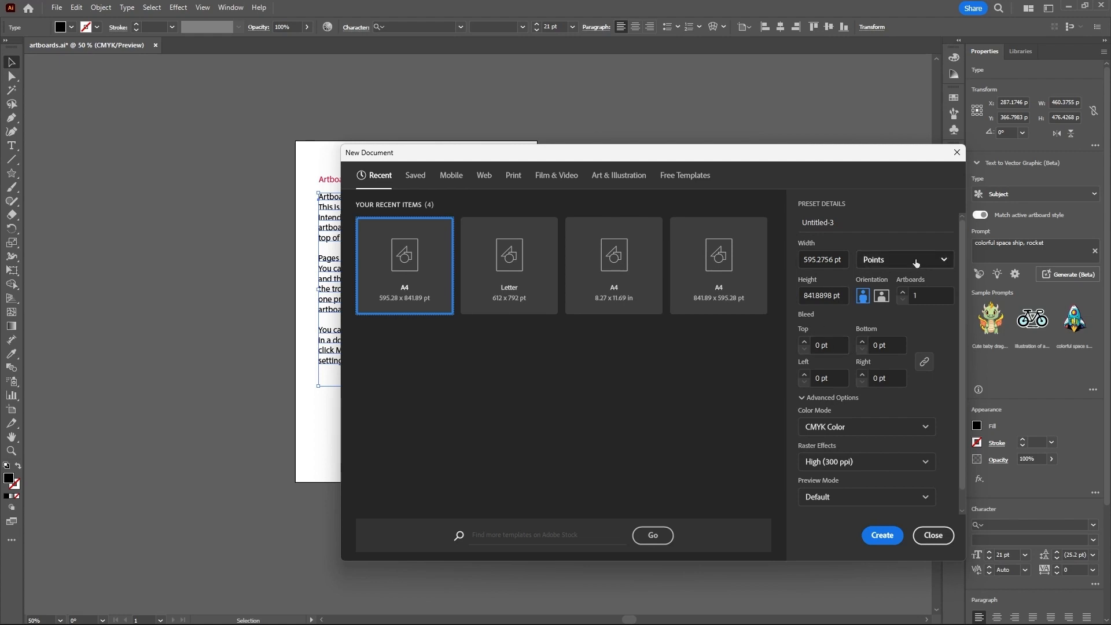
{"action": "left_click", "coordinate": [937, 261]}
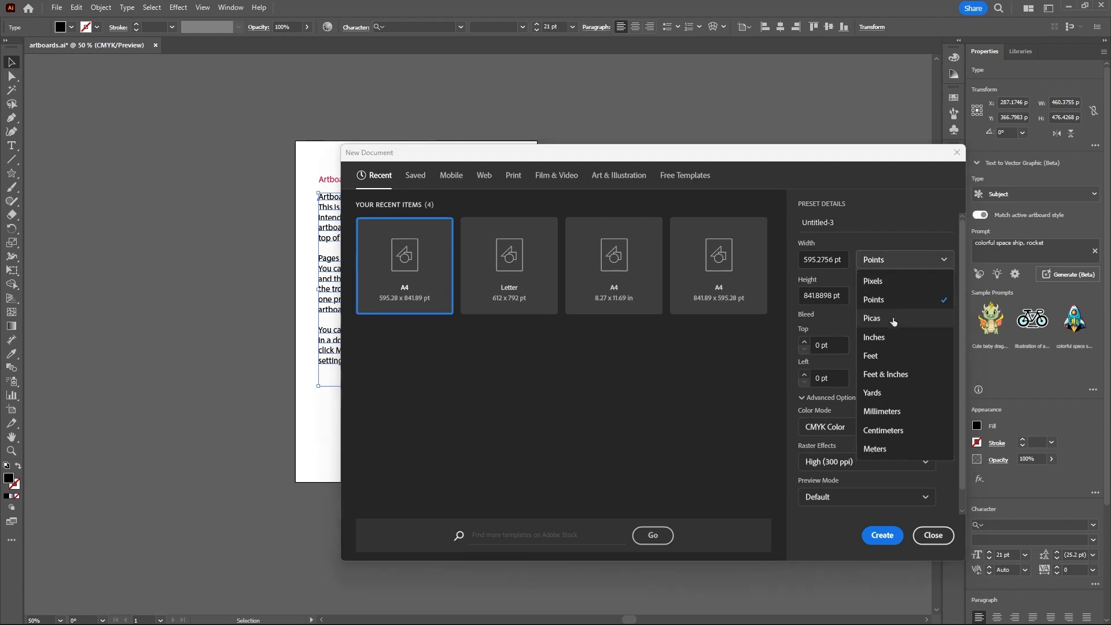
{"action": "left_click", "coordinate": [886, 336]}
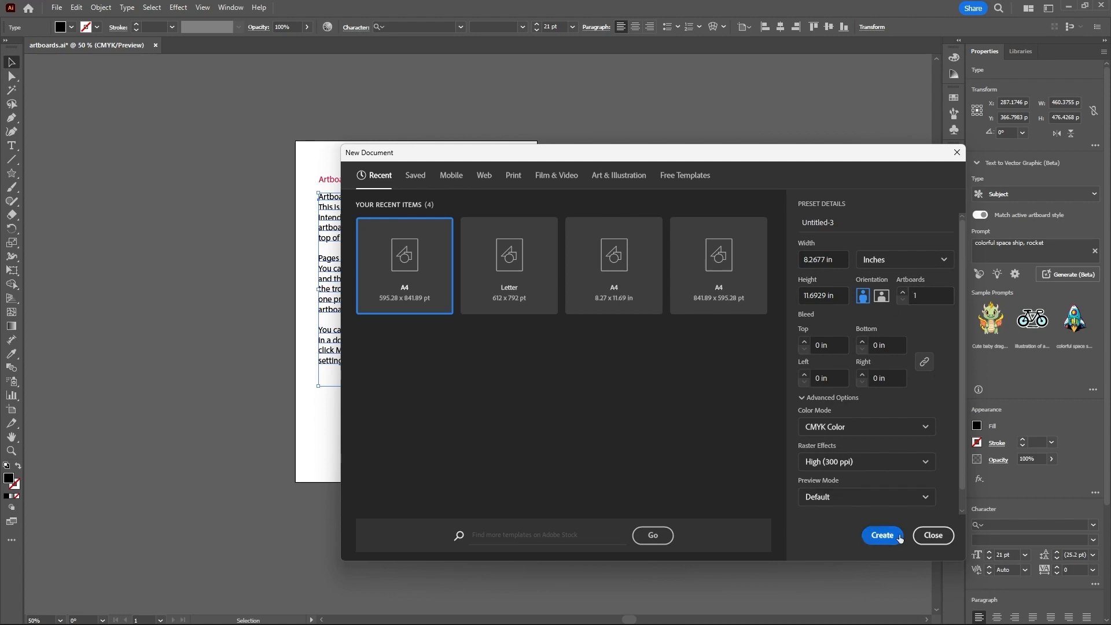
{"action": "left_click", "coordinate": [880, 536]}
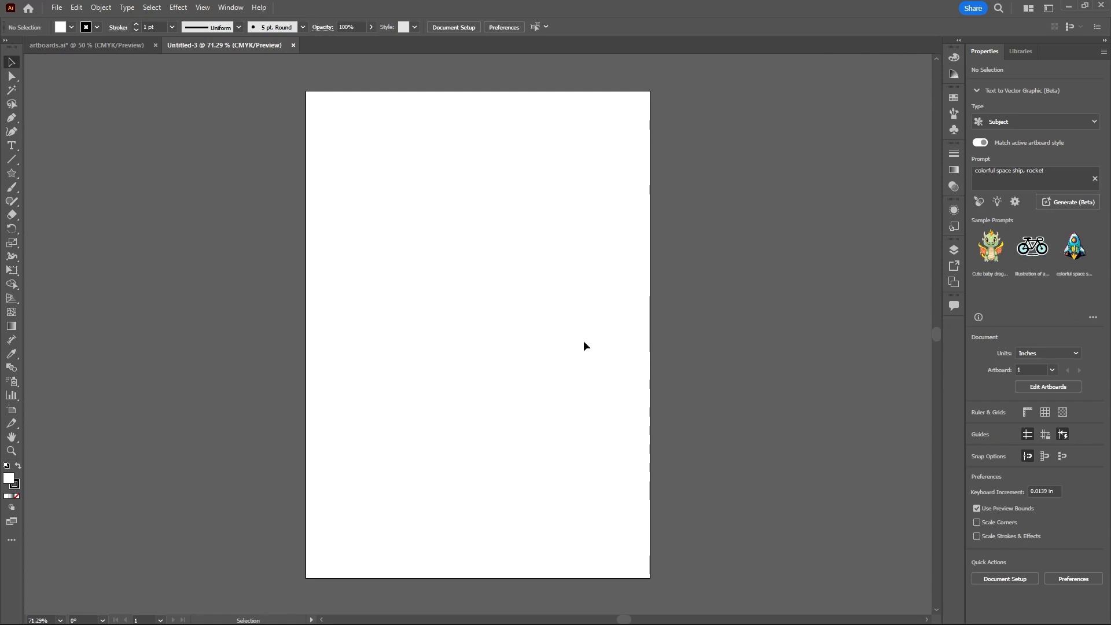
- Resize the artboard freehand from its edges with the Artboard tool to about 5.23 × 6.71 in
{"action": "scroll", "coordinate": [492, 333], "scroll_direction": "down", "scroll_amount": 2}
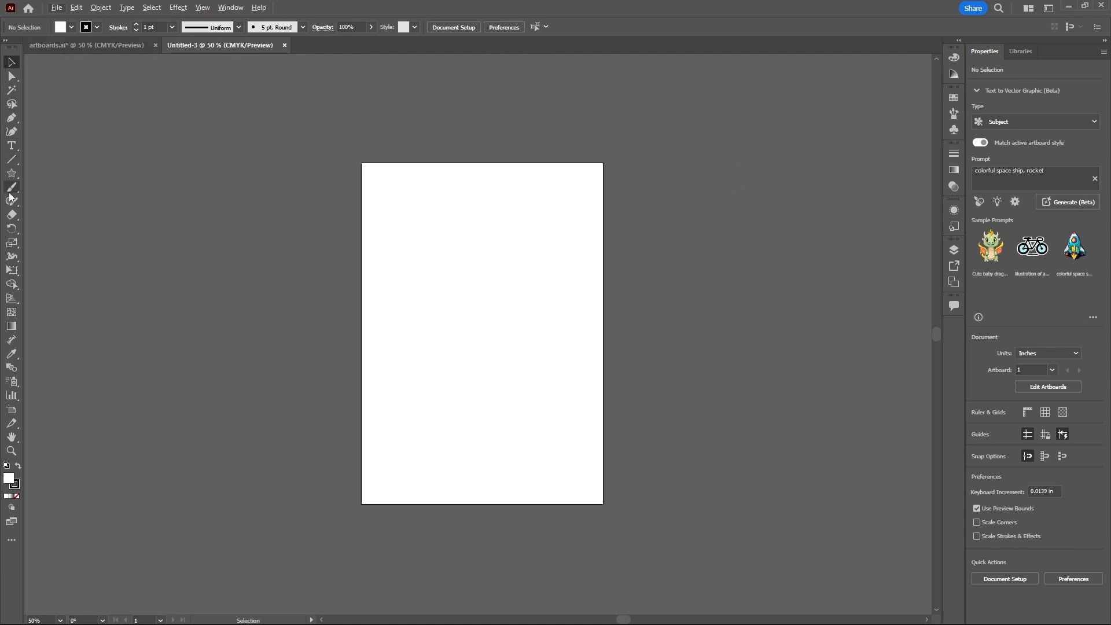
{"action": "left_click", "coordinate": [13, 411]}
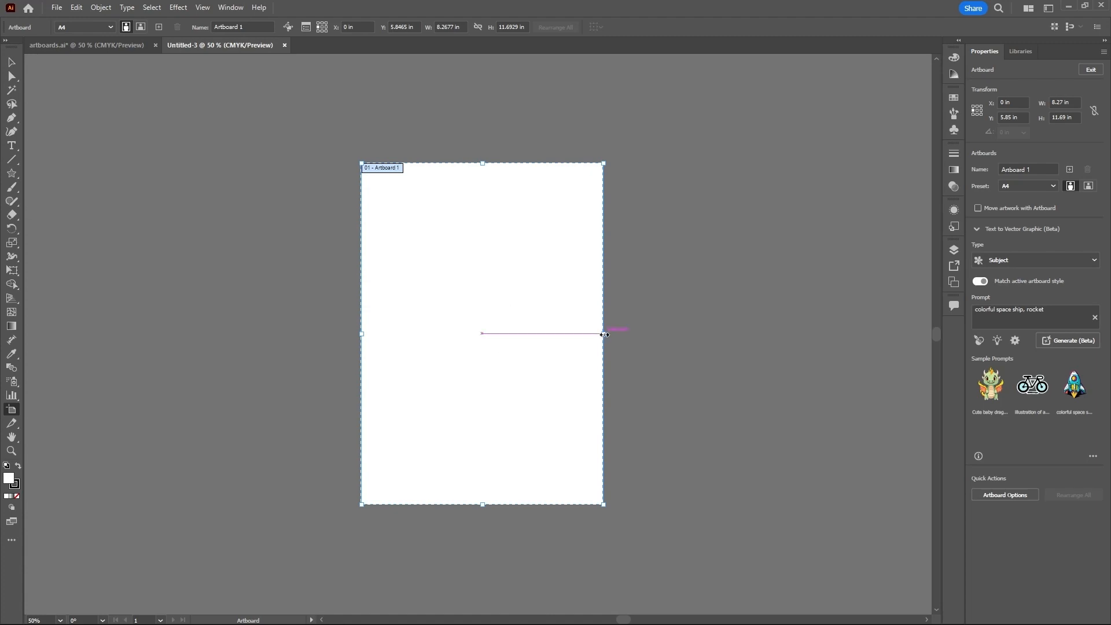
{"action": "left_click_drag", "start_coordinate": [604, 334], "coordinate": [514, 335]}
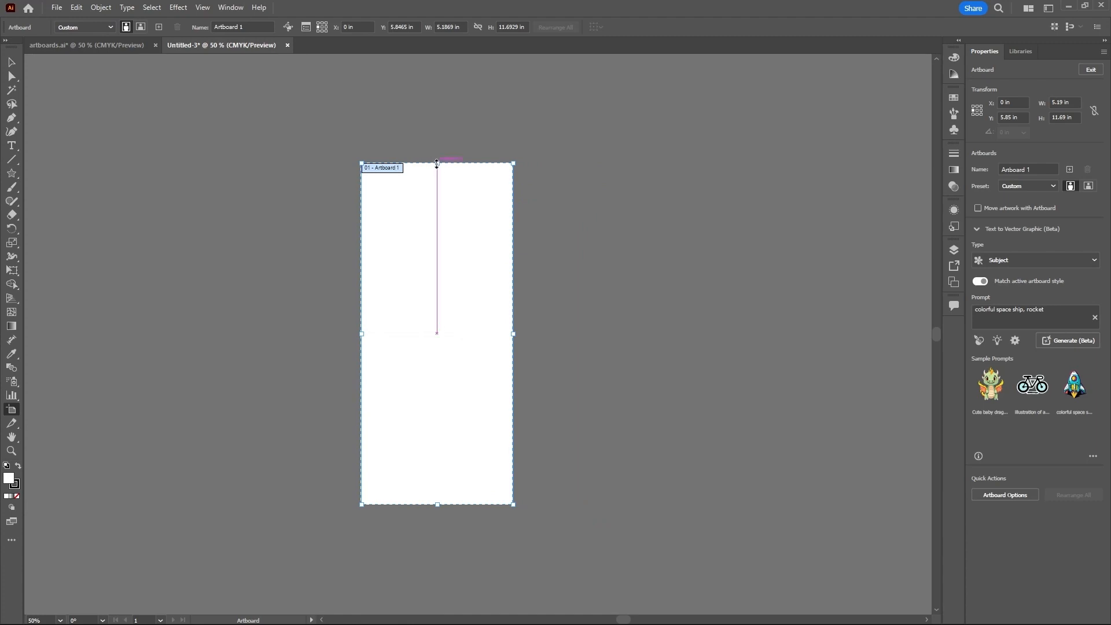
{"action": "left_click_drag", "start_coordinate": [437, 164], "coordinate": [437, 252]}
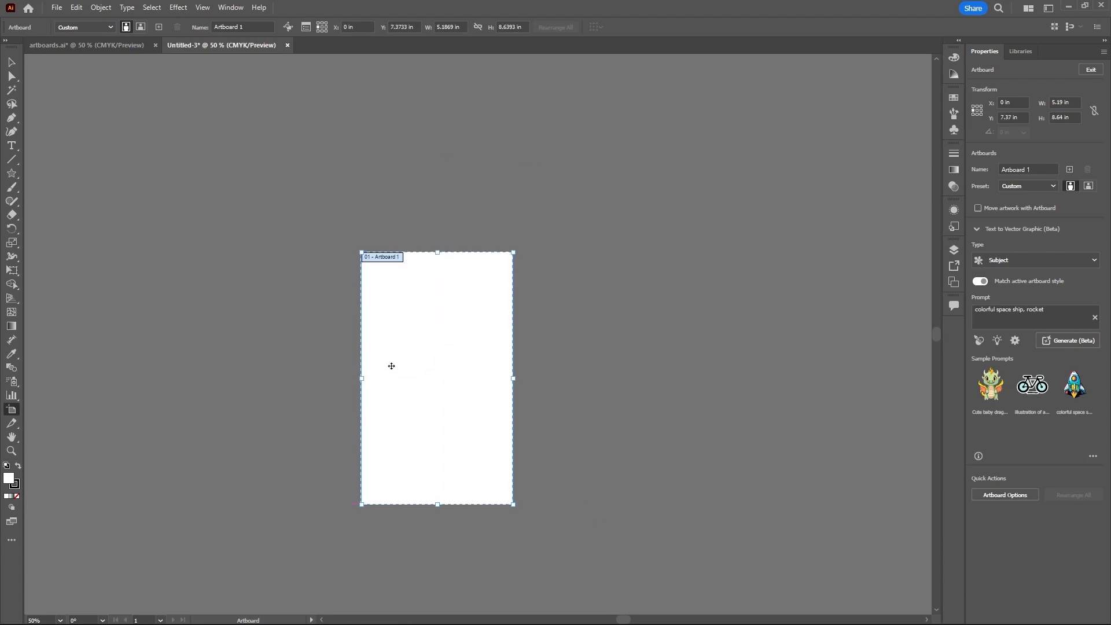
{"action": "left_click_drag", "start_coordinate": [361, 379], "coordinate": [388, 380]}
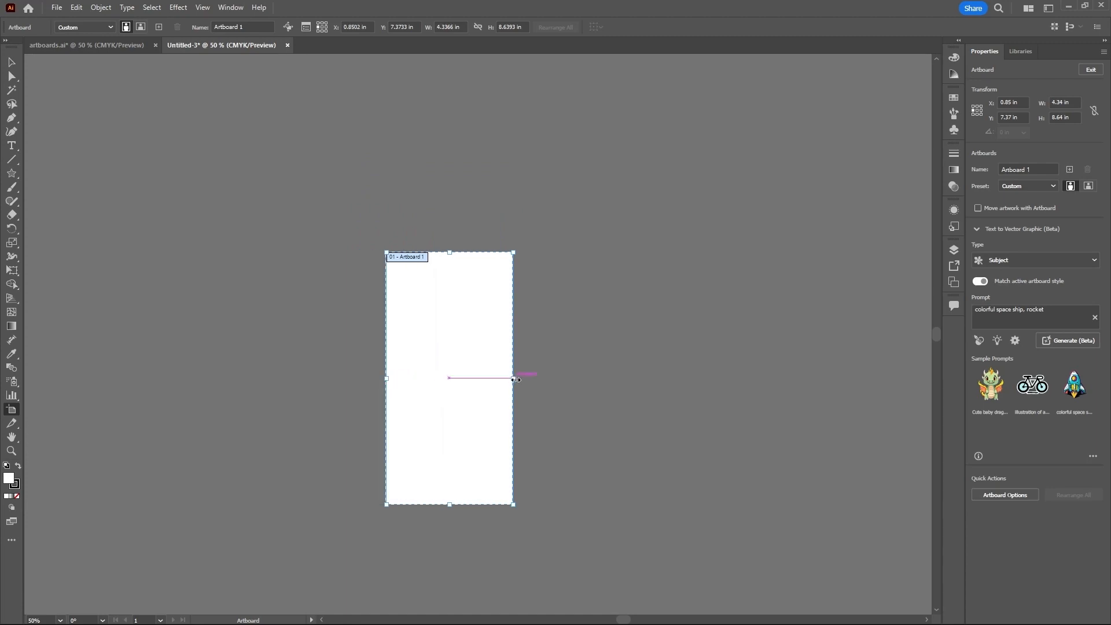
{"action": "left_click_drag", "start_coordinate": [515, 379], "coordinate": [540, 379]}
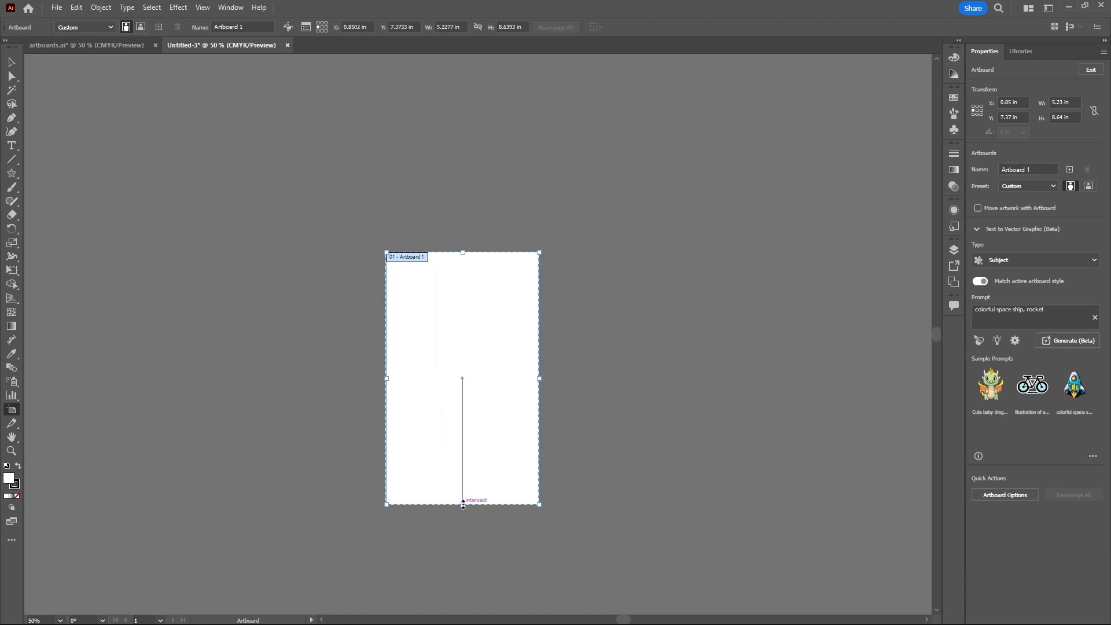
{"action": "left_click_drag", "start_coordinate": [463, 504], "coordinate": [463, 448]}
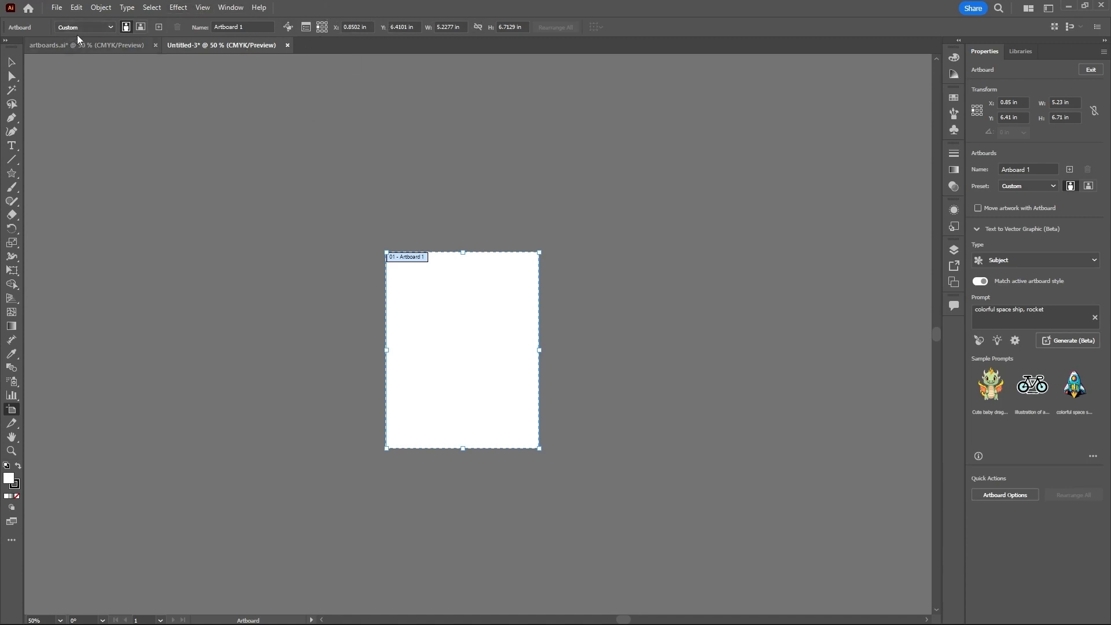
- Apply the A4 size preset to the artboard
{"action": "left_click", "coordinate": [109, 27]}
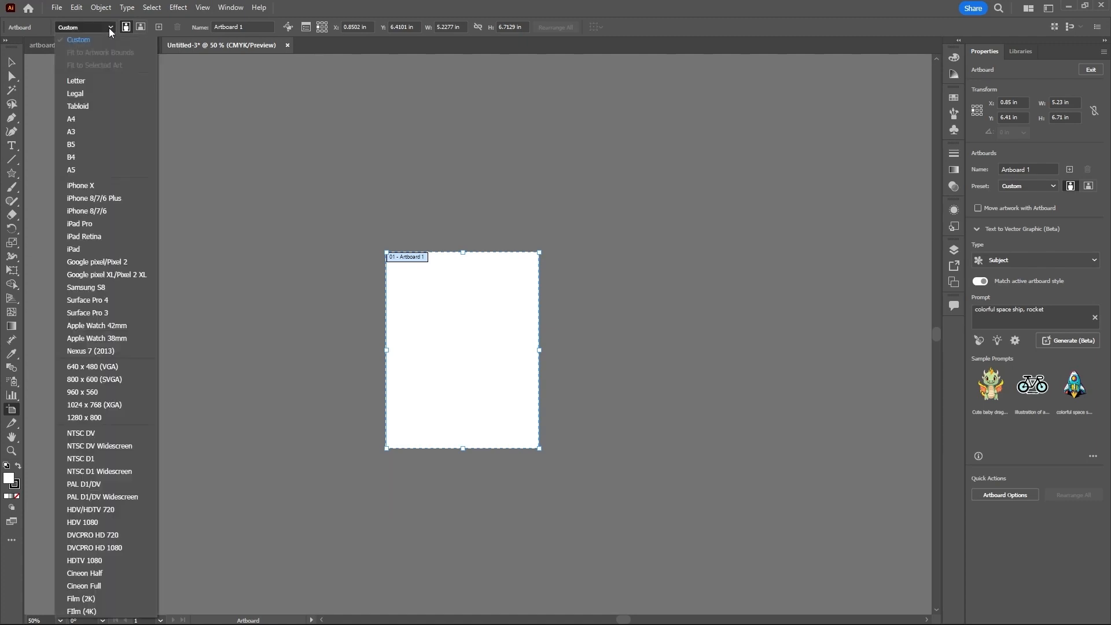
{"action": "left_click", "coordinate": [77, 119]}
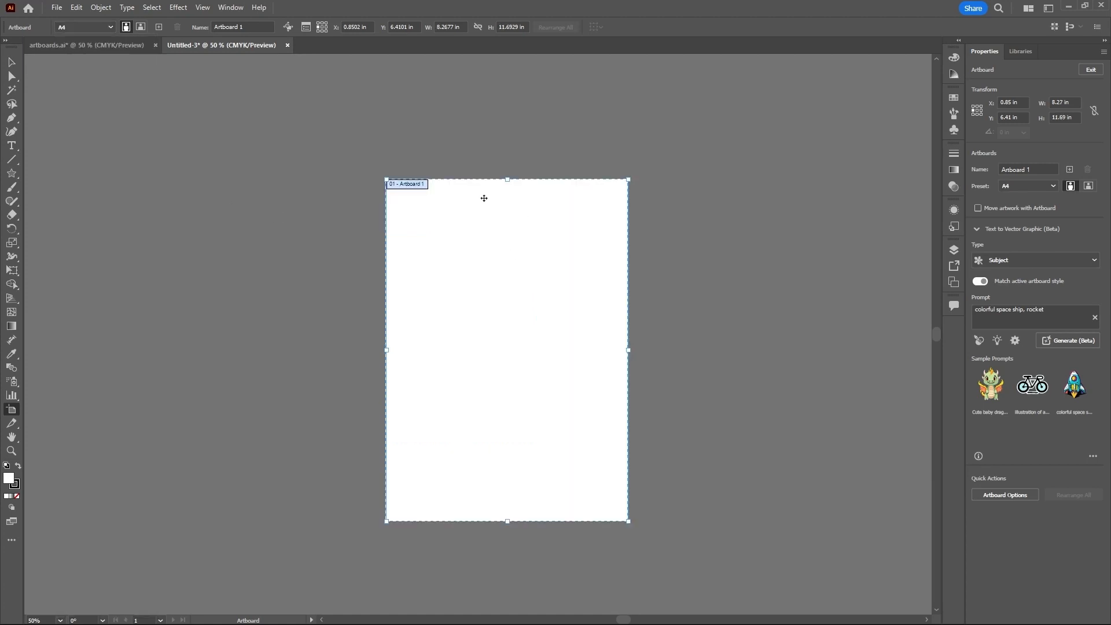
{"action": "left_click", "coordinate": [110, 27]}
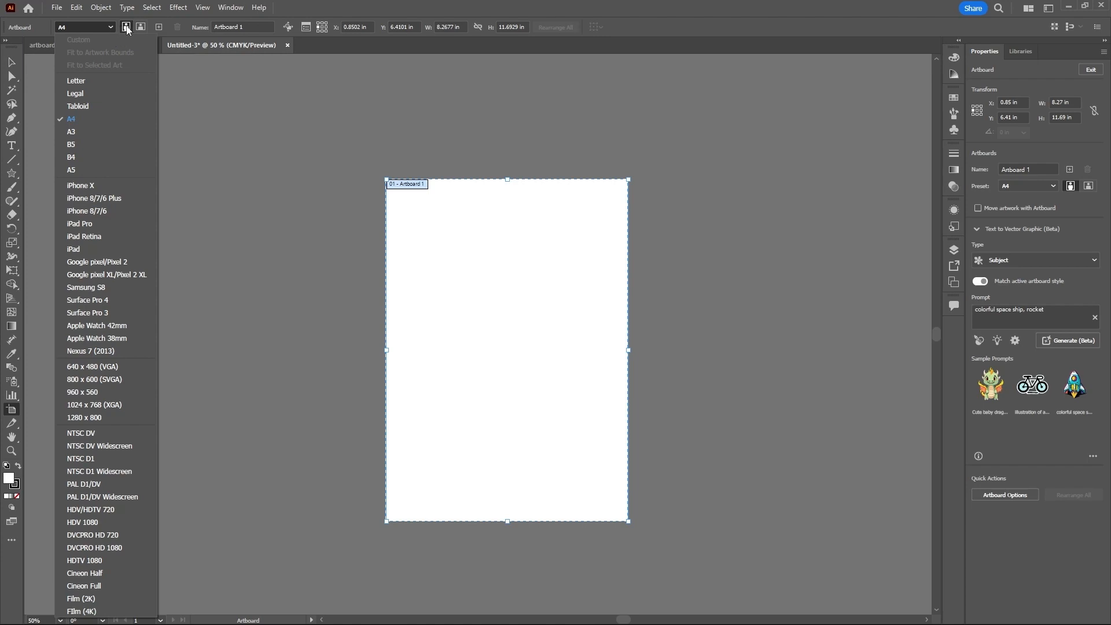
{"action": "left_click", "coordinate": [322, 38]}
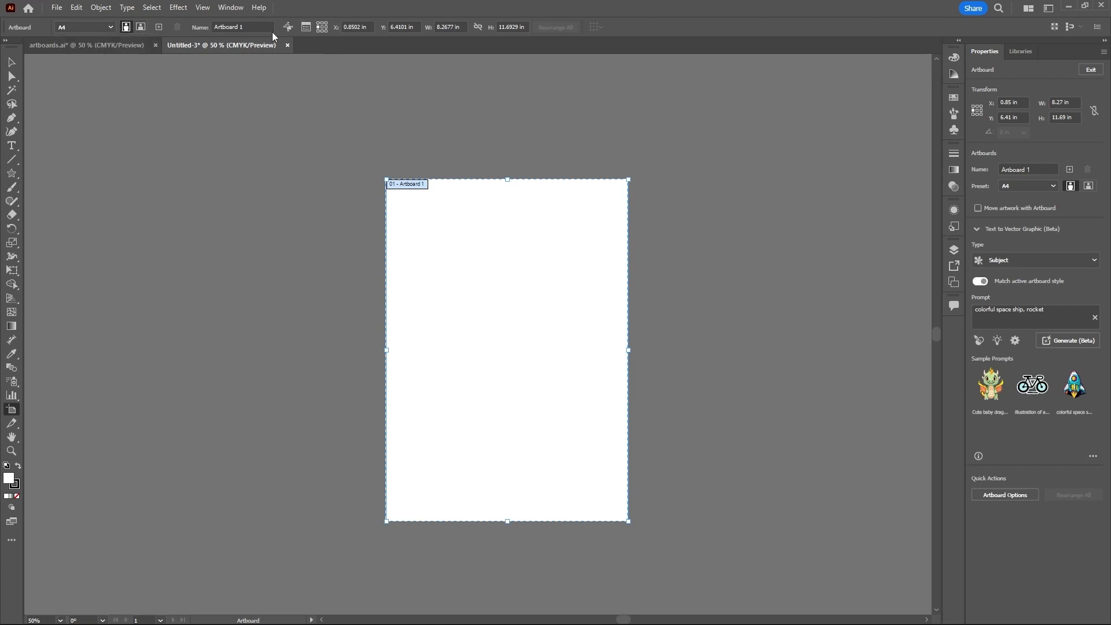
- Add two more A4 artboards beside the first one and delete both of them again
{"action": "left_click", "coordinate": [158, 29]}
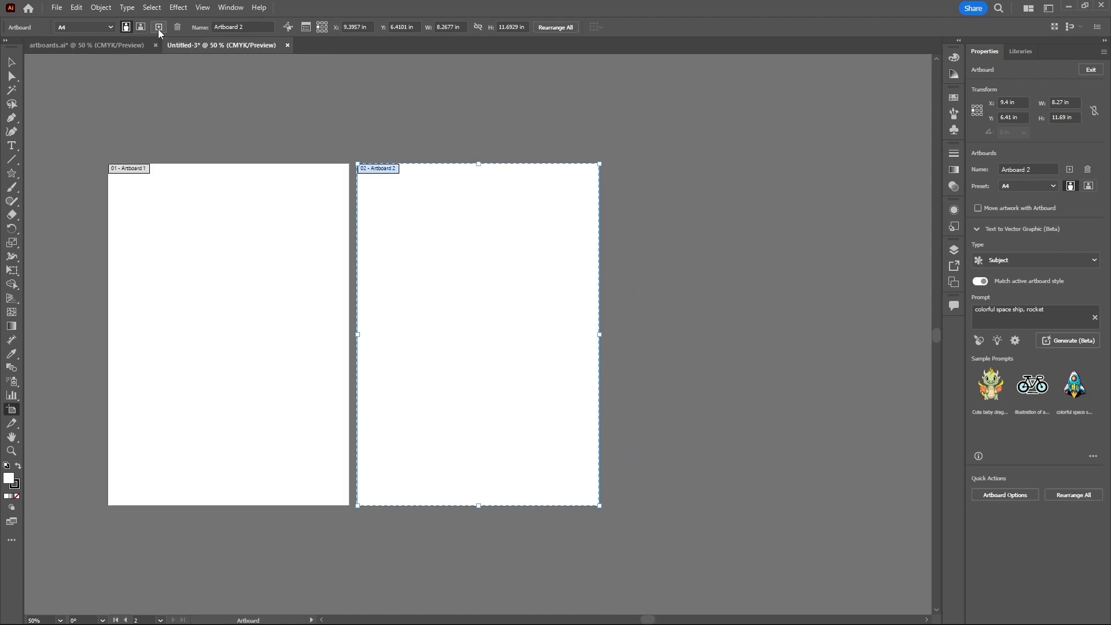
{"action": "left_click", "coordinate": [158, 29]}
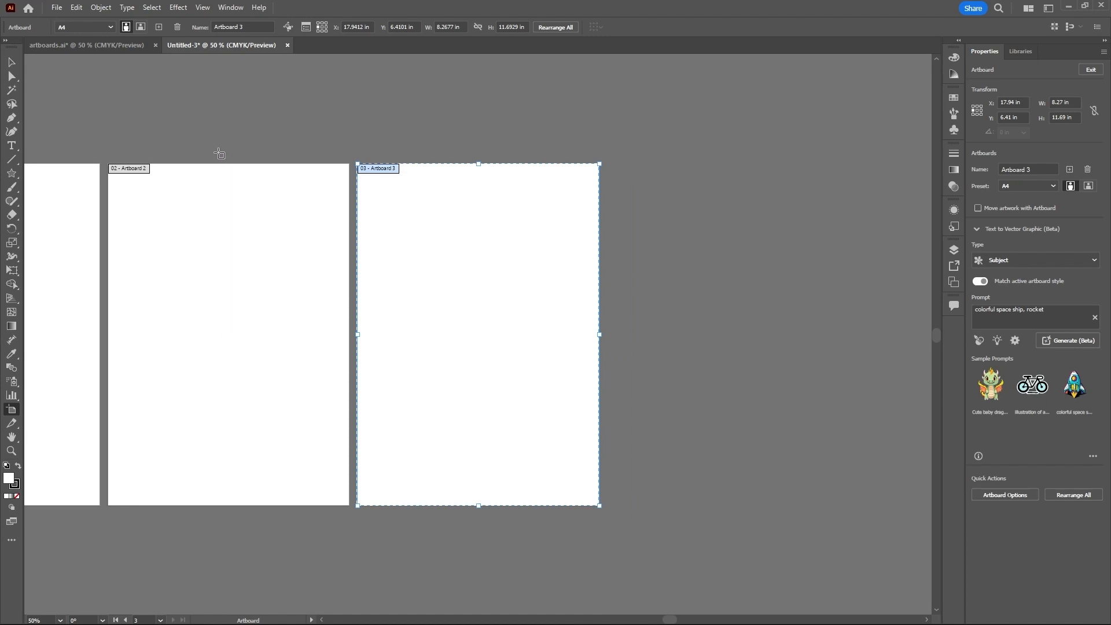
{"action": "left_click", "coordinate": [178, 28]}
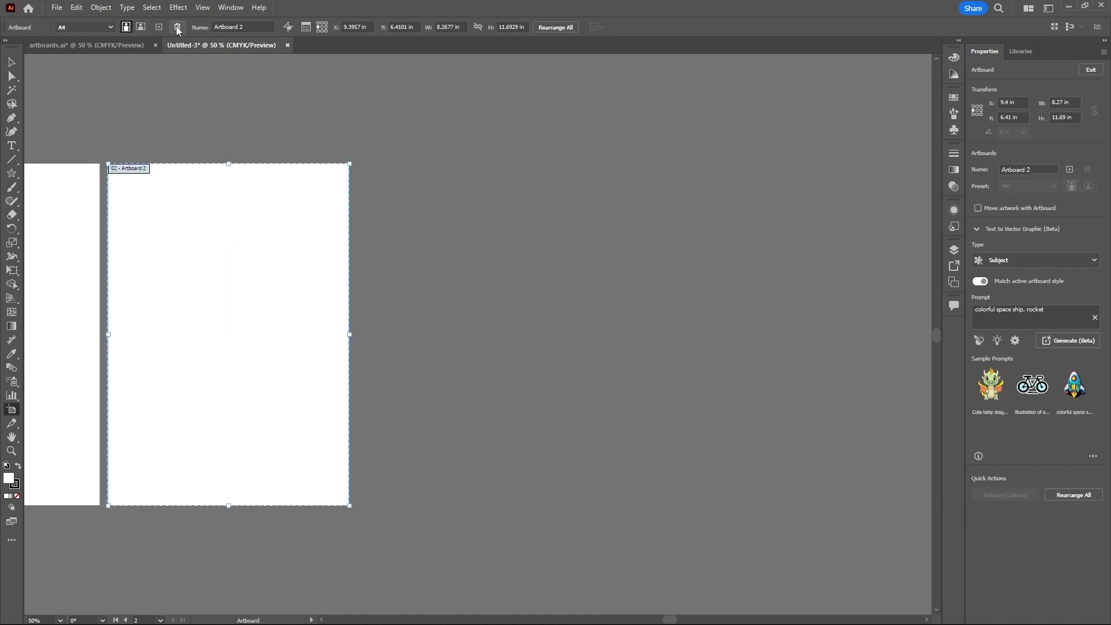
{"action": "left_click", "coordinate": [177, 28]}
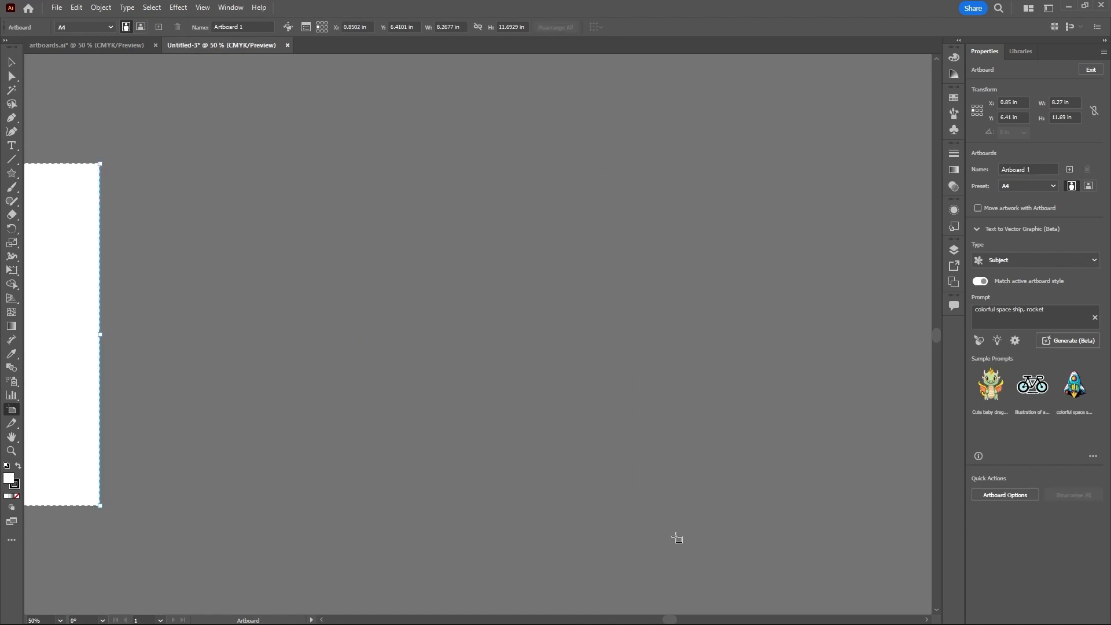
{"action": "left_click_drag", "start_coordinate": [670, 620], "coordinate": [635, 621]}
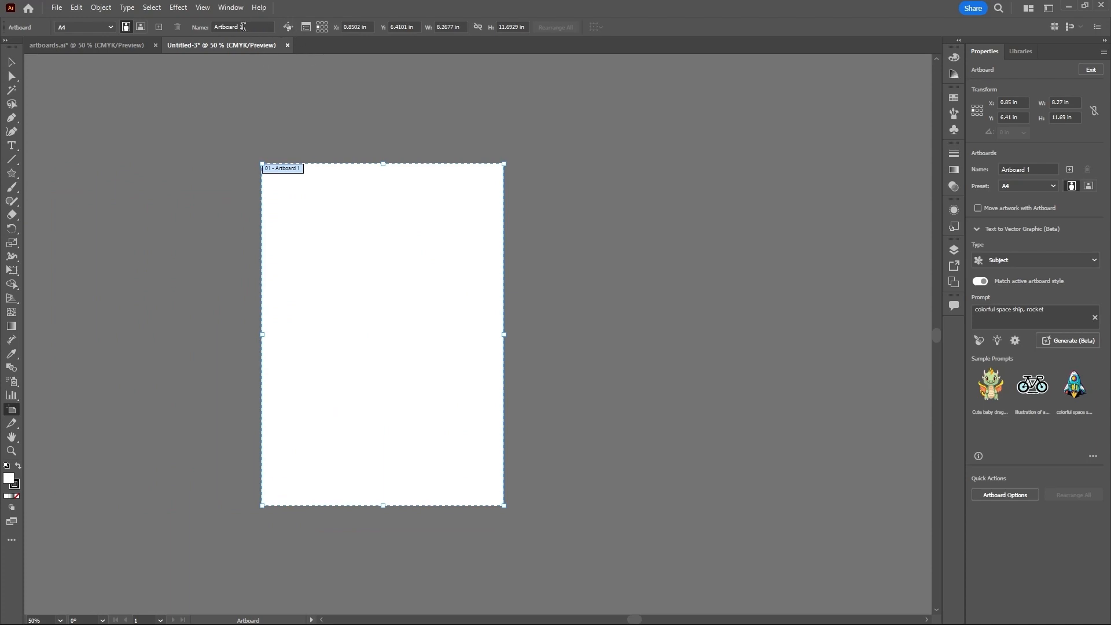
{"action": "left_click_drag", "start_coordinate": [247, 26], "coordinate": [205, 26]}
{"action": "left_click", "coordinate": [310, 43]}
- Draw a rectangle about 3.3 × 3.7 in near the artboard's upper-left corner and fill it with red (FC0606)
{"action": "left_click", "coordinate": [12, 174]}
{"action": "left_click_drag", "start_coordinate": [13, 175], "coordinate": [47, 176]}
{"action": "left_click_drag", "start_coordinate": [291, 196], "coordinate": [388, 304]}
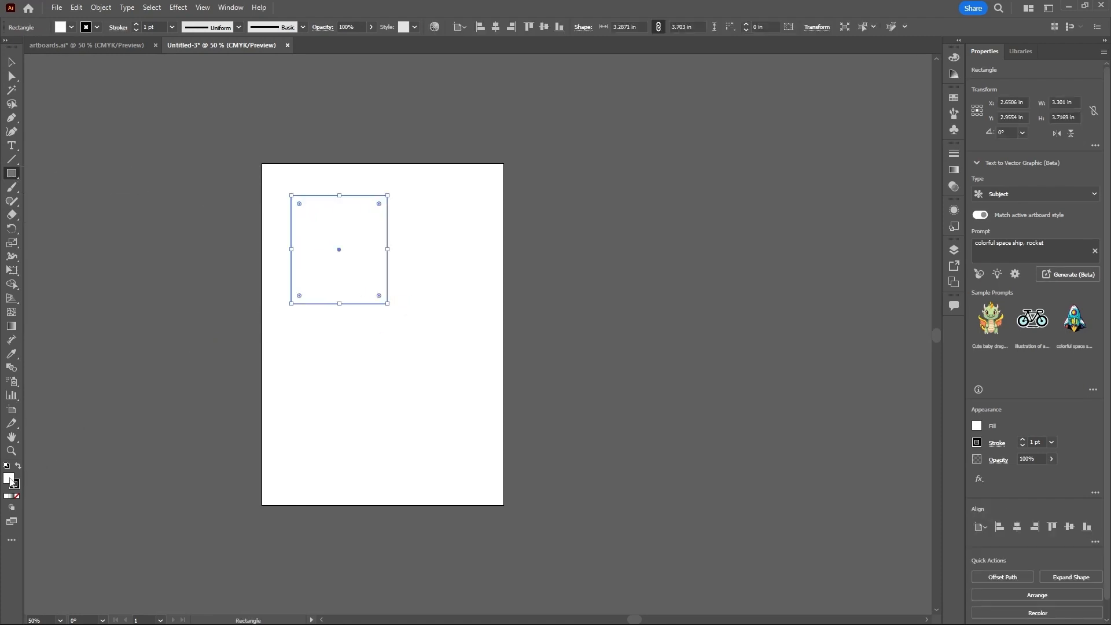
{"action": "double_click", "coordinate": [10, 480]}
{"action": "left_click", "coordinate": [548, 245]}
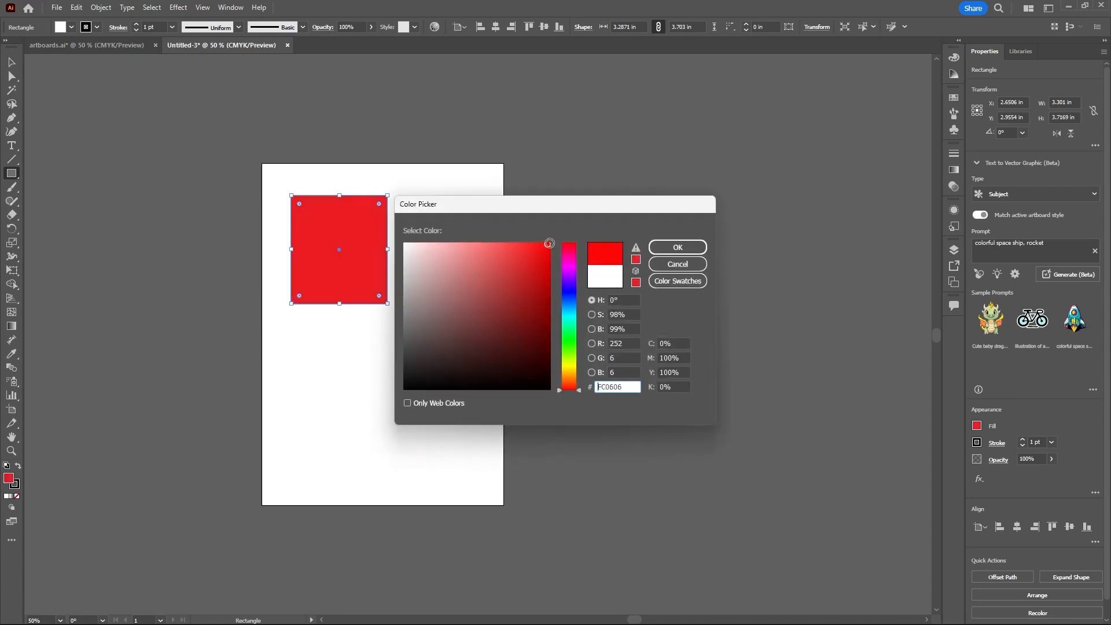
{"action": "left_click", "coordinate": [667, 249]}
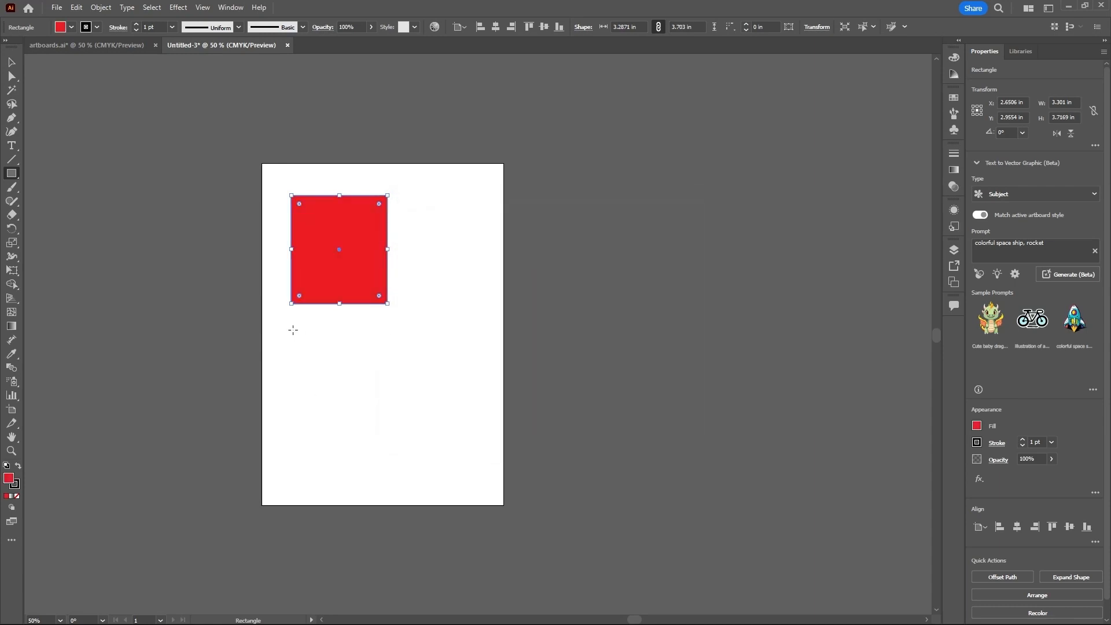
- Draw an area text frame about 4.65 × 5.09 in with placeholder text below the red rectangle
{"action": "left_click", "coordinate": [12, 145]}
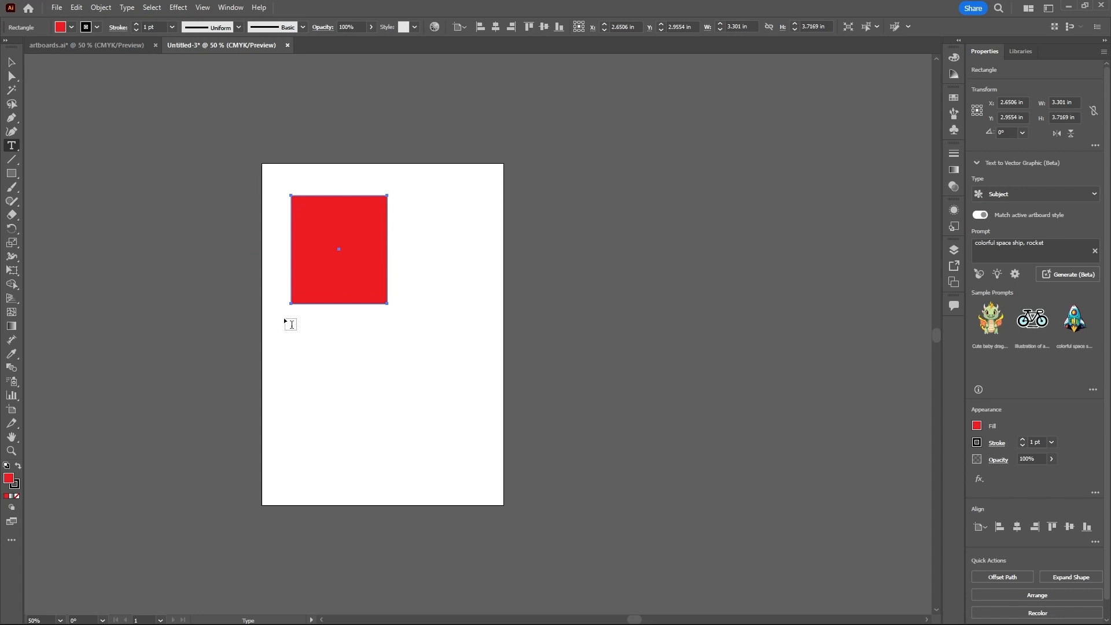
{"action": "left_click_drag", "start_coordinate": [293, 320], "coordinate": [432, 470]}
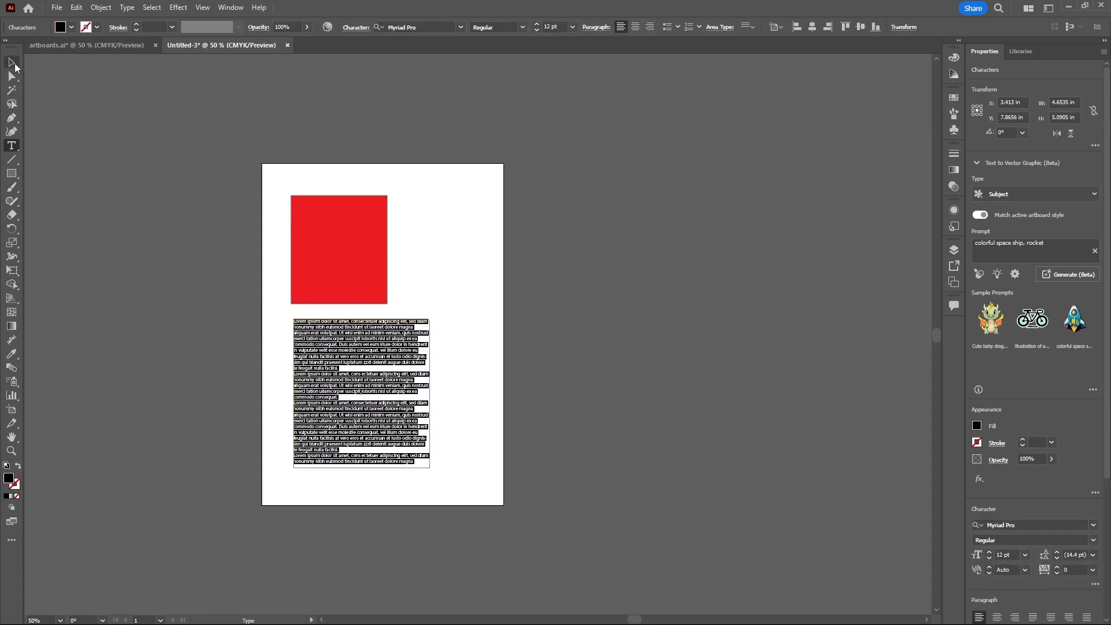
- Deselect the text, enable Move artwork with Artboard, and shift Artboard 1 with its artwork to about X 0.67 in, Y 6.51 in
{"action": "left_click", "coordinate": [14, 65]}
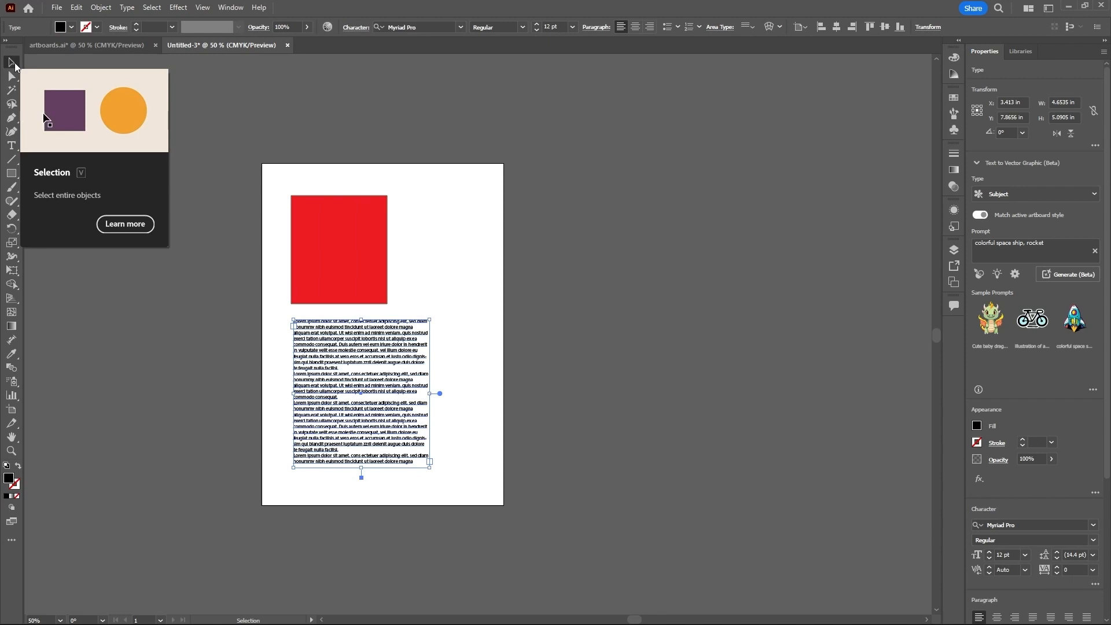
{"action": "left_click", "coordinate": [377, 182]}
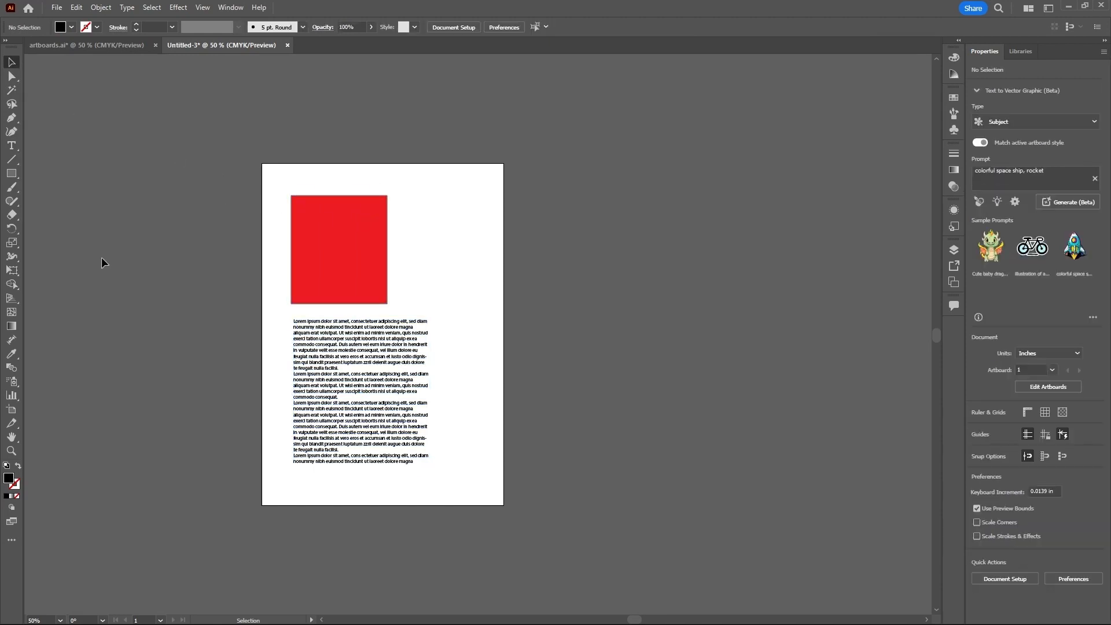
{"action": "left_click", "coordinate": [12, 409]}
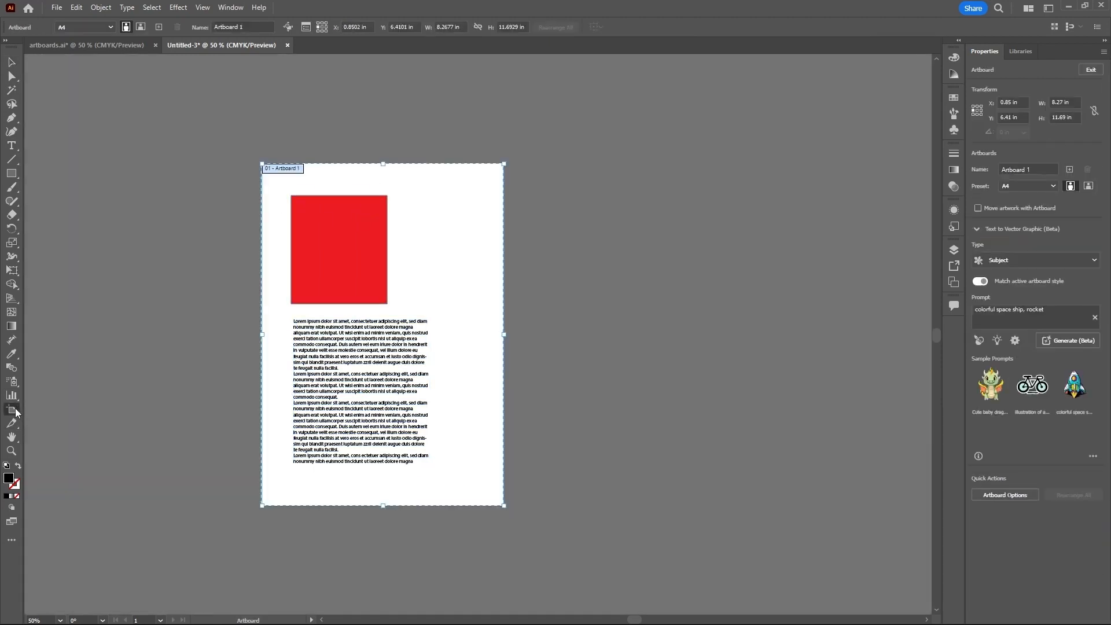
{"action": "left_click", "coordinate": [288, 27]}
{"action": "mouse_move", "coordinate": [416, 263]}
{"action": "left_mouse_down"}
{"action": "mouse_move", "coordinate": [685, 264]}
{"action": "mouse_move", "coordinate": [424, 262]}
{"action": "mouse_move", "coordinate": [718, 253]}
{"action": "mouse_move", "coordinate": [430, 263]}
{"action": "left_mouse_up"}
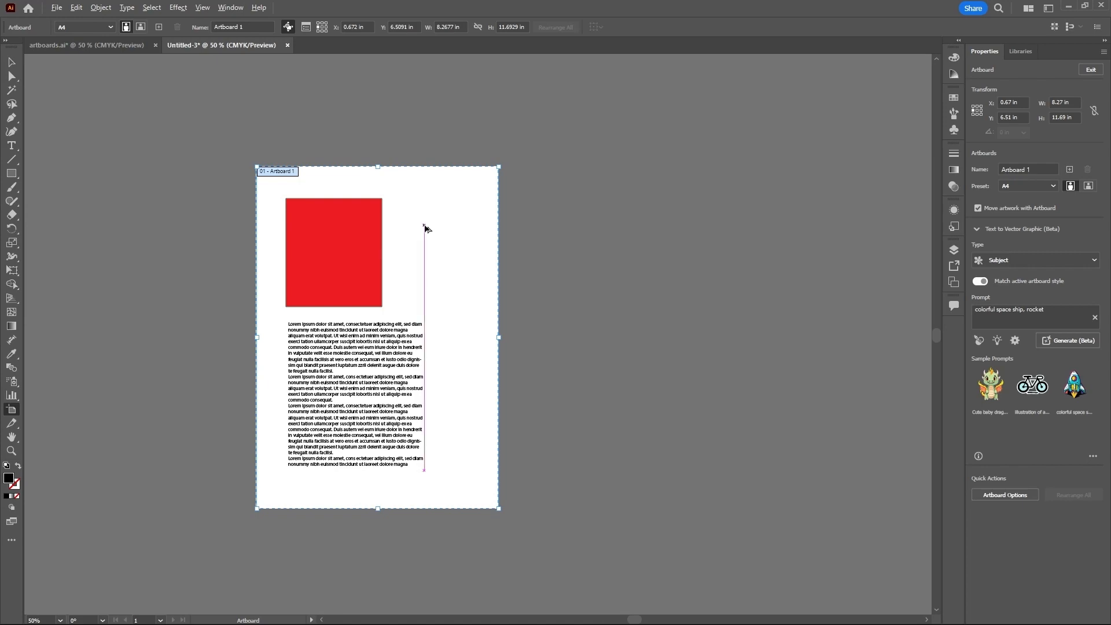
- Duplicate Artboard 1 with its artwork beside the original and delete the copy with its contents again
{"action": "left_click_drag", "start_coordinate": [425, 229], "coordinate": [693, 225]}
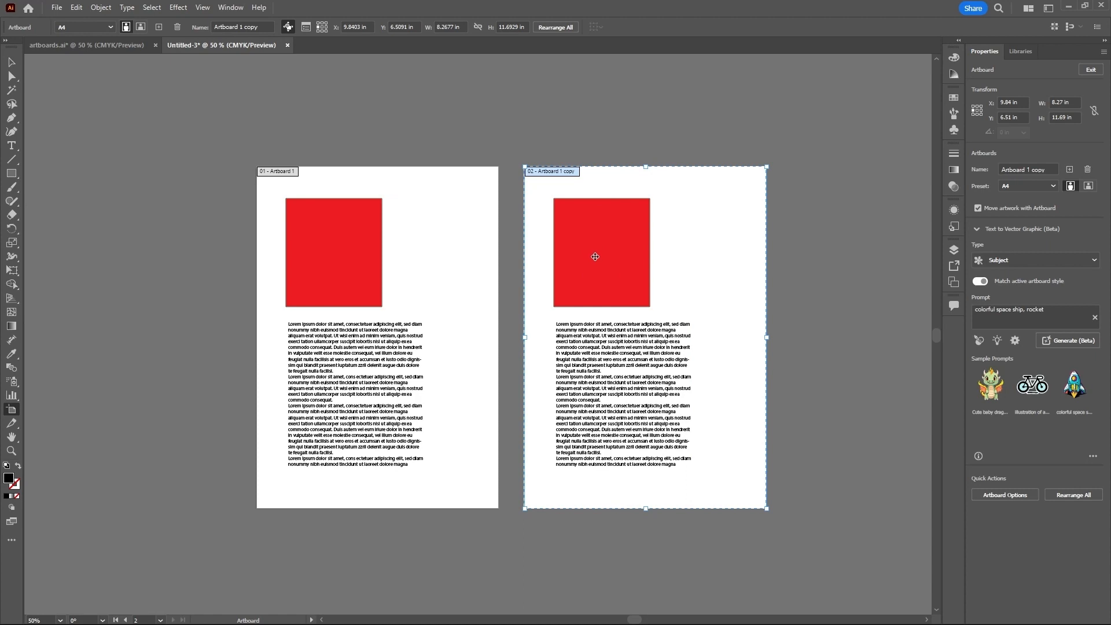
{"action": "key", "text": "v"}
{"action": "key", "text": "Delete"}
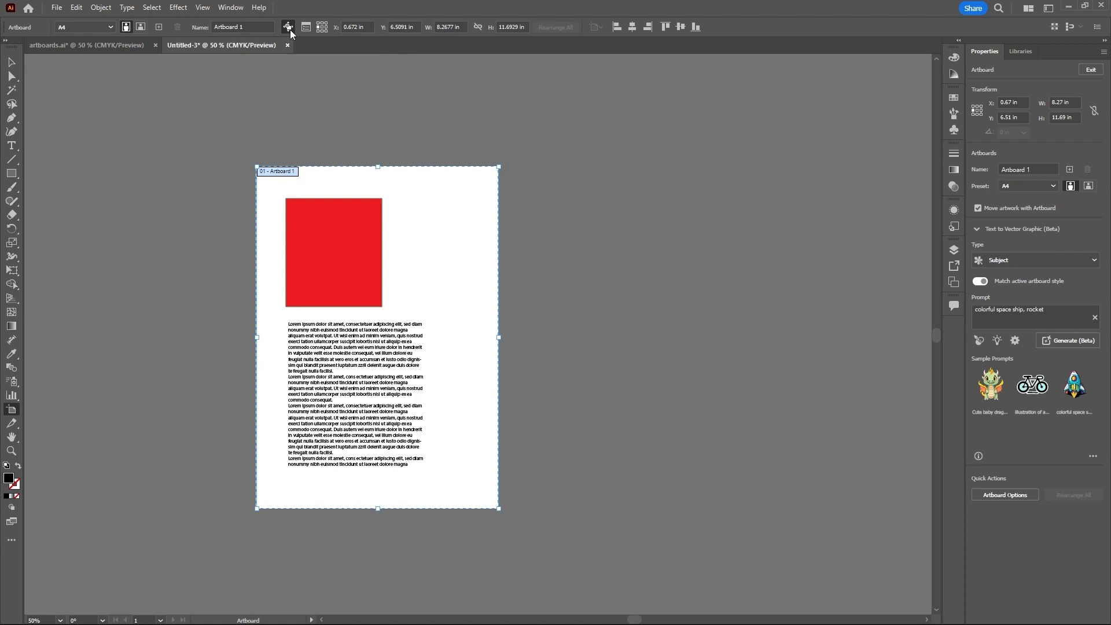
- Turn off Move artwork with Artboard and place an empty duplicate of Artboard 1 beside the original
{"action": "left_click", "coordinate": [290, 29]}
{"action": "left_click_drag", "start_coordinate": [416, 250], "coordinate": [671, 250]}
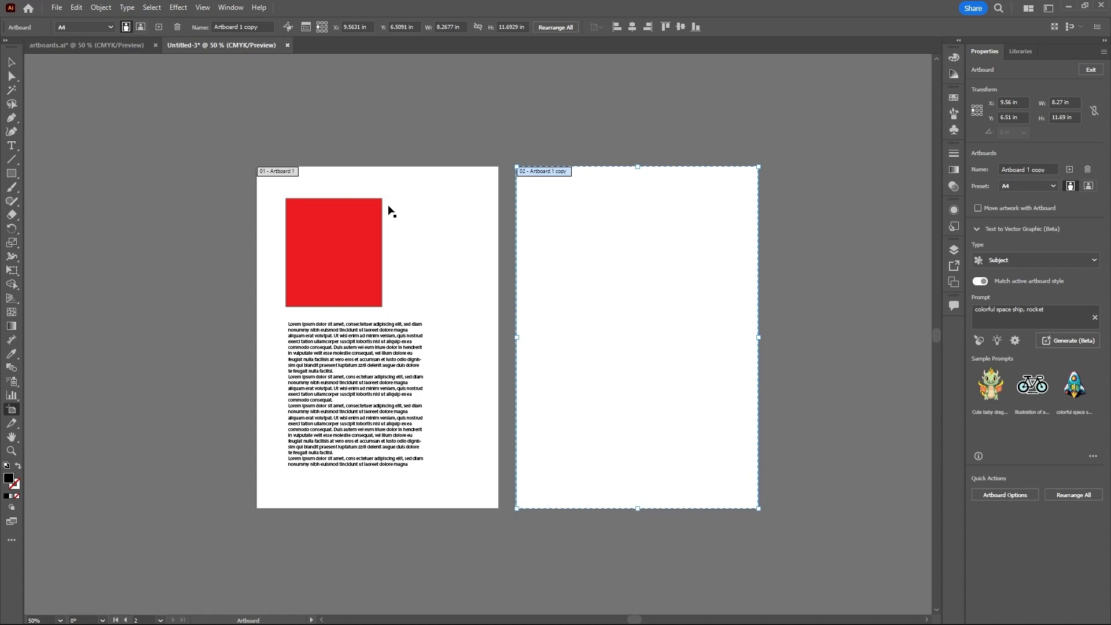
- Set the duplicated artboard's size preset to Letter in its artboard options
{"action": "left_click", "coordinate": [305, 29]}
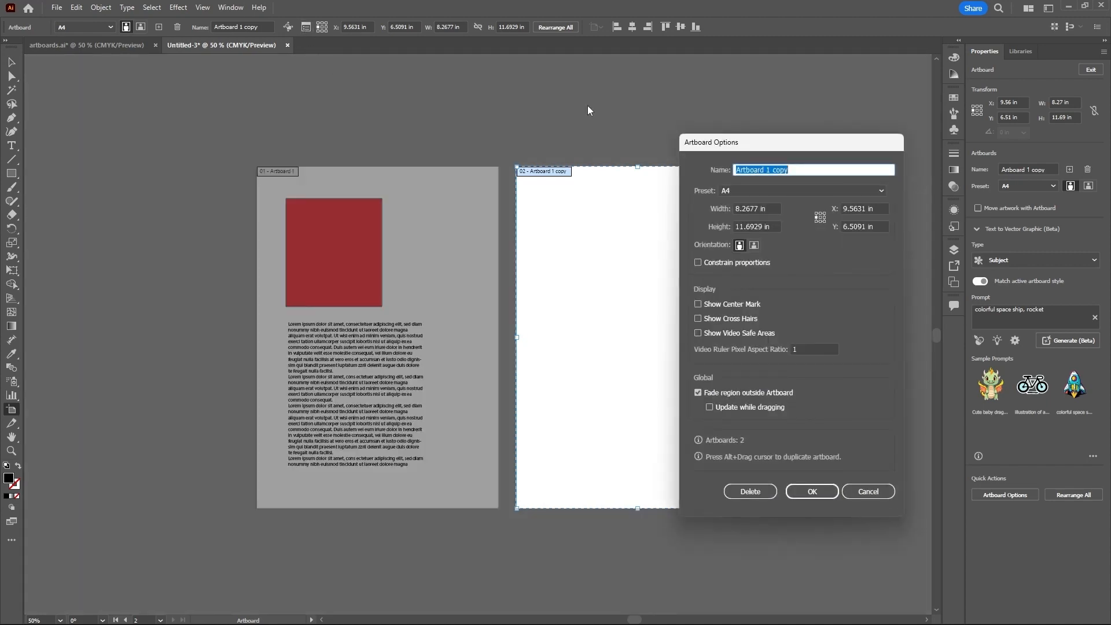
{"action": "left_click_drag", "start_coordinate": [769, 145], "coordinate": [272, 135]}
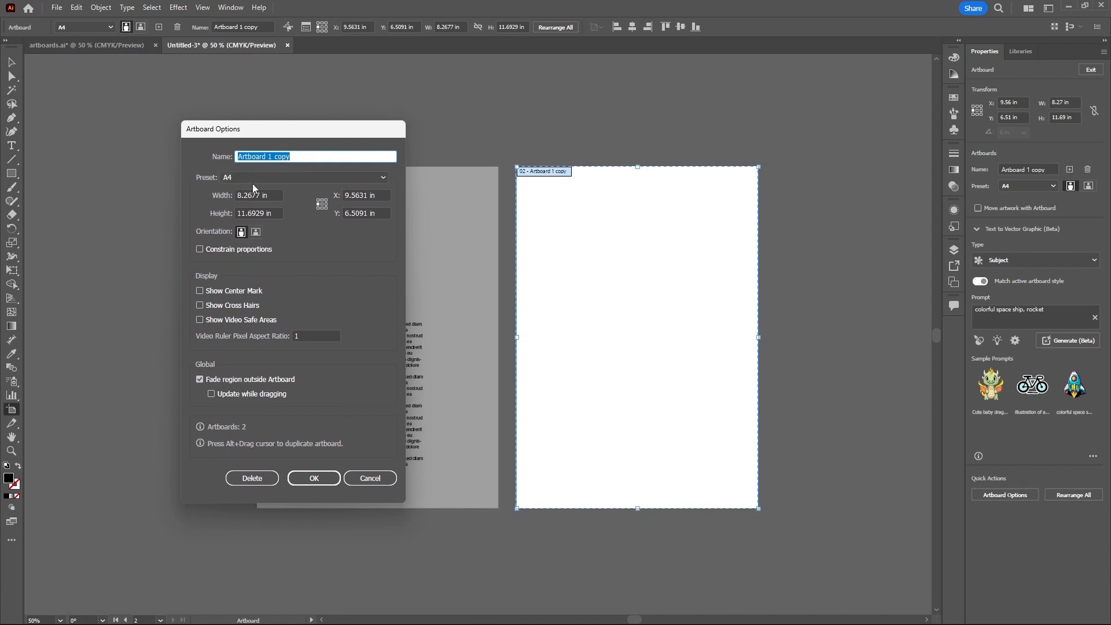
{"action": "left_click", "coordinate": [382, 178]}
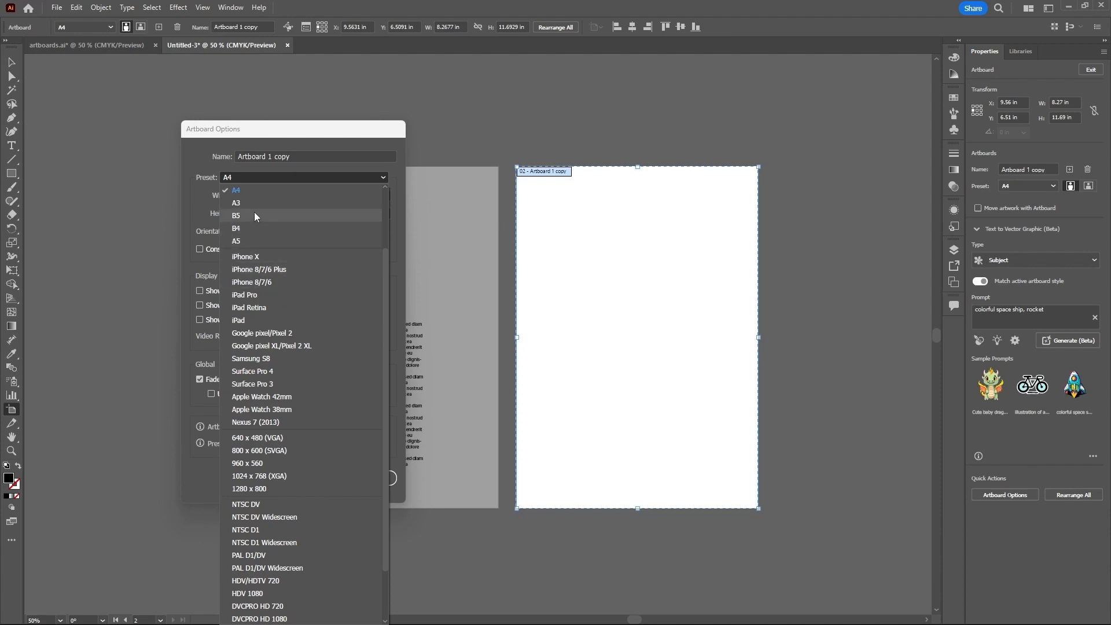
{"action": "scroll", "coordinate": [252, 210], "scroll_direction": "up", "scroll_amount": 2}
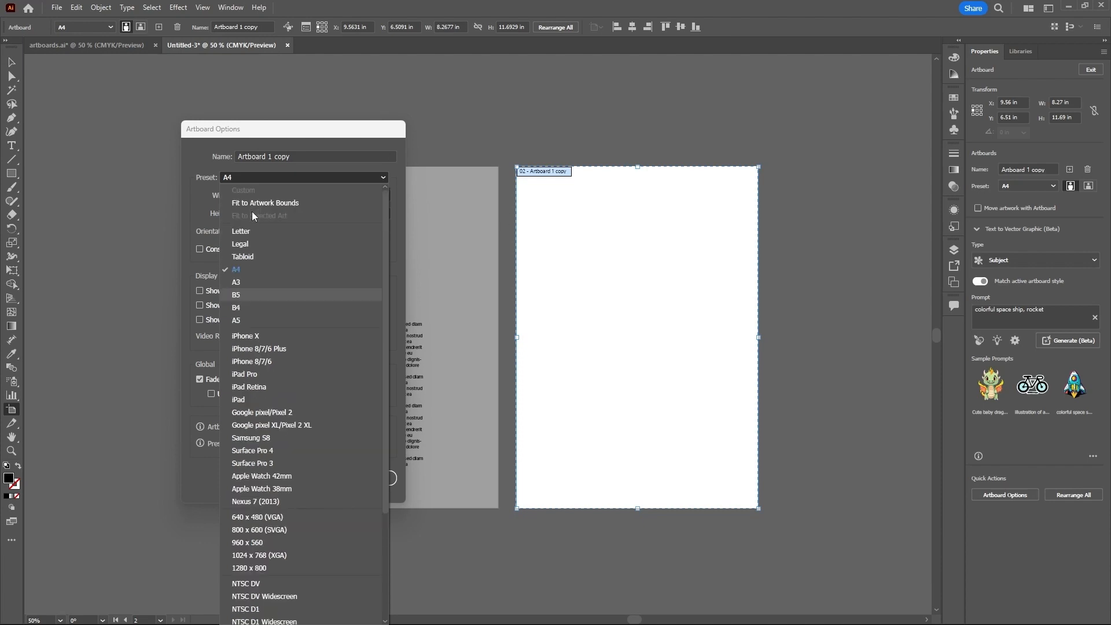
{"action": "scroll", "coordinate": [259, 236], "scroll_direction": "down", "scroll_amount": 4}
{"action": "scroll", "coordinate": [269, 258], "scroll_direction": "up", "scroll_amount": 3}
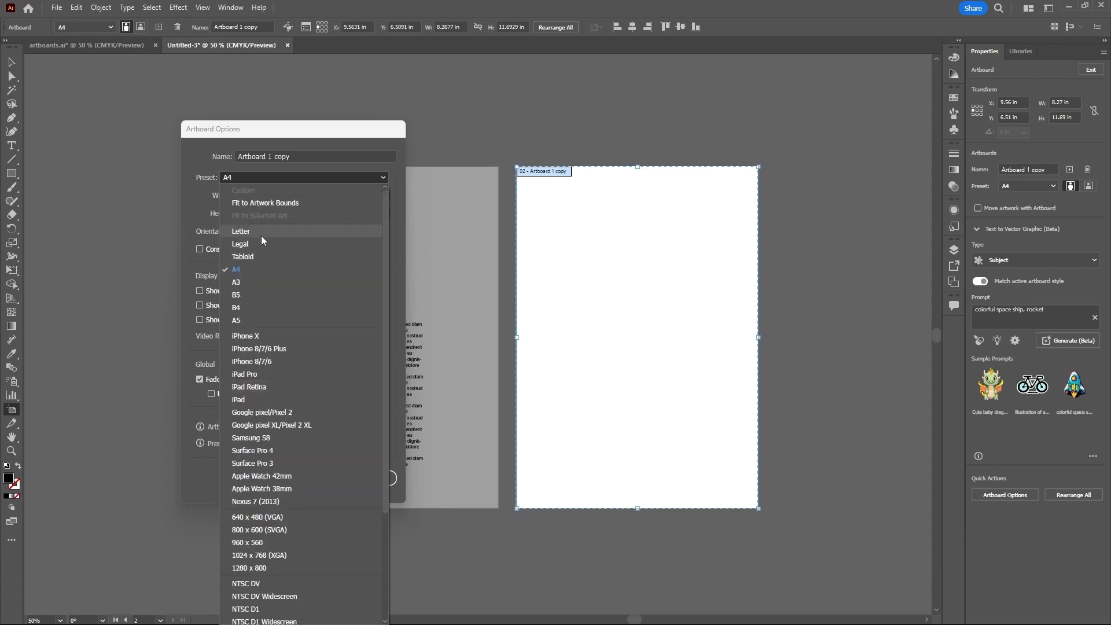
{"action": "left_click", "coordinate": [261, 232]}
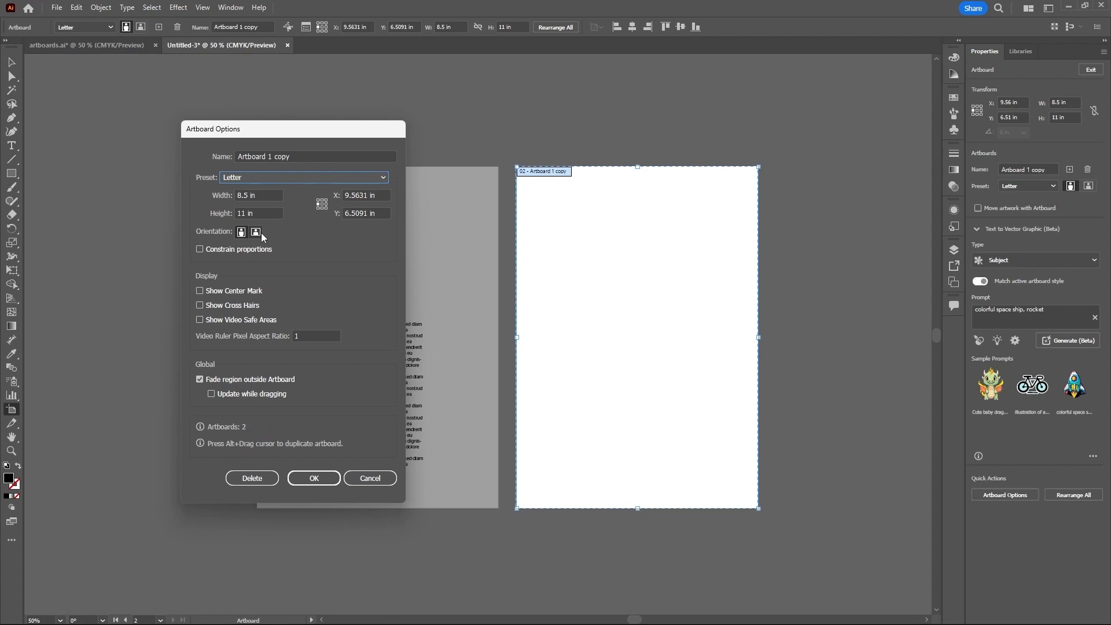
{"action": "left_click", "coordinate": [320, 479]}
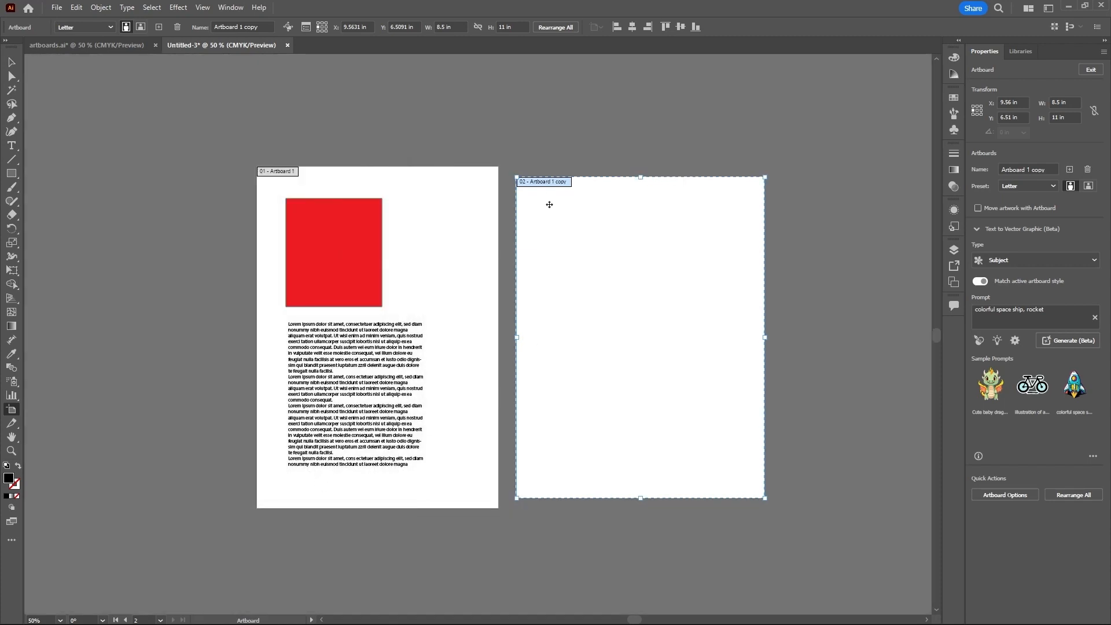
{"action": "left_click", "coordinate": [305, 29]}
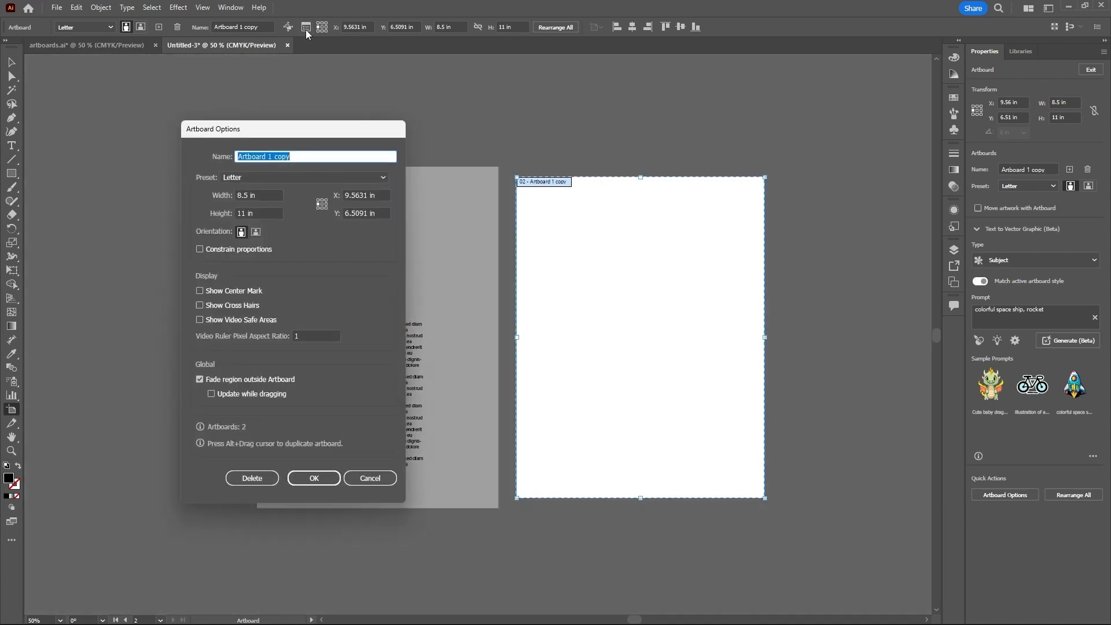
{"action": "left_click_drag", "start_coordinate": [311, 133], "coordinate": [333, 109]}
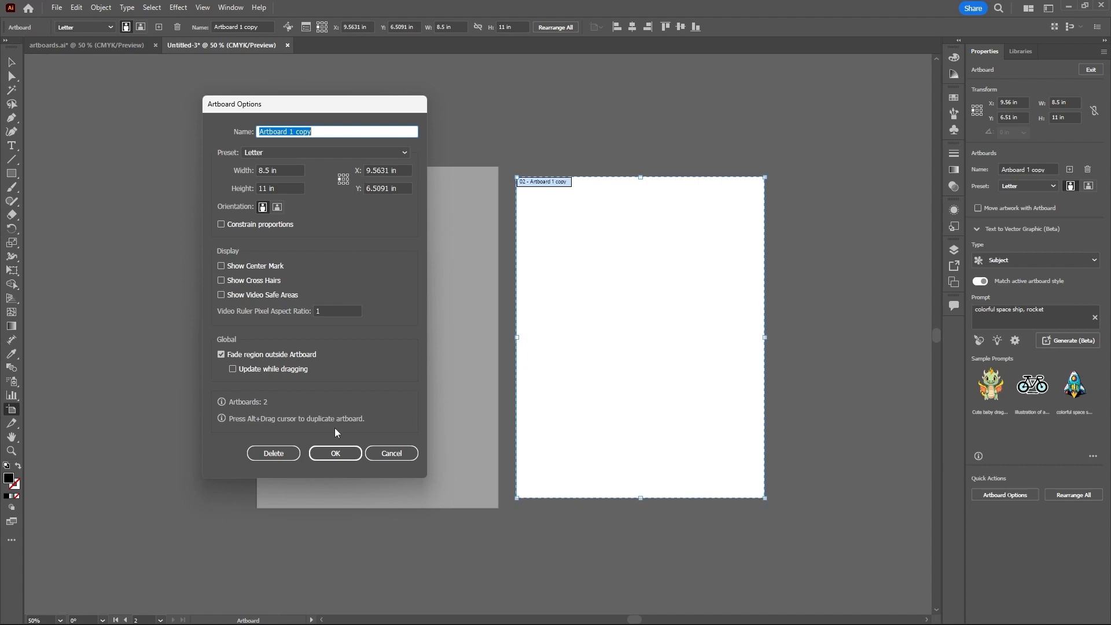
{"action": "left_click", "coordinate": [344, 456]}
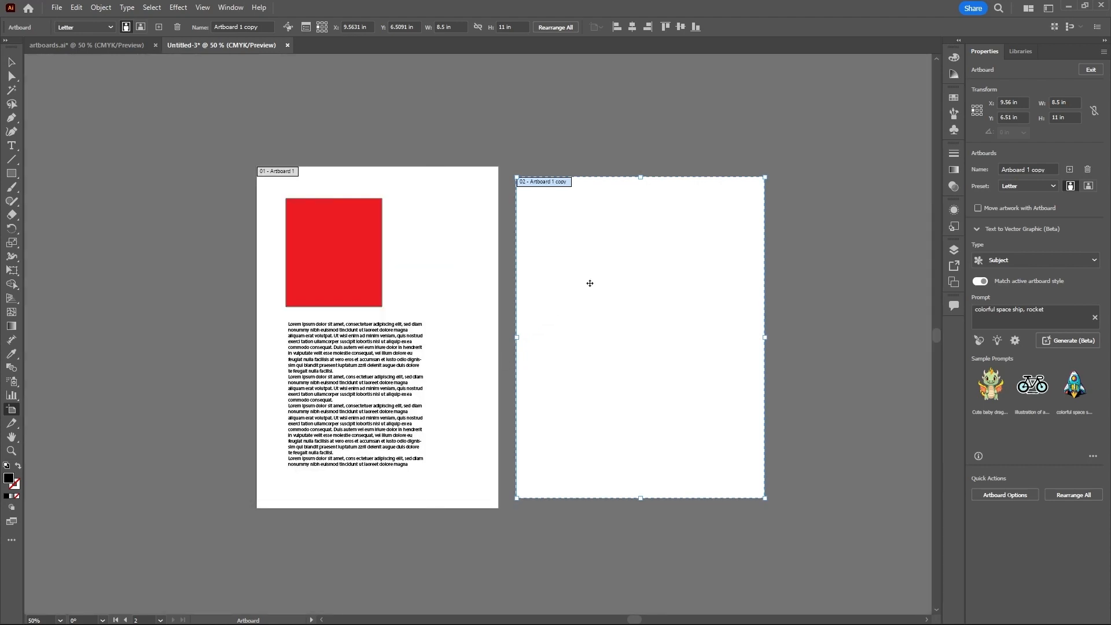
- Reposition the Letter artboard so its upper edge lines up with Artboard 1, at about X 9.84 in, Y 6.16 in
{"action": "left_click_drag", "start_coordinate": [621, 281], "coordinate": [673, 269]}
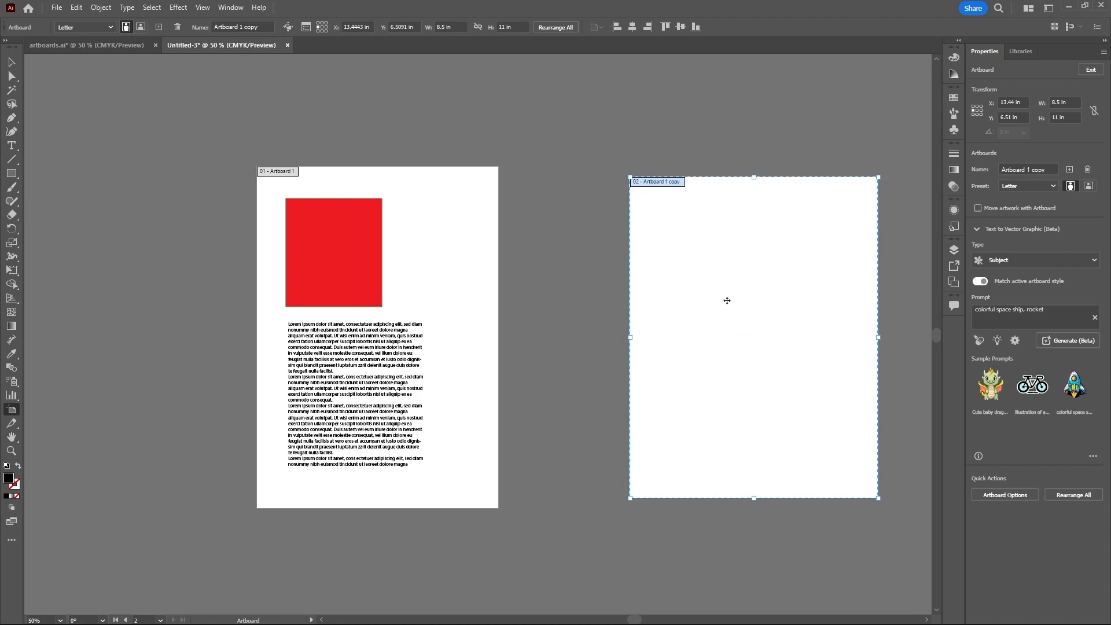
{"action": "left_click_drag", "start_coordinate": [728, 300], "coordinate": [742, 374]}
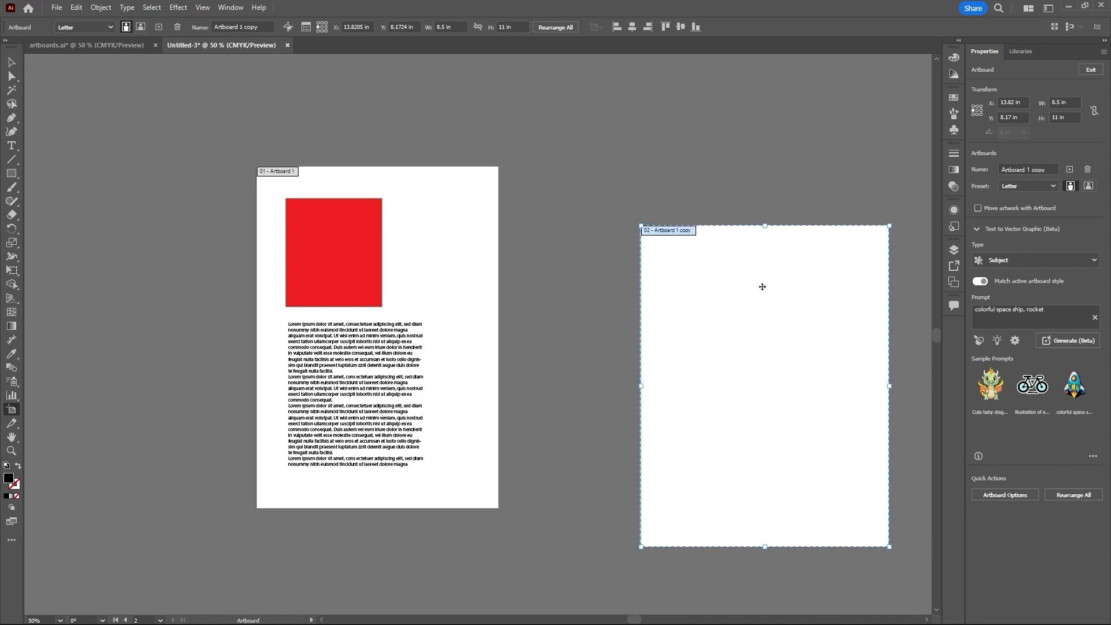
{"action": "left_click_drag", "start_coordinate": [762, 287], "coordinate": [646, 227]}
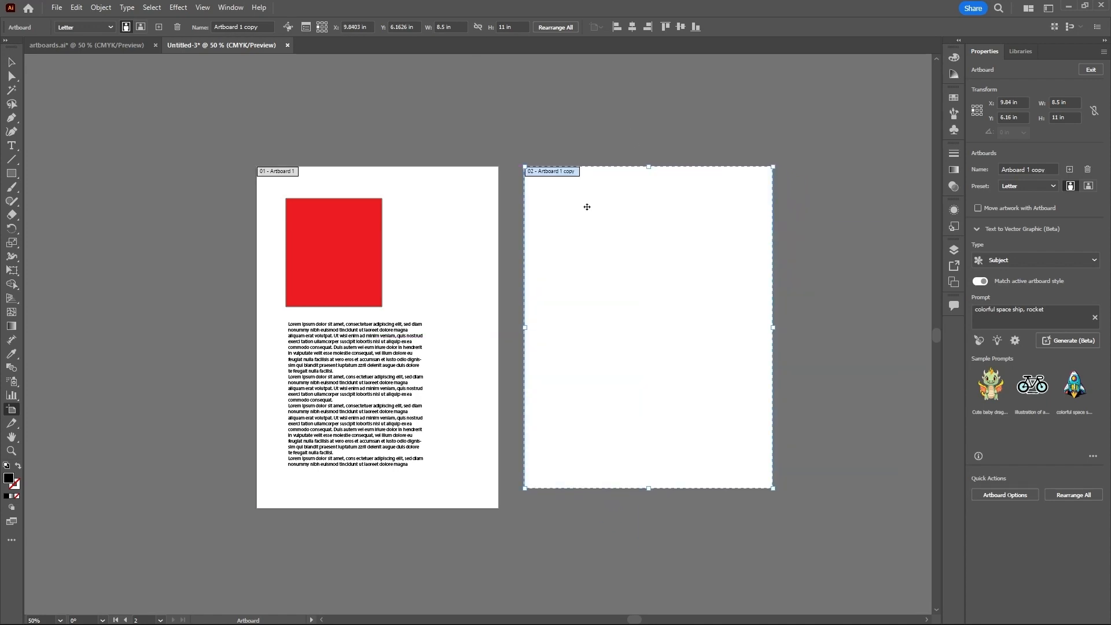
- Open the Letter artboard's options and switch Constrain proportions on and off again
{"action": "left_click", "coordinate": [306, 29]}
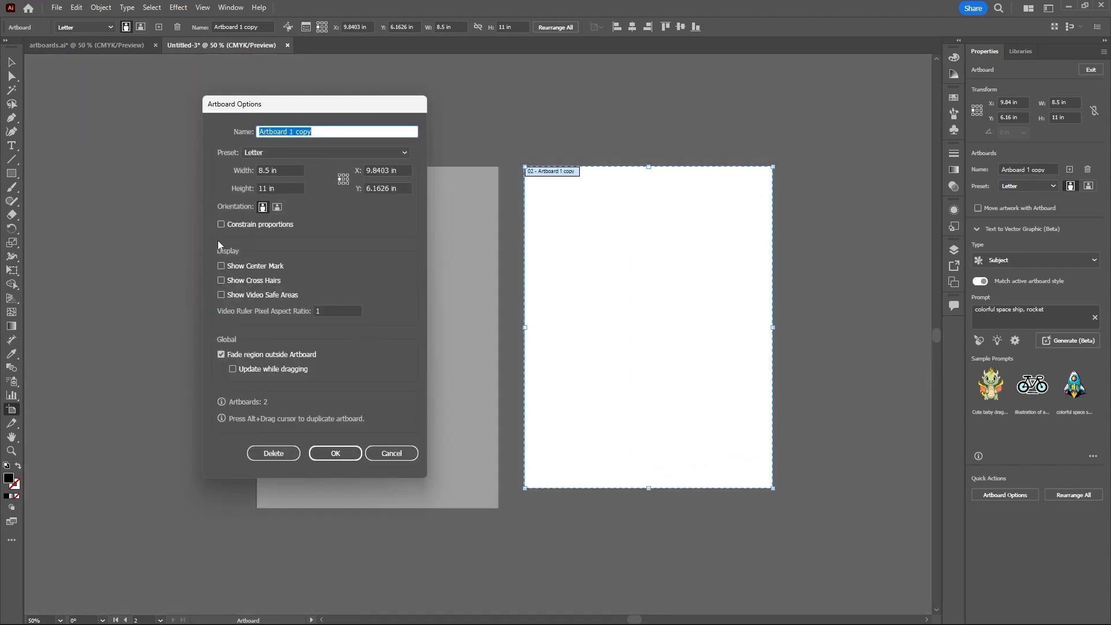
{"action": "left_click", "coordinate": [220, 224]}
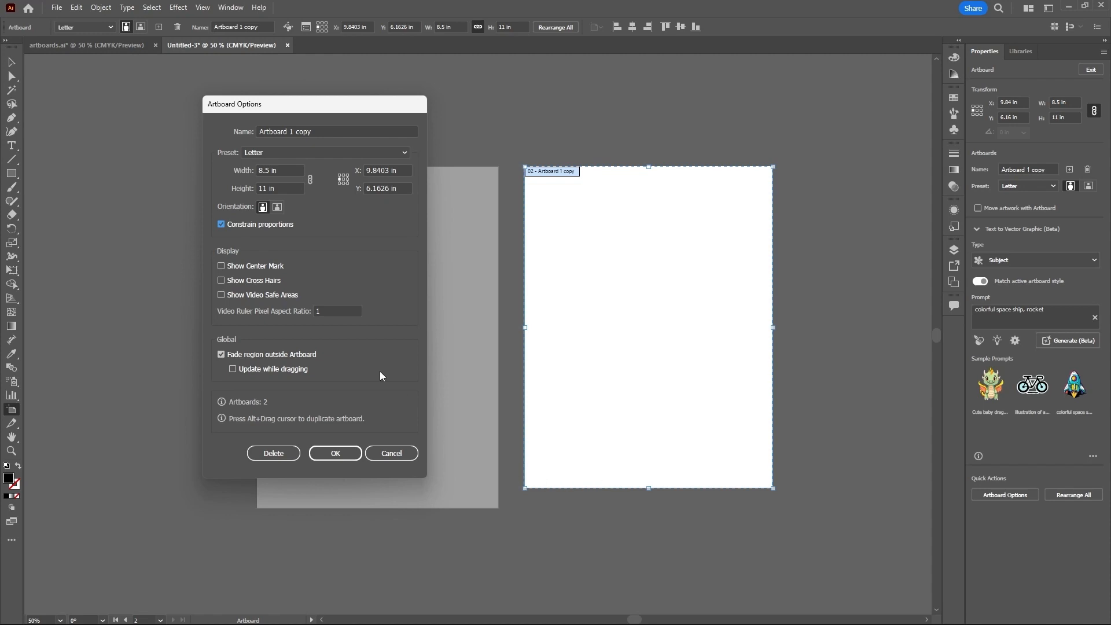
{"action": "left_click", "coordinate": [222, 225]}
- Show the center mark, cross hairs and video safe areas on the Letter artboard
{"action": "left_click_drag", "start_coordinate": [369, 107], "coordinate": [274, 134]}
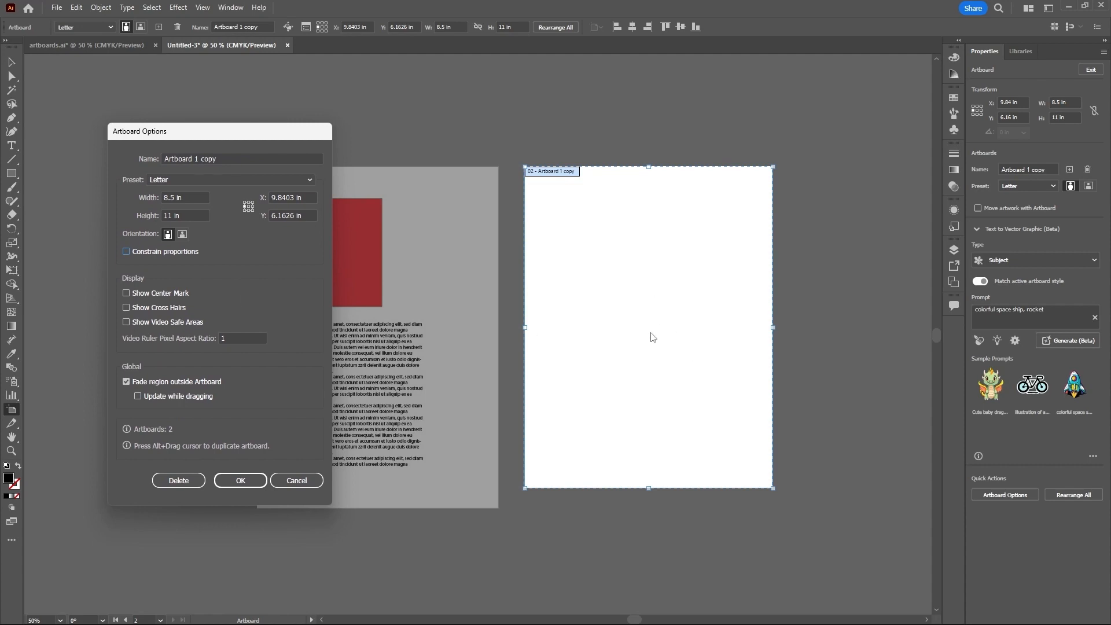
{"action": "left_click", "coordinate": [126, 293]}
{"action": "key", "text": "XF86AudioLowerVolume"}
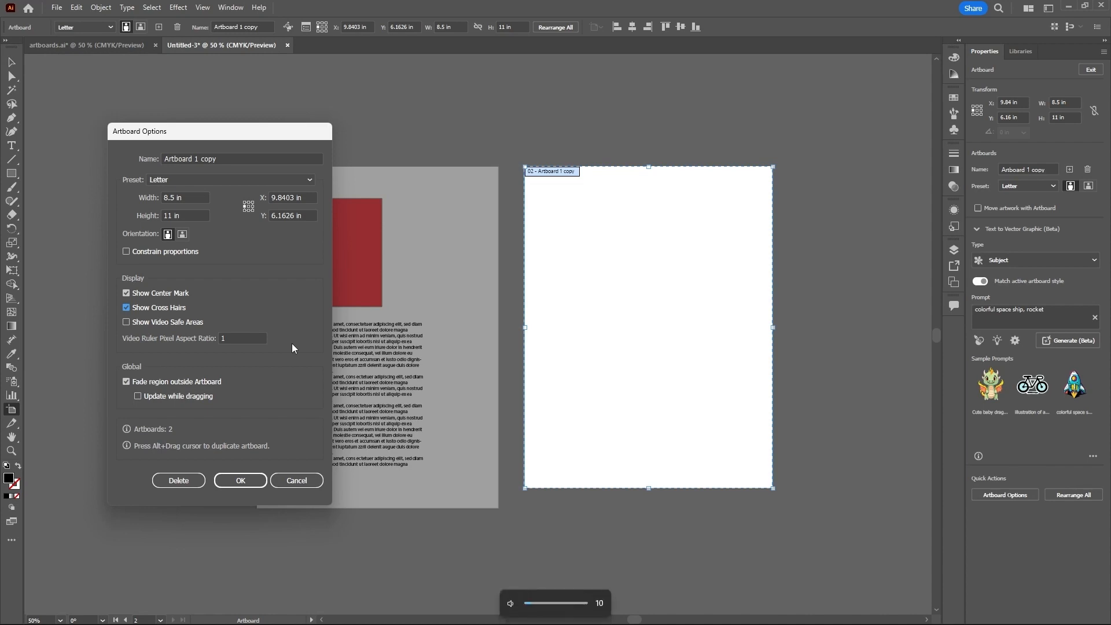
{"action": "key", "text": "XF86AudioLowerVolume"}
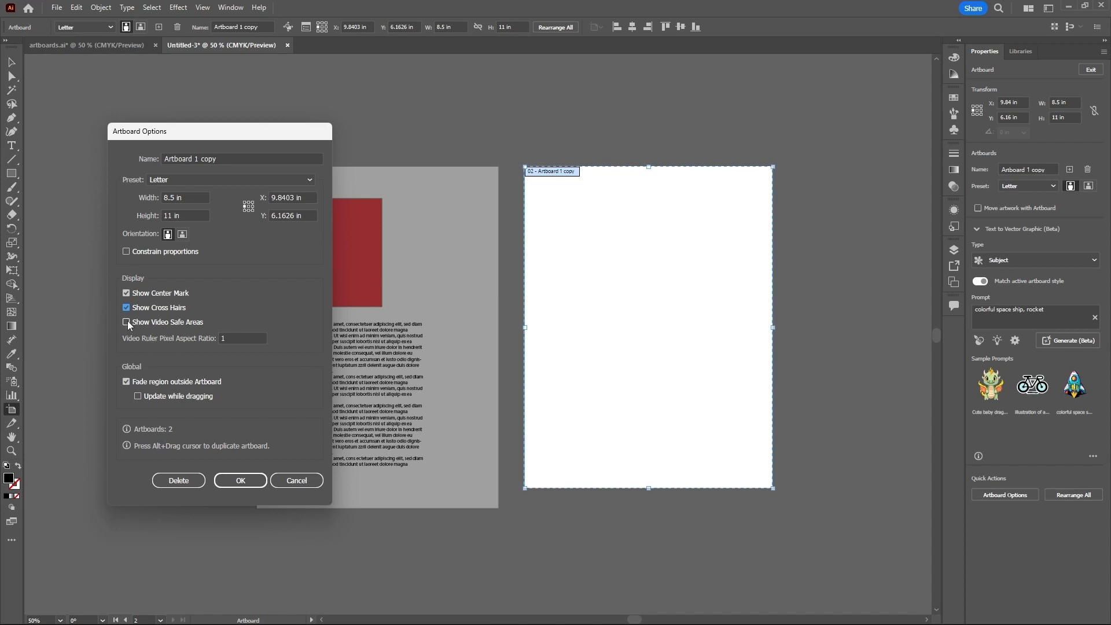
{"action": "left_click", "coordinate": [238, 482]}
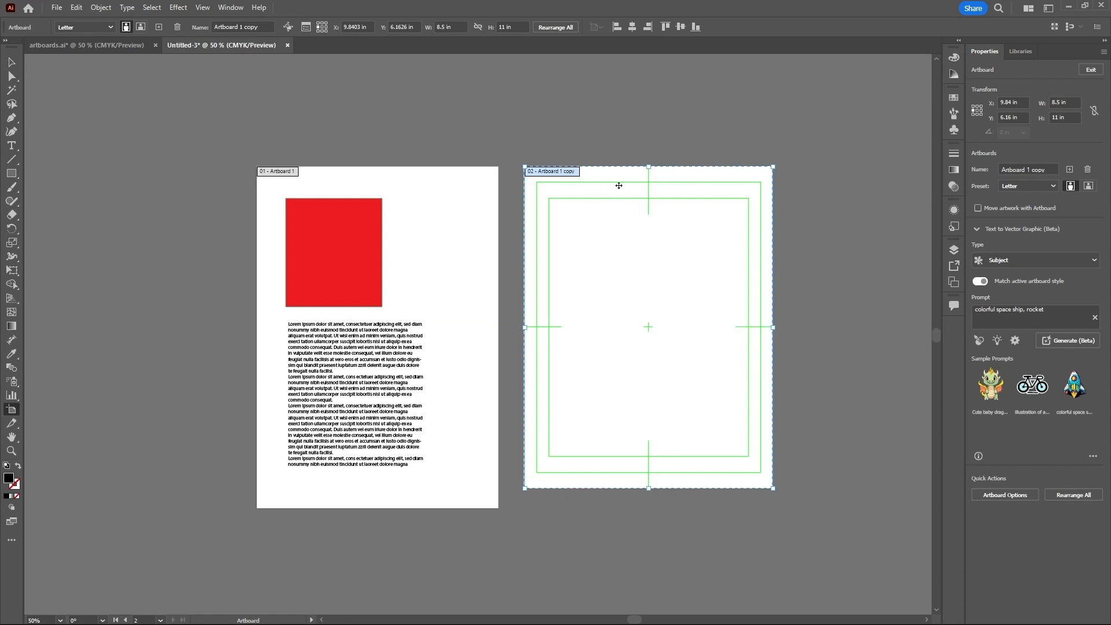
- Turn off the center mark, cross hairs and video safe areas in the Letter artboard's options
{"action": "left_click", "coordinate": [306, 28]}
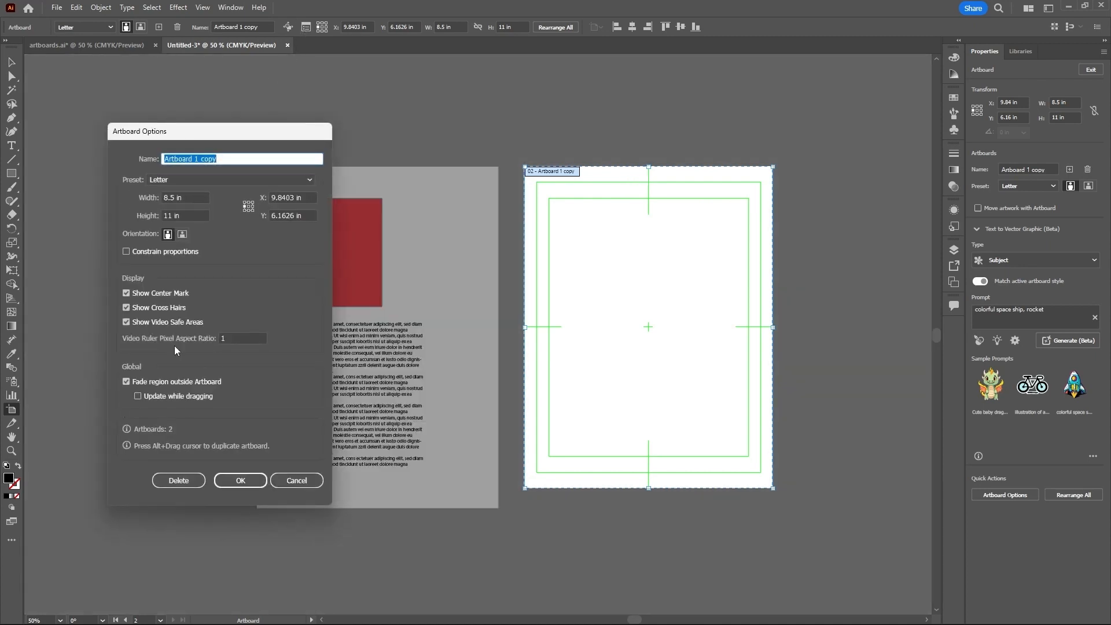
{"action": "left_click", "coordinate": [127, 293]}
{"action": "left_click", "coordinate": [126, 307]}
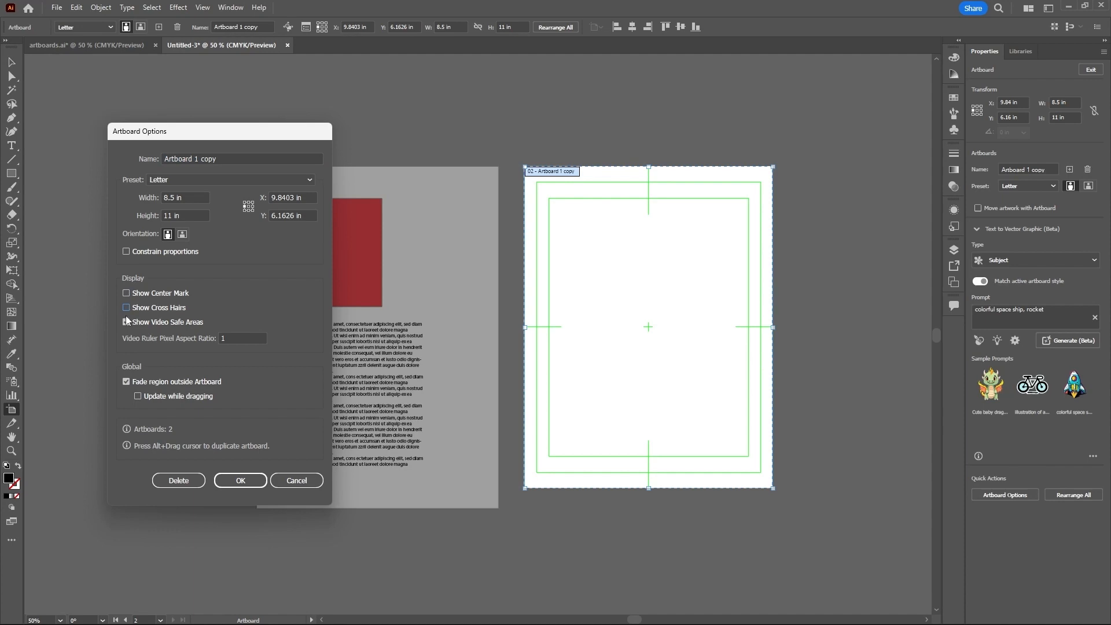
{"action": "left_click", "coordinate": [126, 322]}
- Switch Fade region outside Artboard off and on again, and enable Update while dragging for the artboards
{"action": "left_click", "coordinate": [126, 381]}
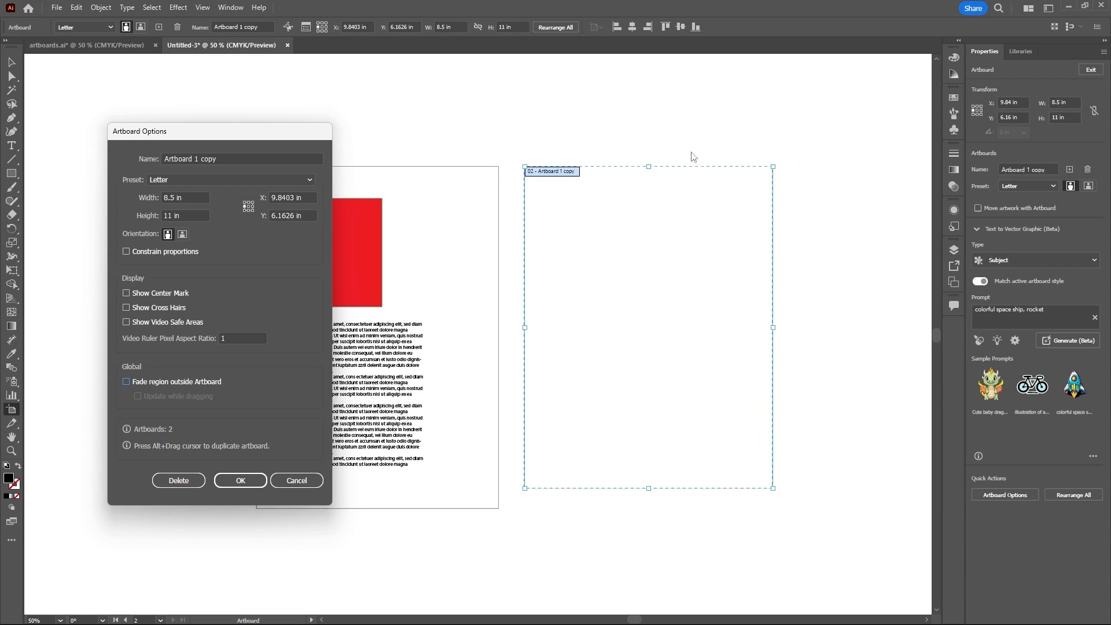
{"action": "left_click", "coordinate": [126, 382]}
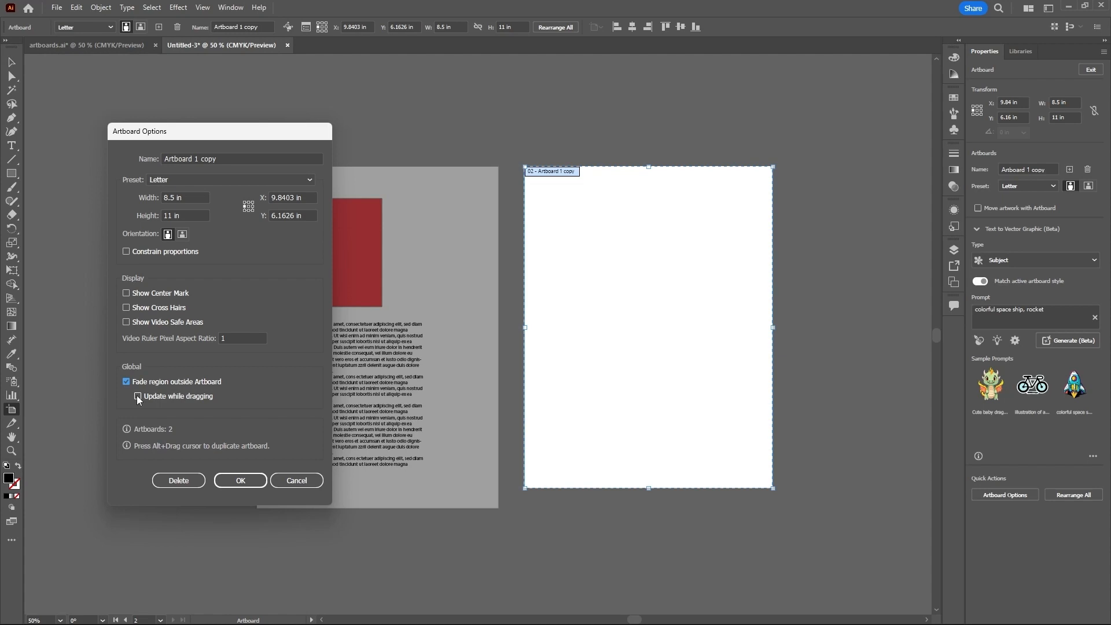
{"action": "left_click", "coordinate": [138, 397]}
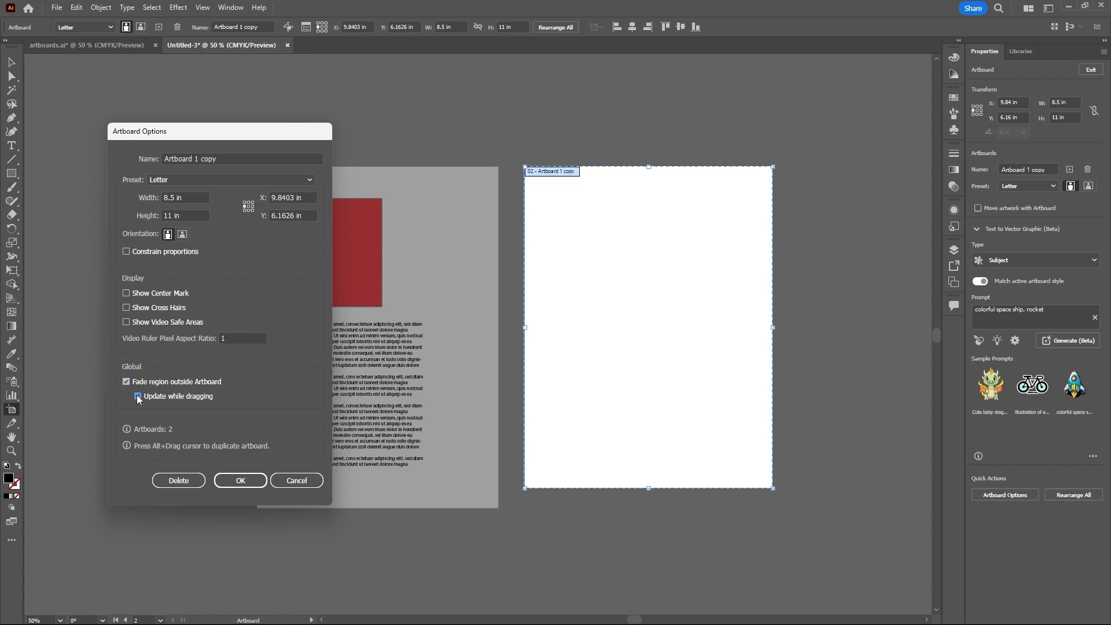
{"action": "left_click", "coordinate": [240, 481]}
- Move the Letter artboard around the canvas and leave it at about X 10.39 in, Y 7.82 in
{"action": "left_click_drag", "start_coordinate": [623, 328], "coordinate": [727, 284]}
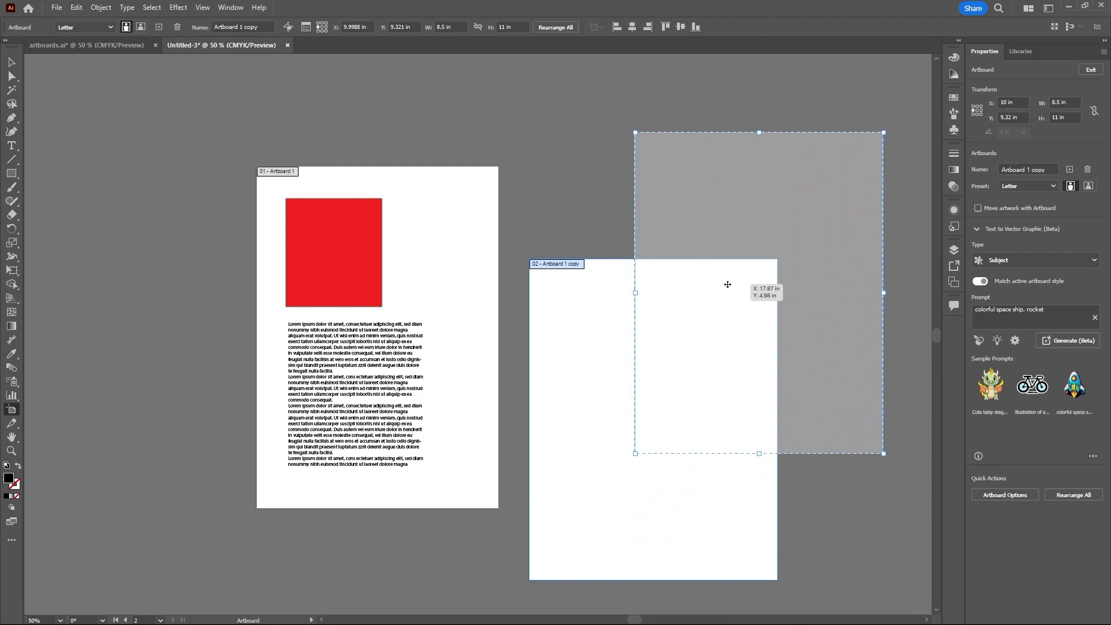
{"action": "left_click_drag", "start_coordinate": [727, 284], "coordinate": [728, 284]}
{"action": "left_click_drag", "start_coordinate": [772, 255], "coordinate": [675, 339]}
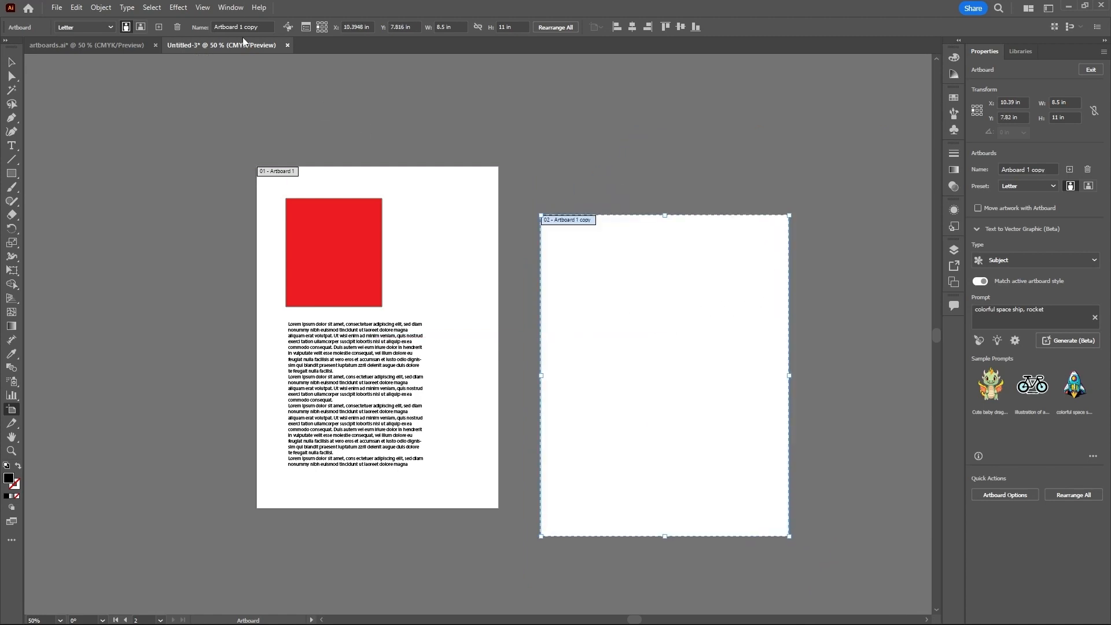
- Turn off Update while dragging in the artboard options and move the blank Letter artboard to about X 12.41 in, Y 4.87 in
{"action": "left_click", "coordinate": [307, 28]}
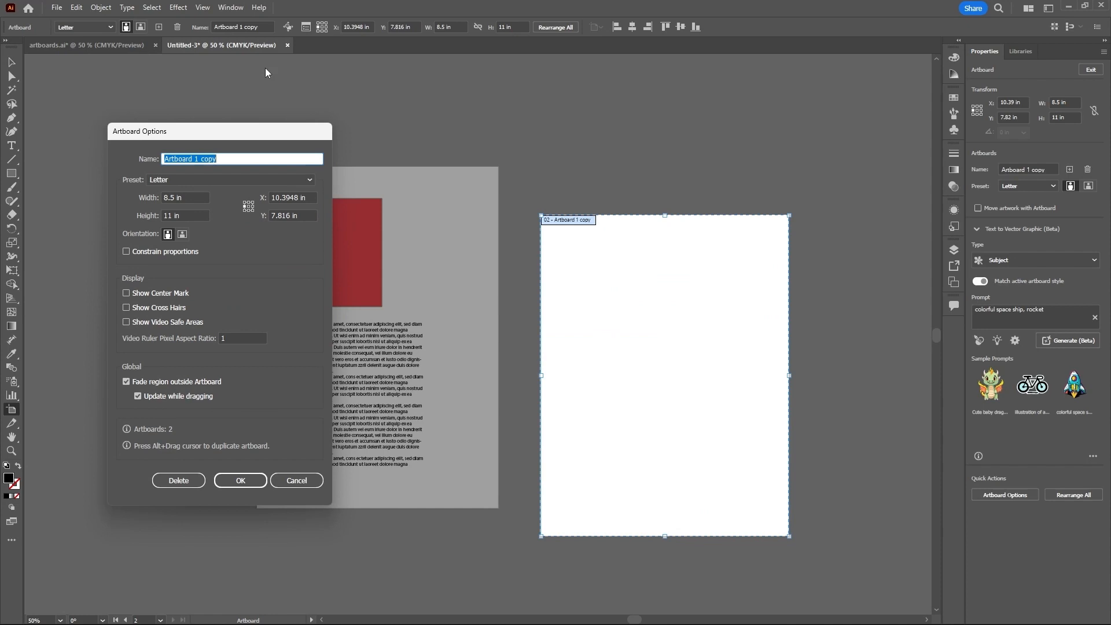
{"action": "left_click", "coordinate": [138, 396]}
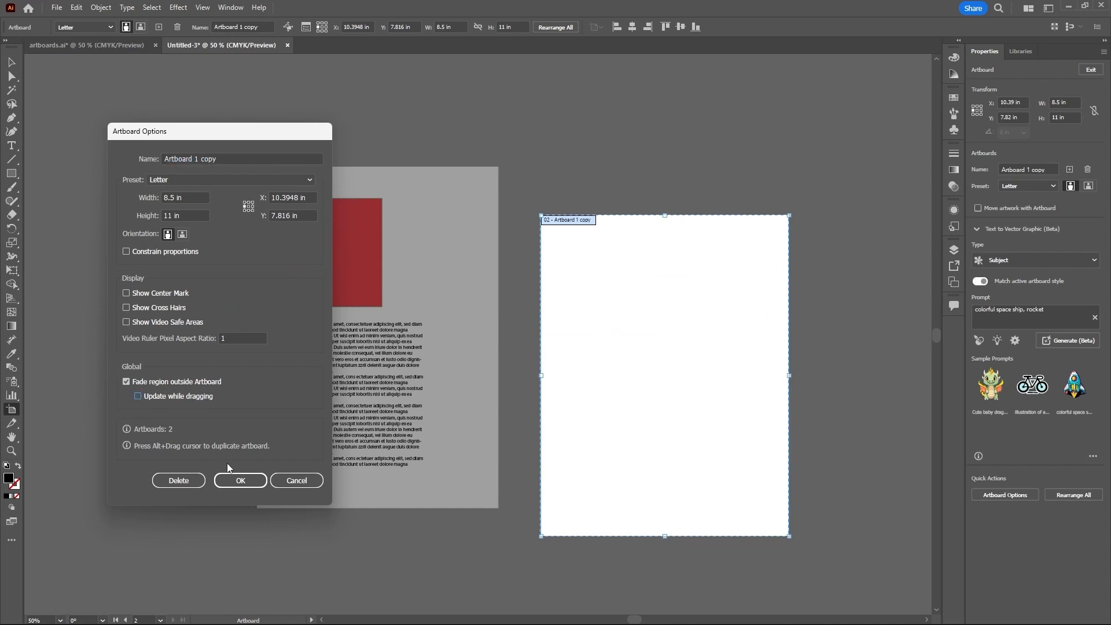
{"action": "left_click", "coordinate": [241, 482]}
{"action": "left_click_drag", "start_coordinate": [567, 433], "coordinate": [691, 318]}
{"action": "left_click_drag", "start_coordinate": [774, 184], "coordinate": [734, 184]}
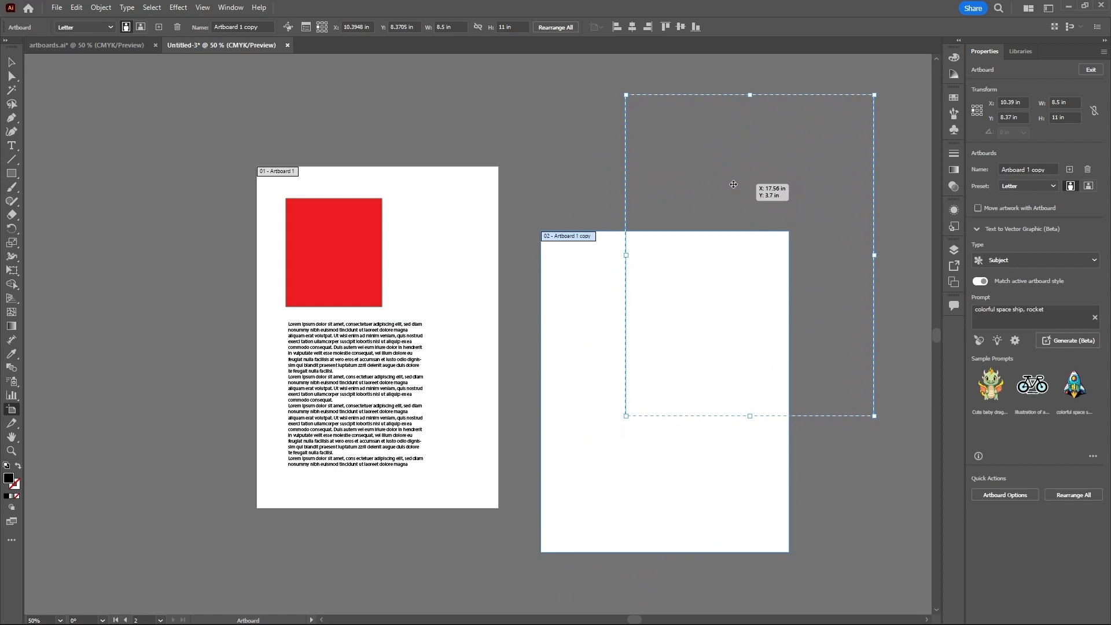
{"action": "left_click_drag", "start_coordinate": [734, 184], "coordinate": [707, 218]}
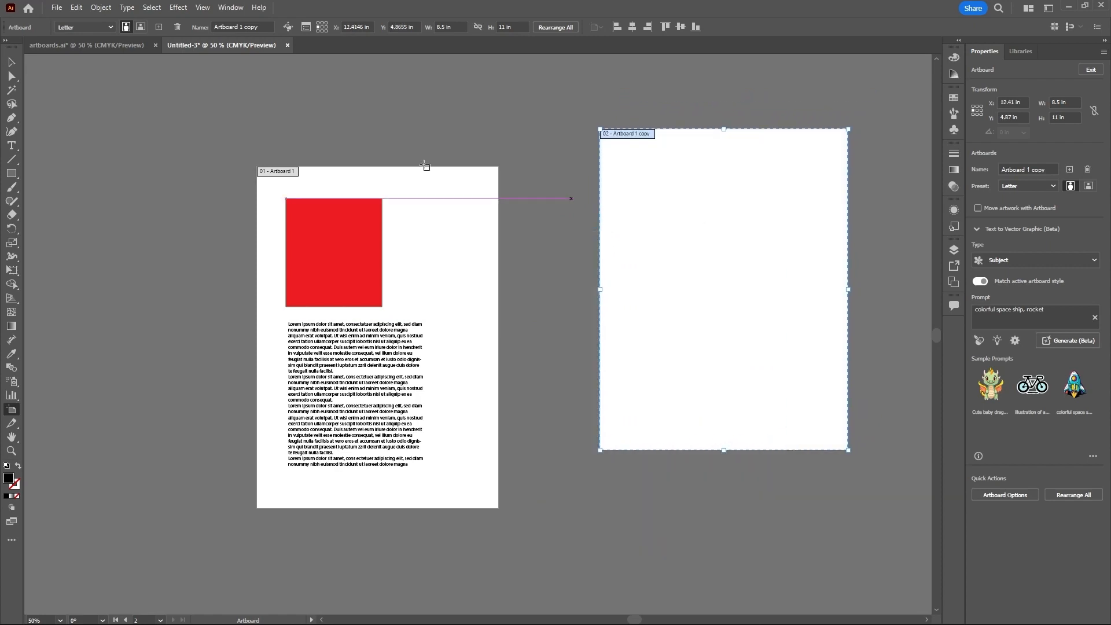
- Check the duplication hint in the artboard options, duplicate the blank Letter artboard twice, and delete both copies
{"action": "left_click", "coordinate": [307, 28]}
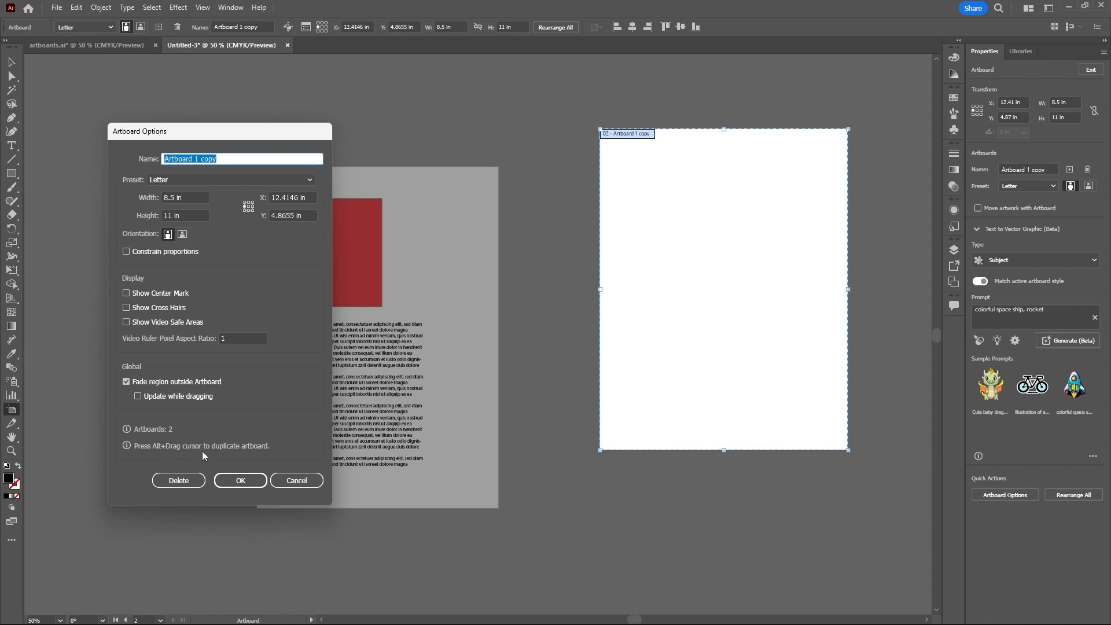
{"action": "left_click", "coordinate": [247, 481]}
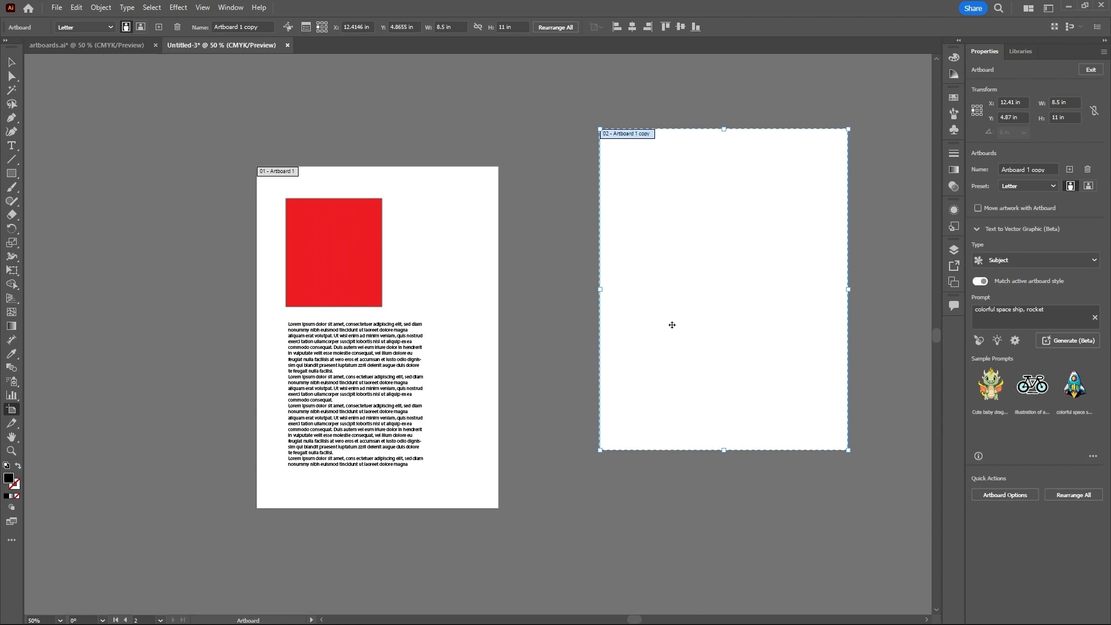
{"action": "left_click_drag", "start_coordinate": [697, 293], "coordinate": [628, 430]}
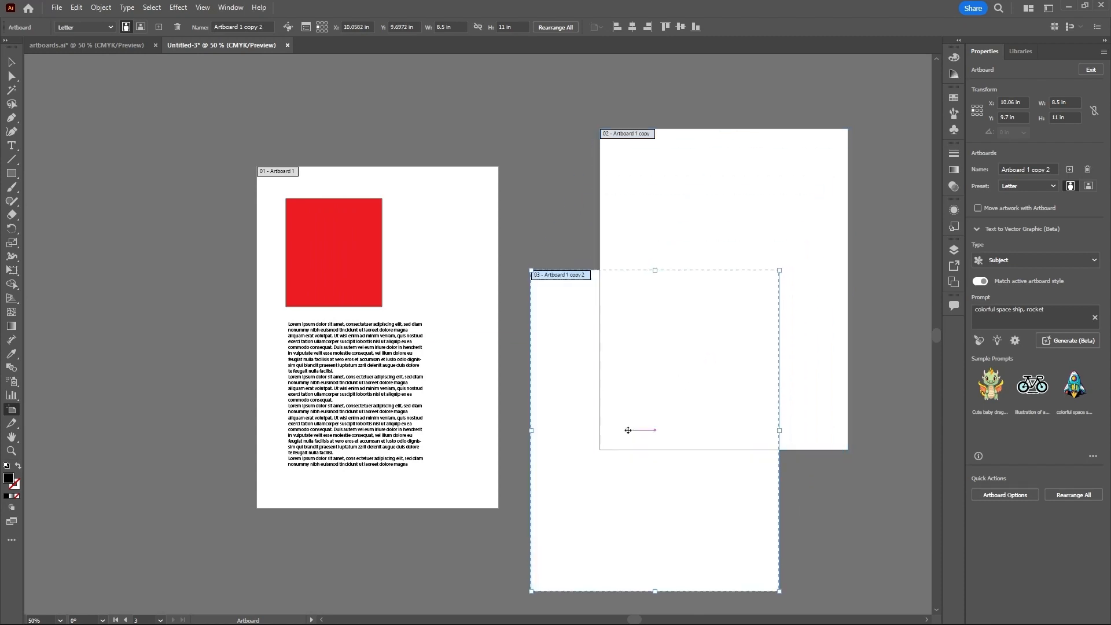
{"action": "left_click_drag", "start_coordinate": [632, 493], "coordinate": [480, 524]}
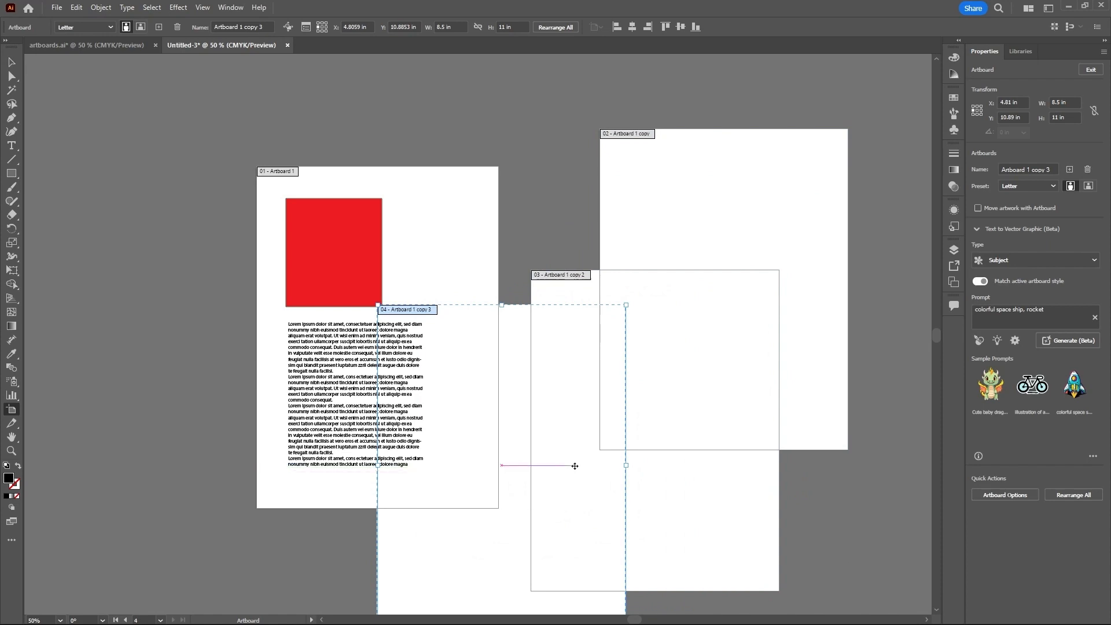
{"action": "key", "text": "Delete"}
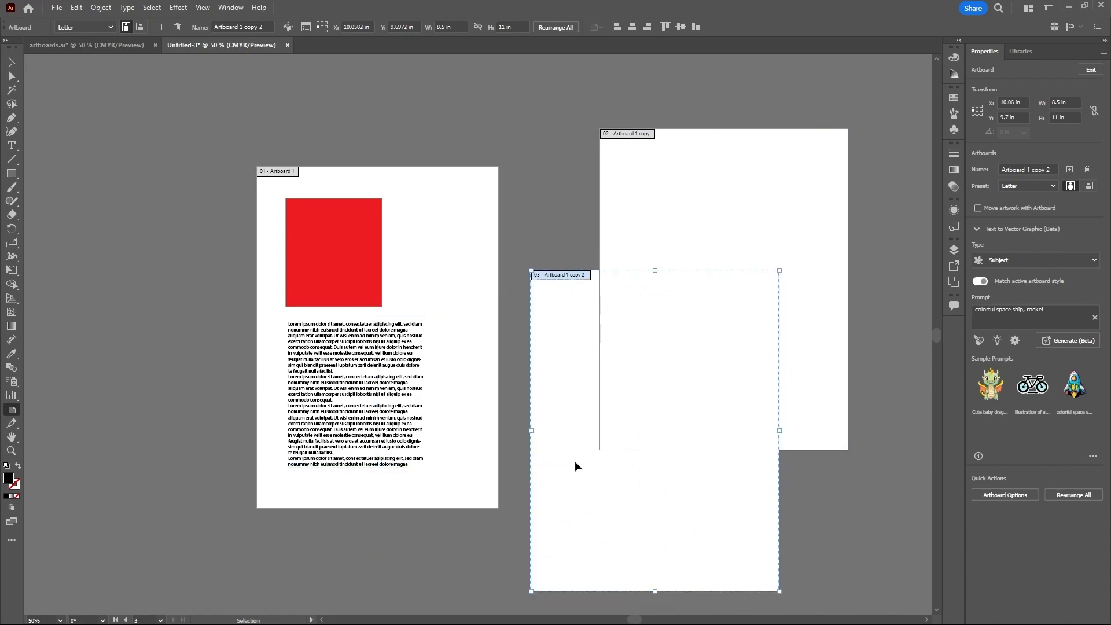
{"action": "key", "text": "Delete"}
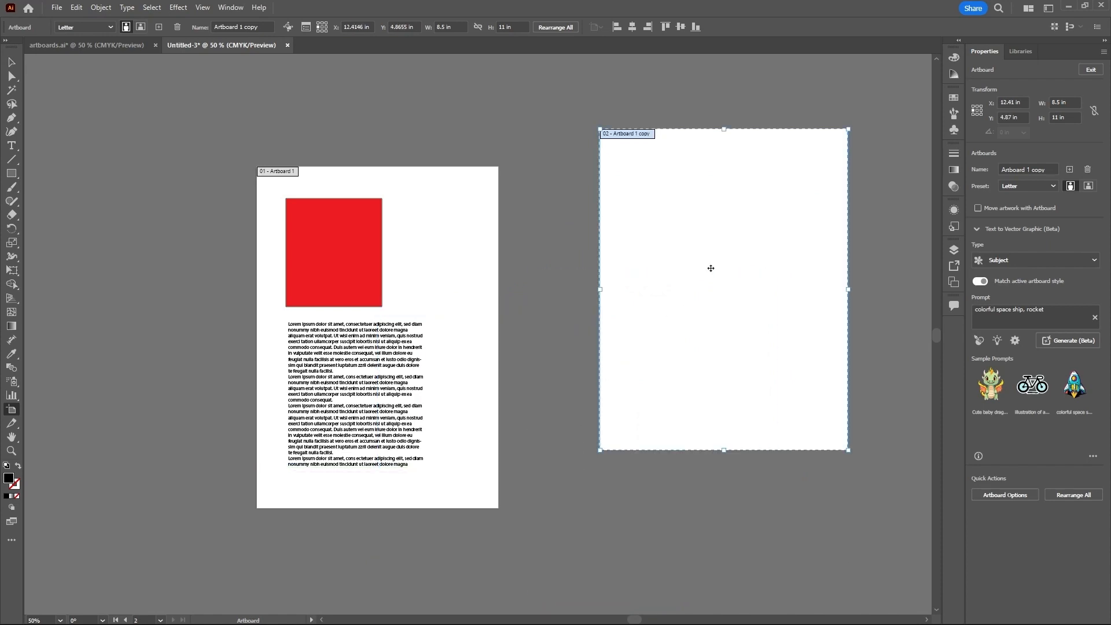
- Align the blank artboard with the upper edge of Artboard 1 and resize it to about 6.85 by 3.92 in
{"action": "left_click_drag", "start_coordinate": [711, 268], "coordinate": [640, 307]}
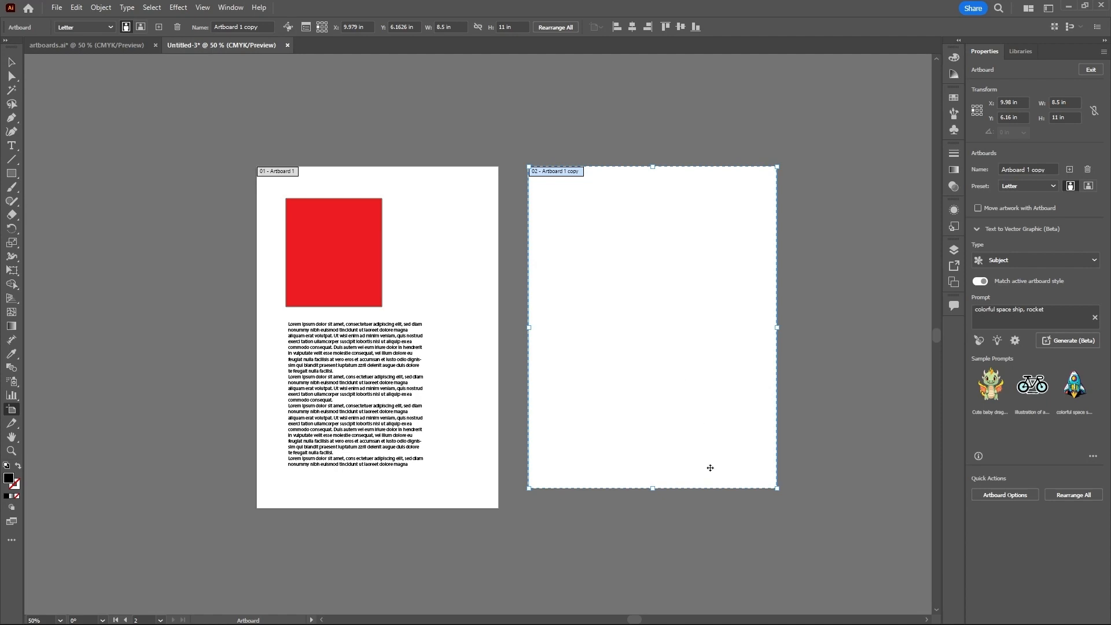
{"action": "left_click_drag", "start_coordinate": [778, 491], "coordinate": [730, 281]}
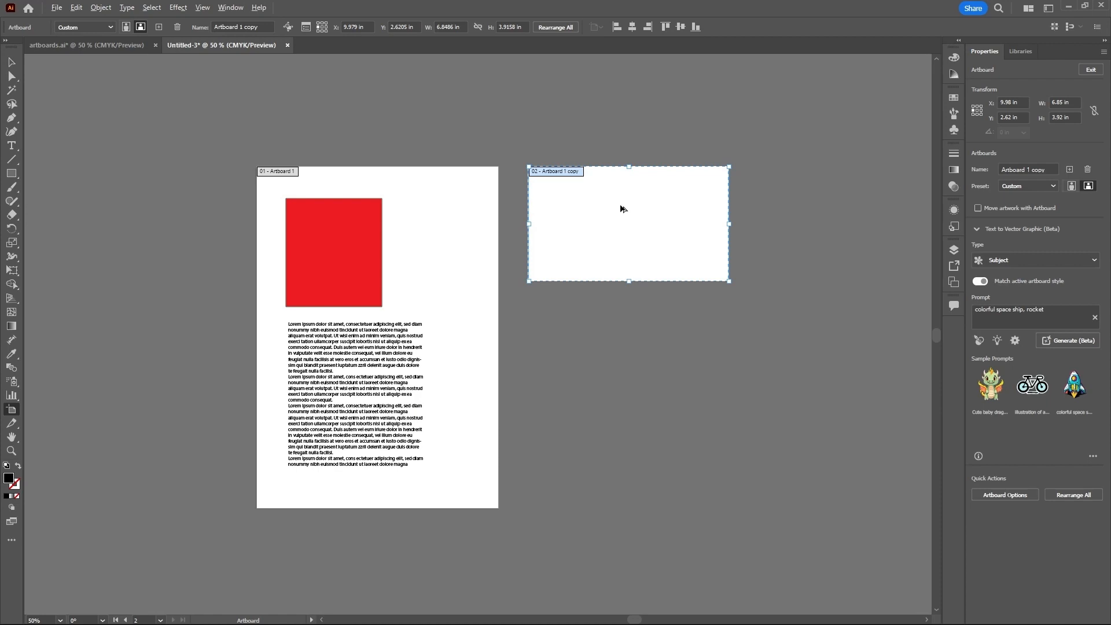
- Duplicate the small blank artboard directly below itself and enlarge the copy to about 9.94 by 5.2 in
{"action": "left_click_drag", "start_coordinate": [620, 207], "coordinate": [622, 343]}
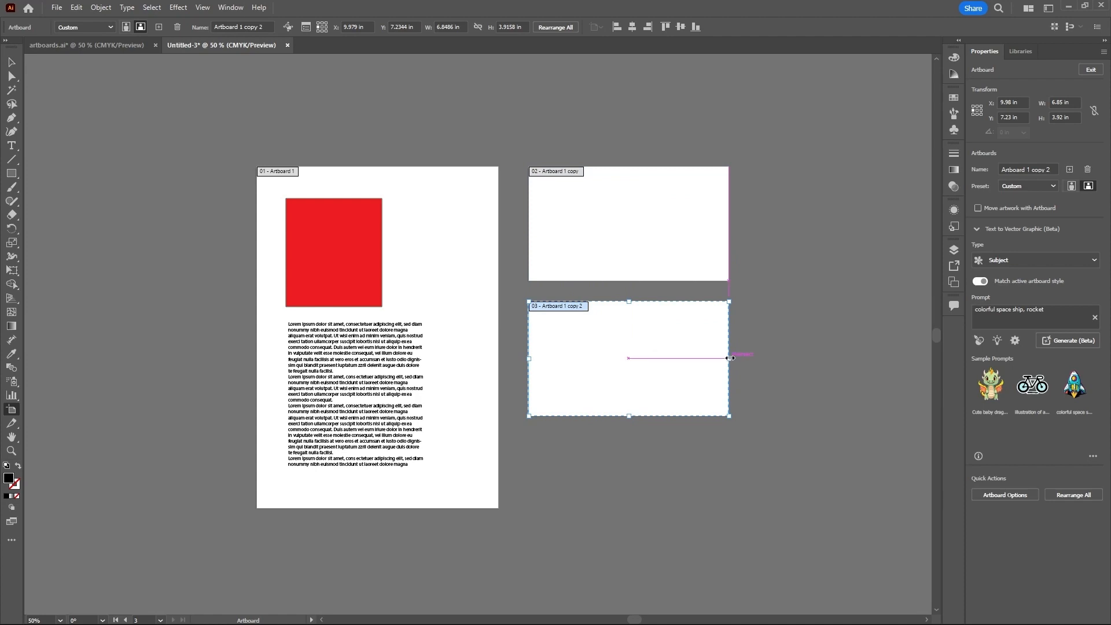
{"action": "left_click_drag", "start_coordinate": [730, 358], "coordinate": [821, 359]}
{"action": "left_click_drag", "start_coordinate": [673, 416], "coordinate": [674, 454]}
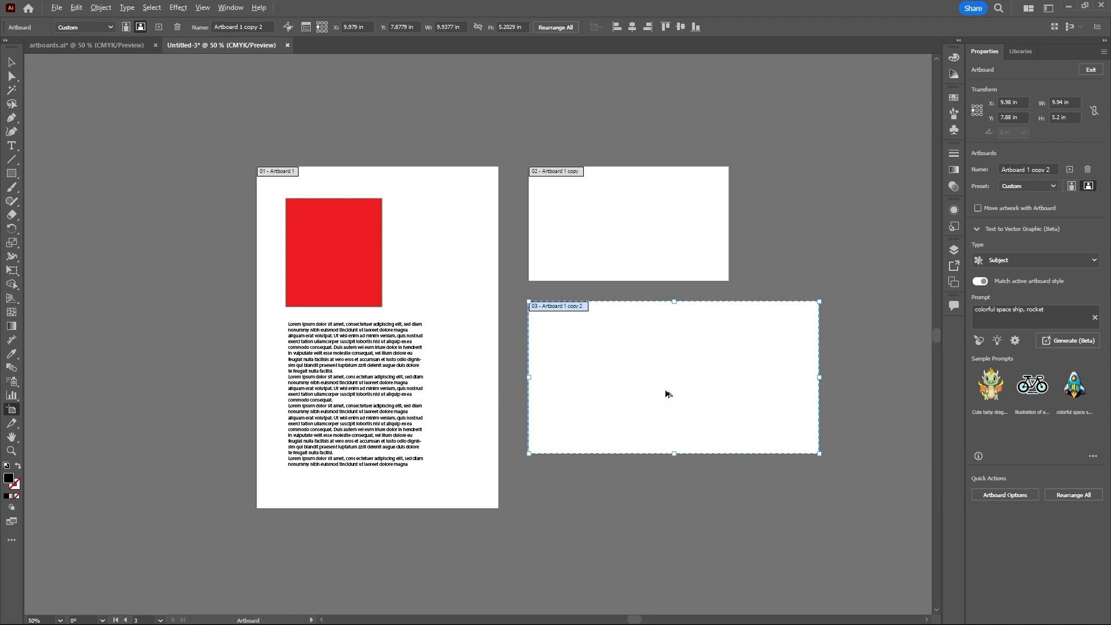
- Duplicate the 9.94 in wide artboard directly below itself and increase the copy's height to about 7.02 in
{"action": "left_click_drag", "start_coordinate": [666, 395], "coordinate": [667, 563]}
{"action": "scroll", "coordinate": [660, 355], "scroll_direction": "down", "scroll_amount": 5}
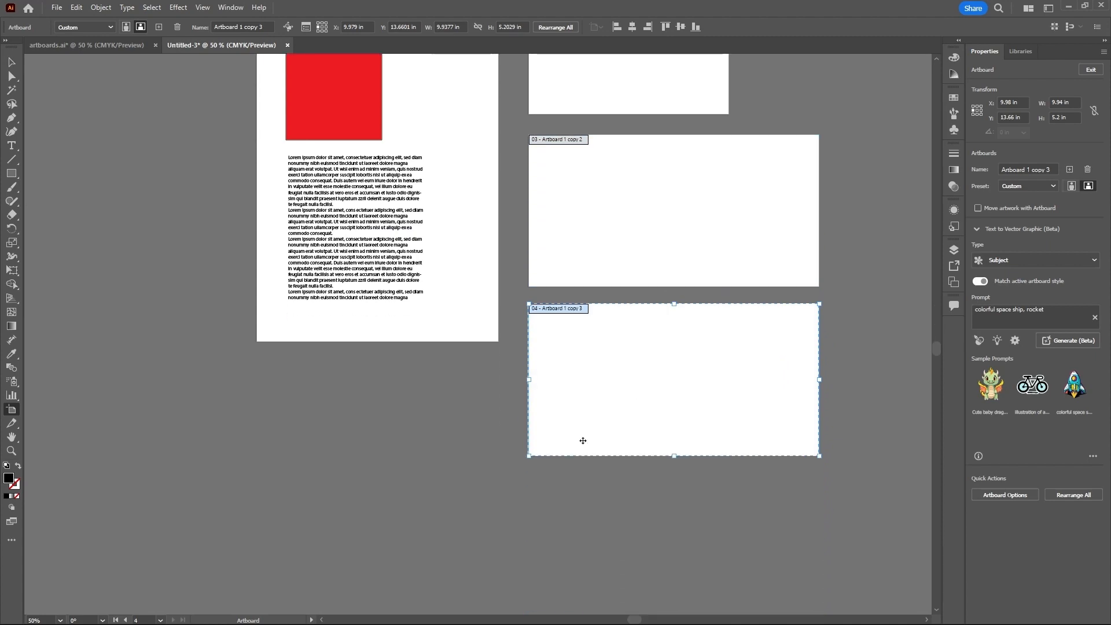
{"action": "left_click_drag", "start_coordinate": [674, 455], "coordinate": [672, 504]}
{"action": "scroll", "coordinate": [689, 460], "scroll_direction": "up", "scroll_amount": 1}
{"action": "scroll", "coordinate": [673, 512], "scroll_direction": "up", "scroll_amount": 1}
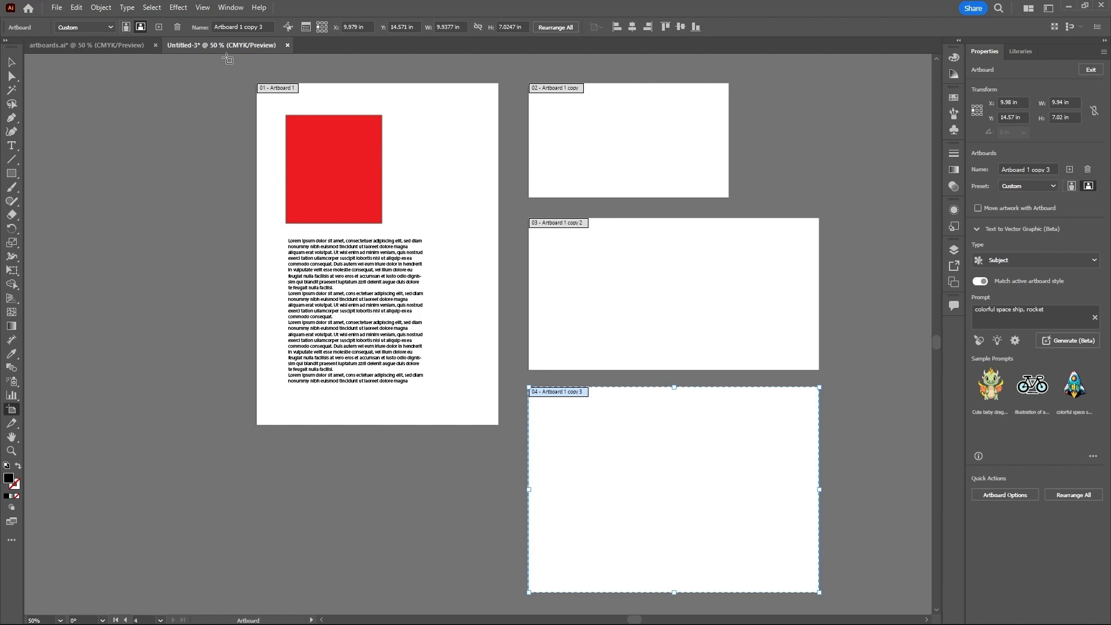
- Float the Untitled-3 document in its own window and dock it back beside artboards.ai
{"action": "left_click_drag", "start_coordinate": [231, 46], "coordinate": [216, 83]}
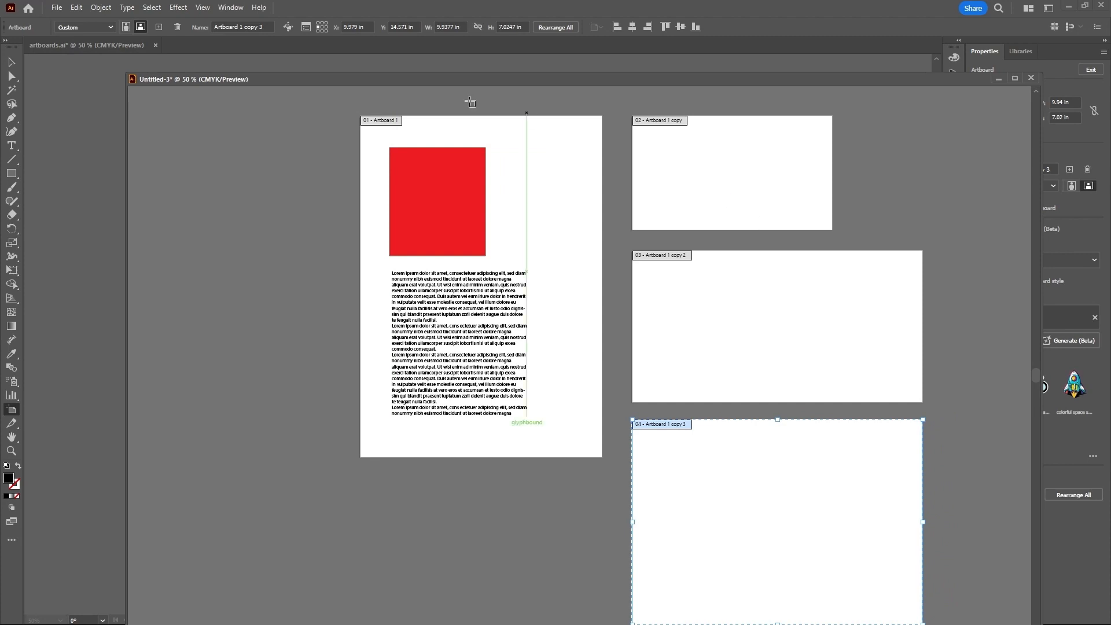
{"action": "left_click_drag", "start_coordinate": [328, 79], "coordinate": [304, 51]}
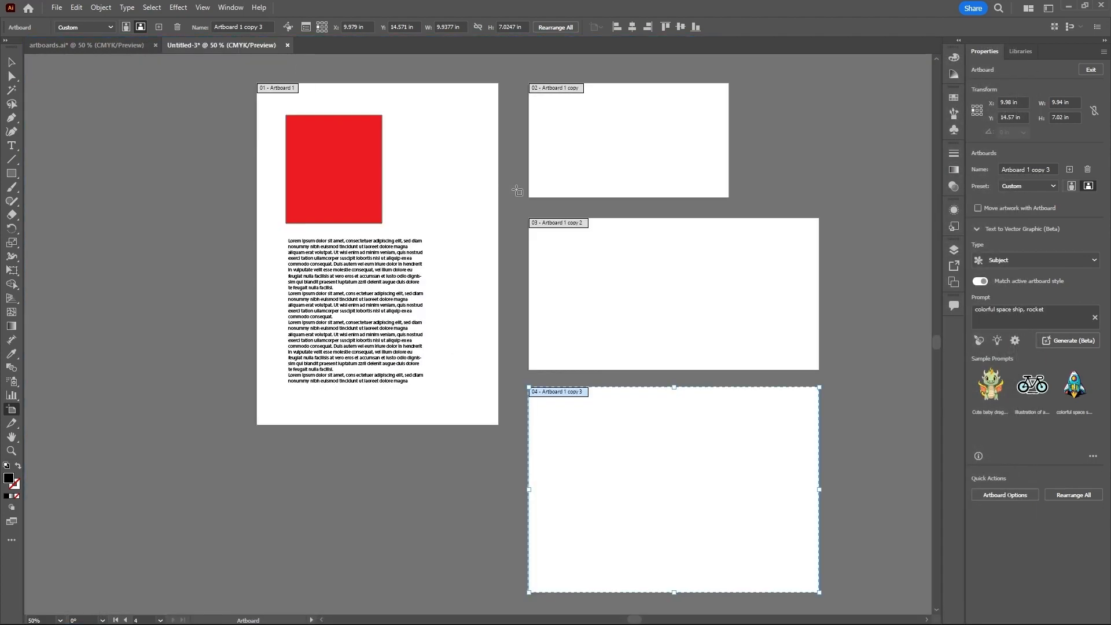
- Draw a black rectangle on each blank artboard: a small one, one about 2.81 by 2.53 in, and one about 4.3 by 5.58 in
{"action": "scroll", "coordinate": [603, 293], "scroll_direction": "down", "scroll_amount": 2}
{"action": "scroll", "coordinate": [713, 233], "scroll_direction": "up", "scroll_amount": 2}
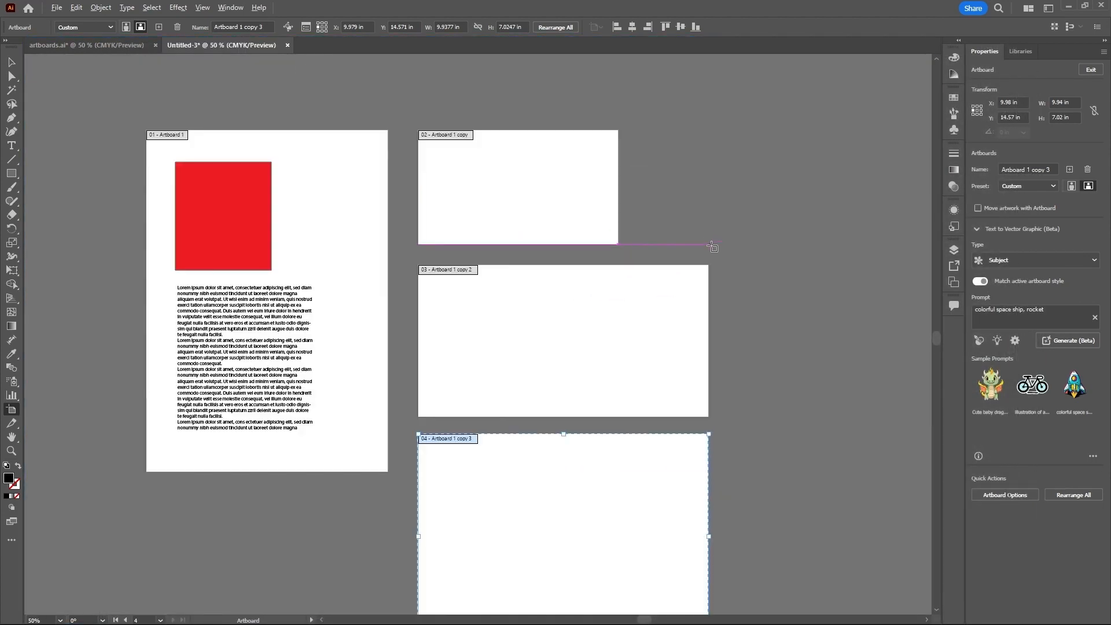
{"action": "left_click", "coordinate": [15, 175]}
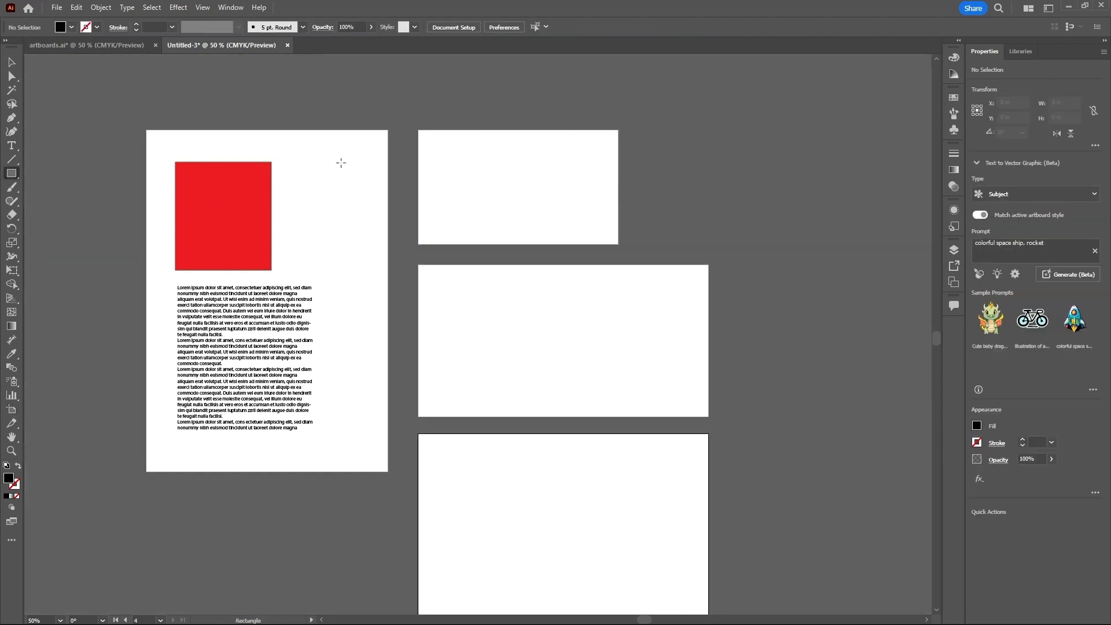
{"action": "left_click_drag", "start_coordinate": [436, 141], "coordinate": [474, 172]}
{"action": "left_click_drag", "start_coordinate": [435, 286], "coordinate": [518, 360]}
{"action": "scroll", "coordinate": [559, 295], "scroll_direction": "down", "scroll_amount": 2}
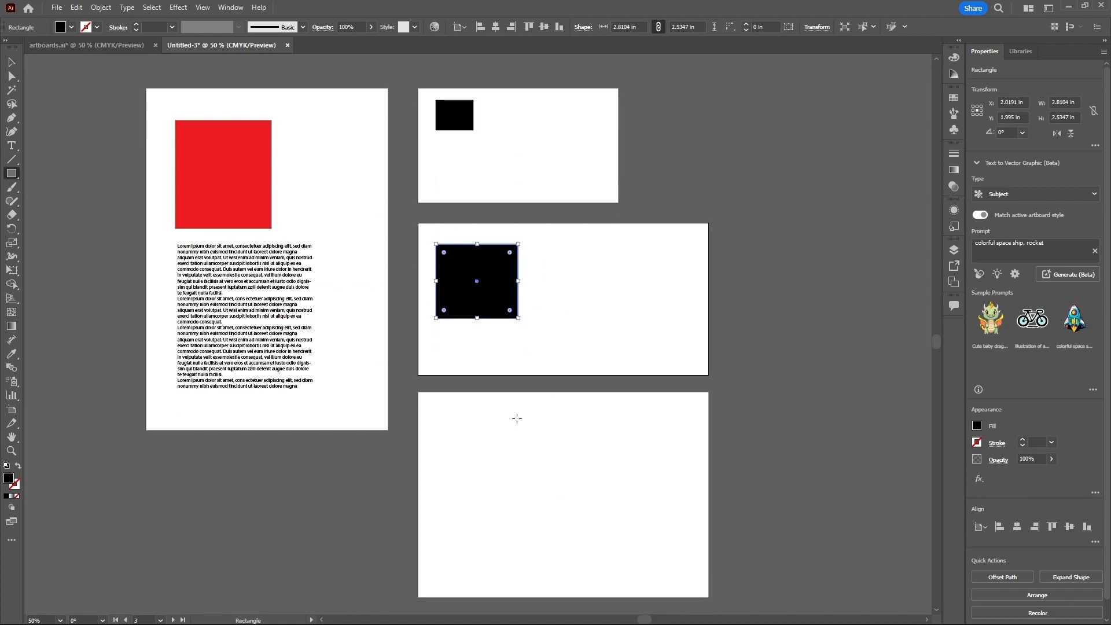
{"action": "left_click_drag", "start_coordinate": [525, 412], "coordinate": [652, 574]}
{"action": "left_click", "coordinate": [11, 62]}
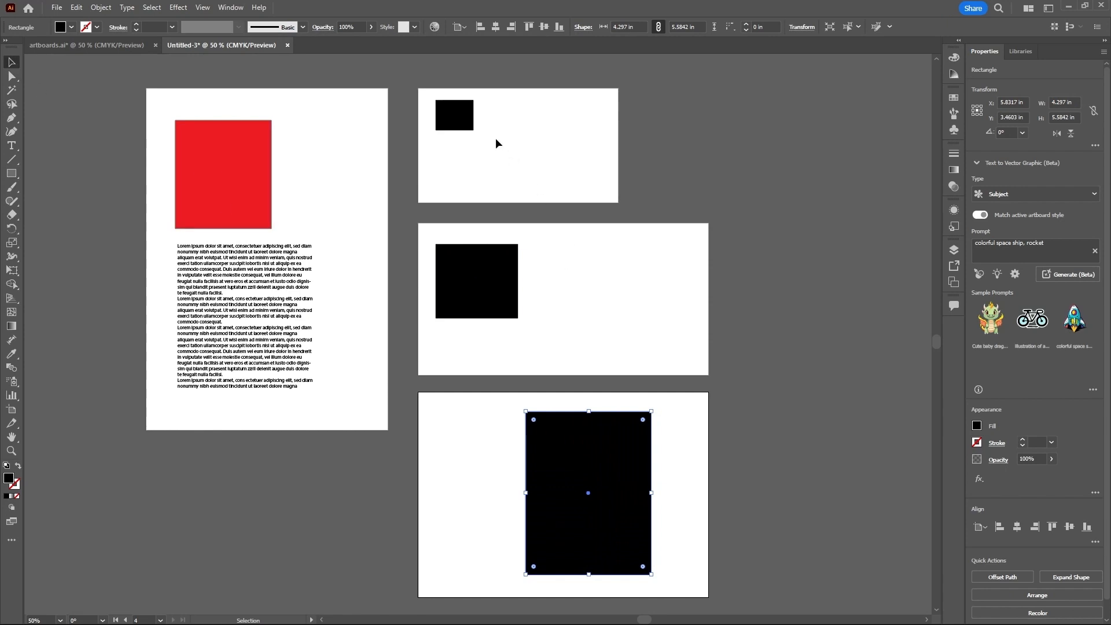
- Export all artboards to the Desktop as JPEG files based on Untitled-3.jpg, with Use Artboards enabled and the offered JPEG options accepted
{"action": "left_click", "coordinate": [56, 8]}
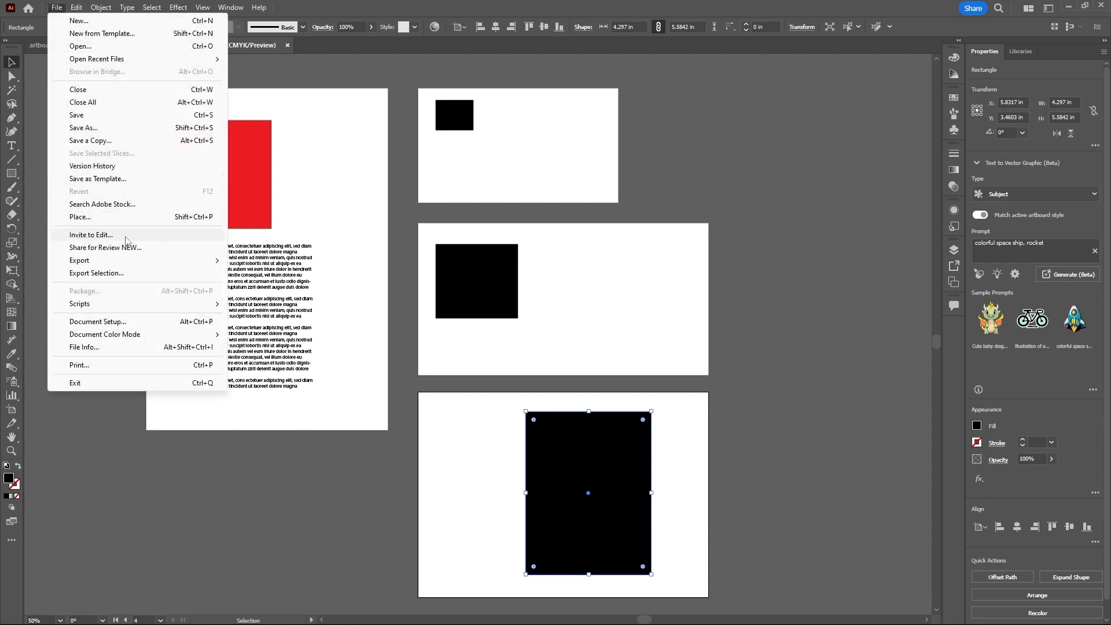
{"action": "mouse_move", "coordinate": [207, 264]}
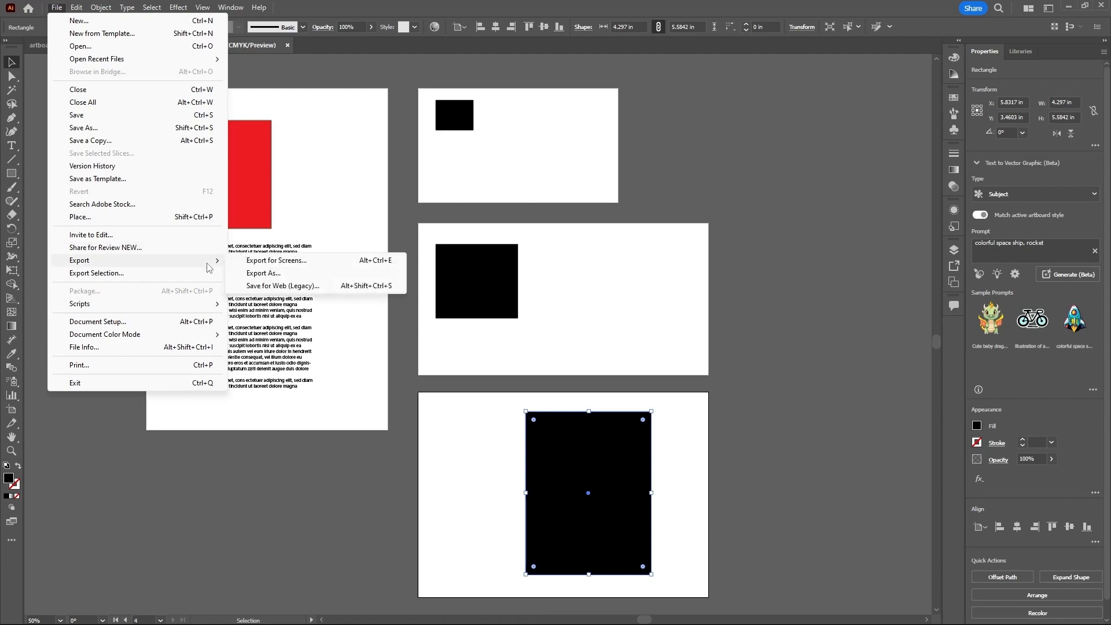
{"action": "left_click", "coordinate": [249, 272]}
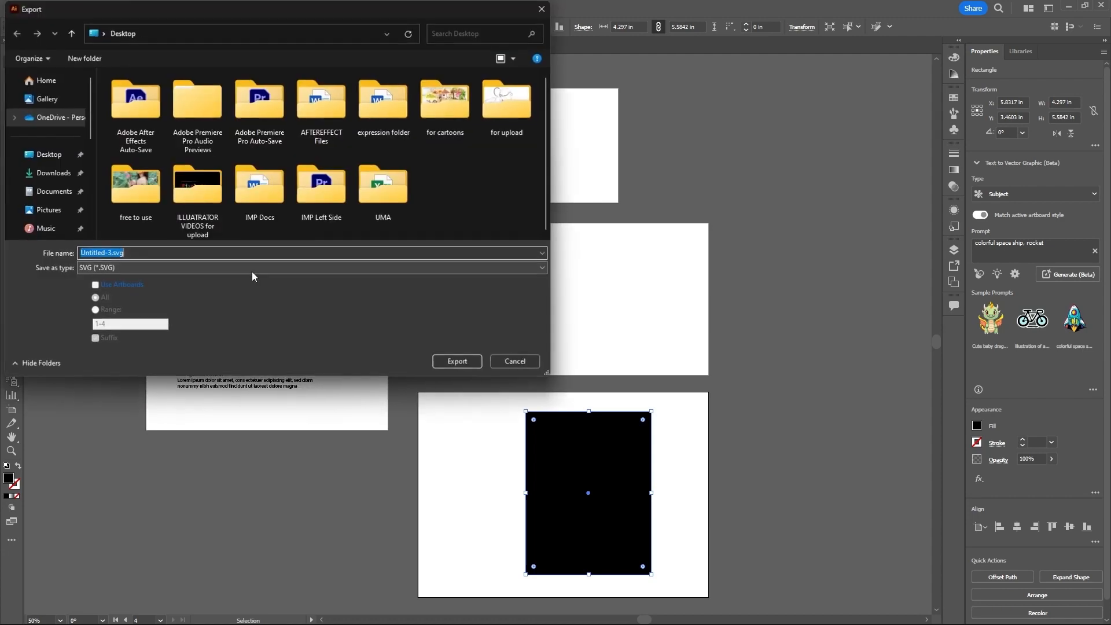
{"action": "left_click", "coordinate": [117, 269]}
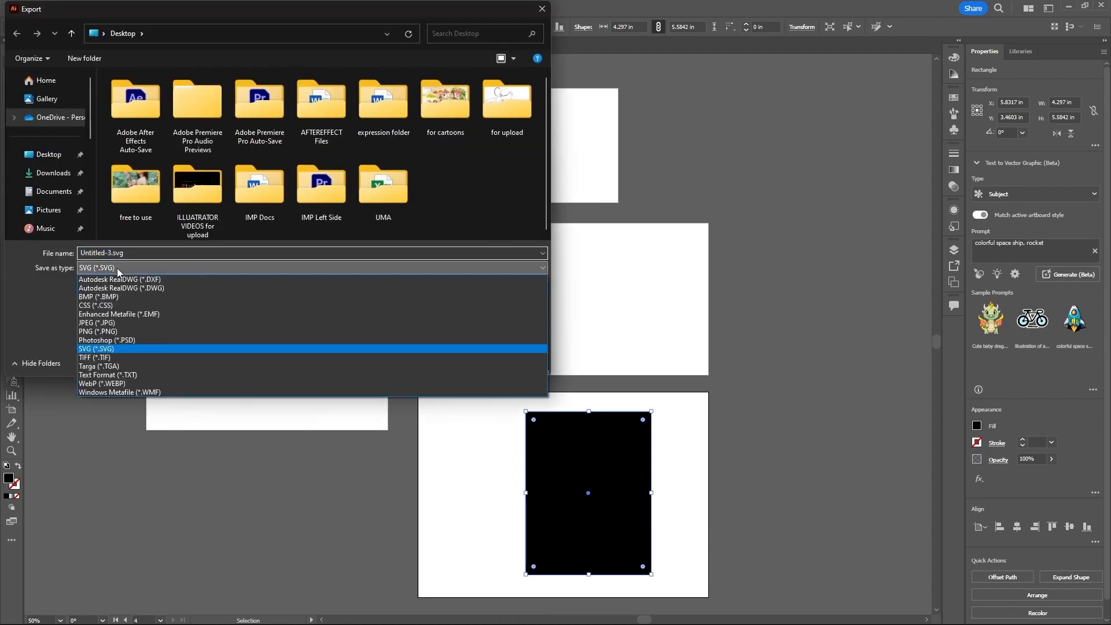
{"action": "left_click", "coordinate": [88, 323]}
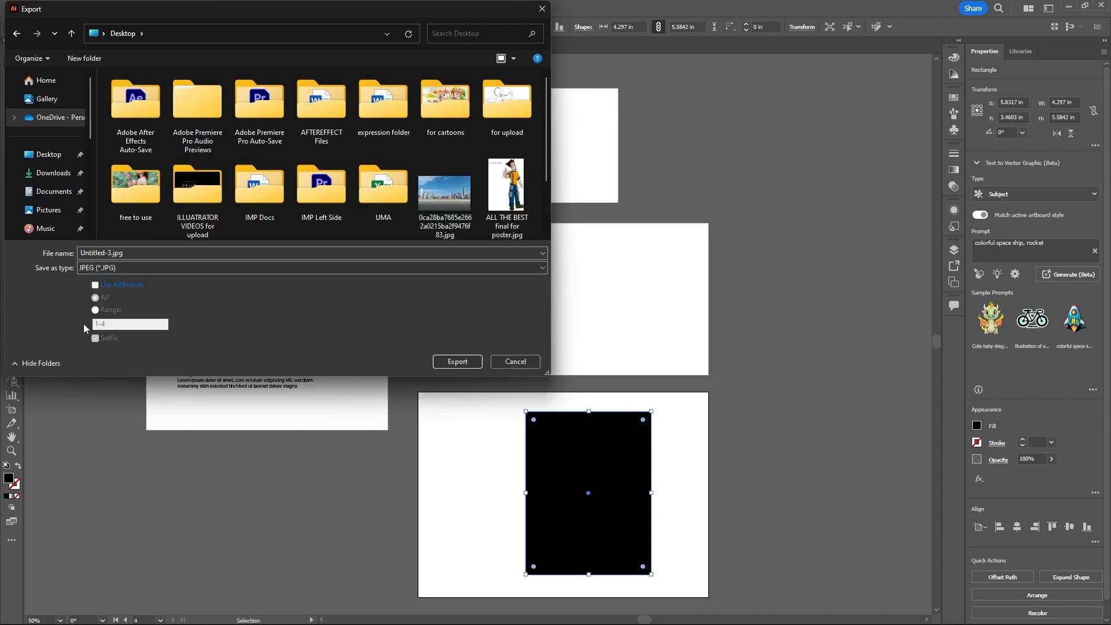
{"action": "left_click", "coordinate": [96, 286]}
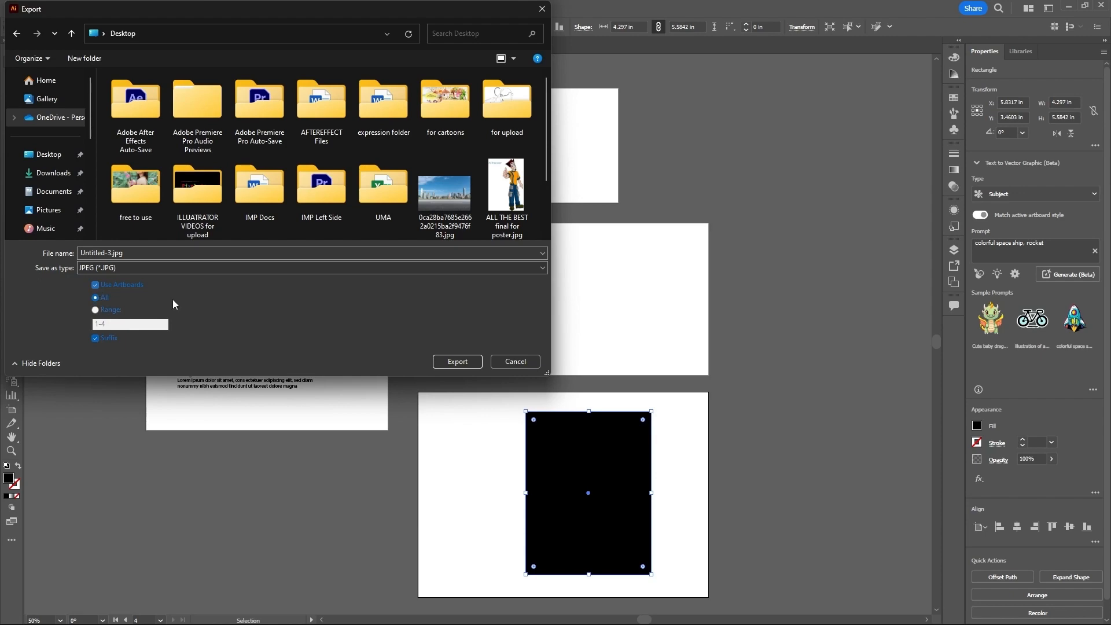
{"action": "left_click", "coordinate": [457, 361]}
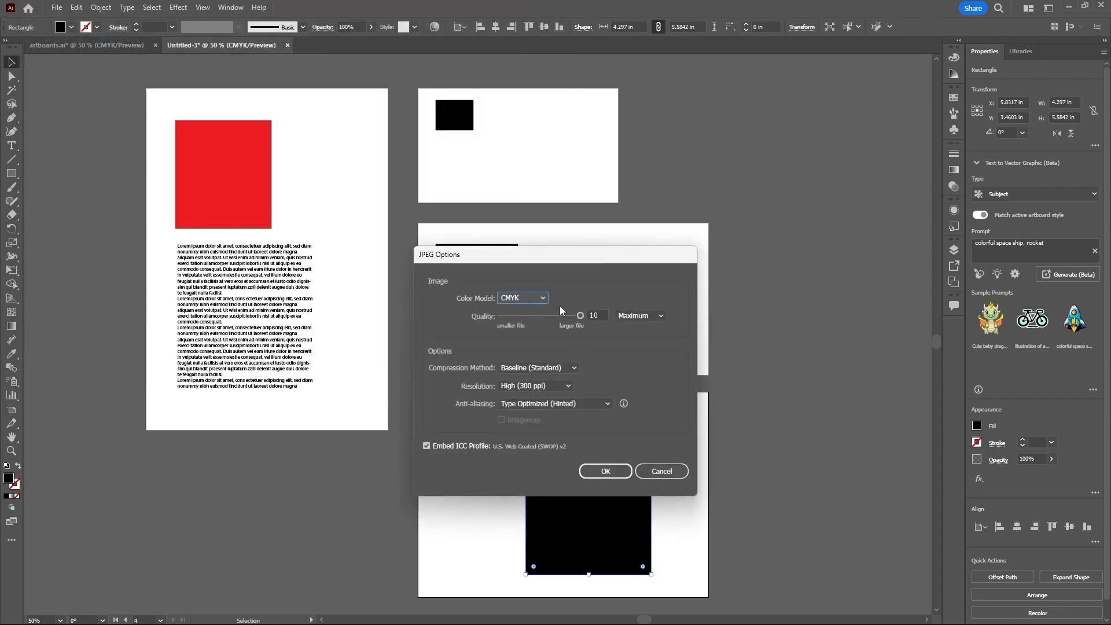
{"action": "left_click", "coordinate": [606, 472]}
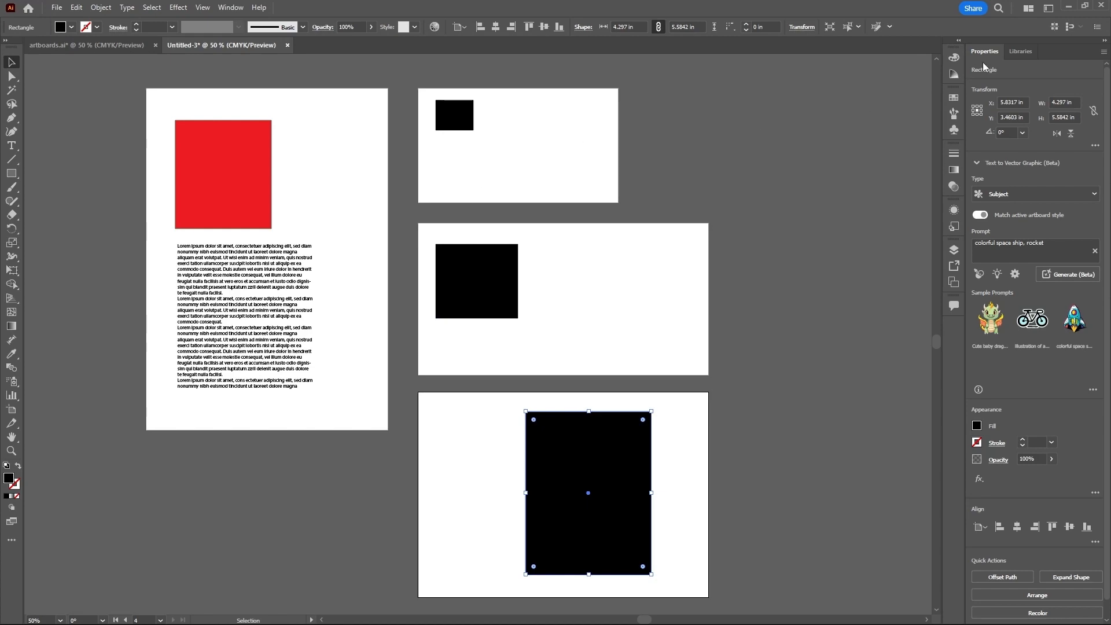
- Switch to the desktop, gather the three exported black-rectangle JPEGs and gun girl short.mp4 in an empty area, and select all four
{"action": "left_click", "coordinate": [1070, 8]}
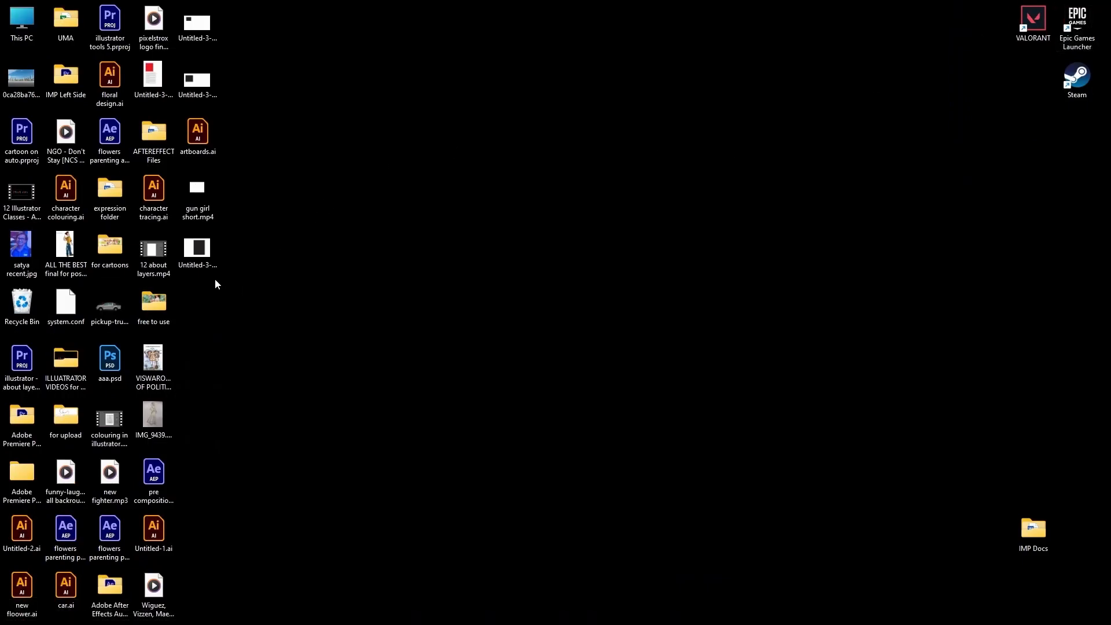
{"action": "left_click_drag", "start_coordinate": [199, 86], "coordinate": [421, 146]}
{"action": "left_click_drag", "start_coordinate": [210, 33], "coordinate": [375, 149]}
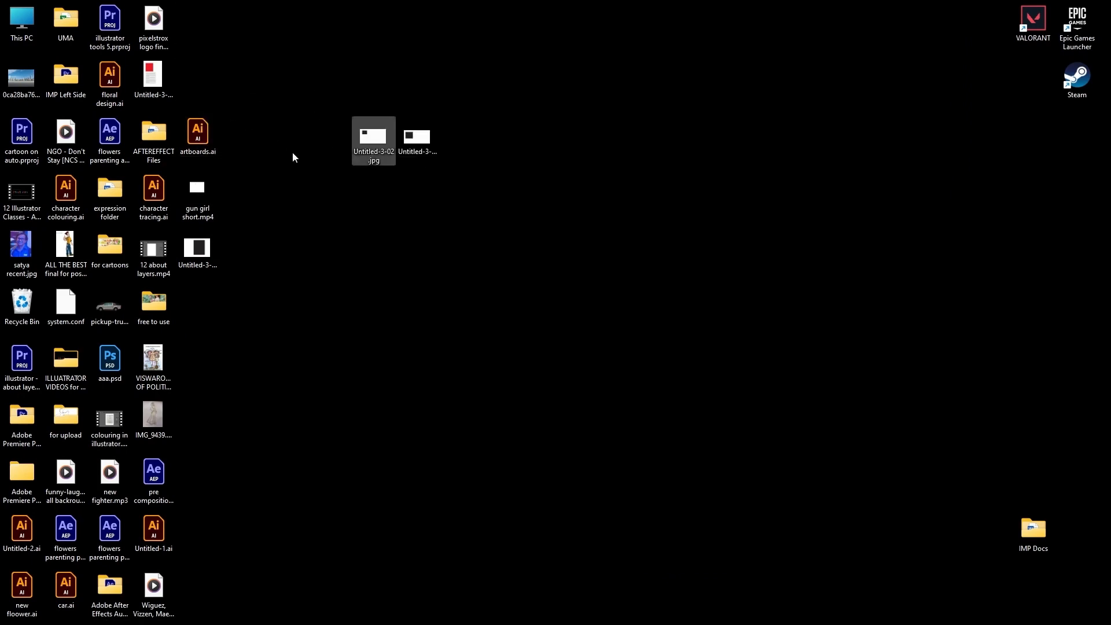
{"action": "left_click_drag", "start_coordinate": [206, 190], "coordinate": [440, 195]}
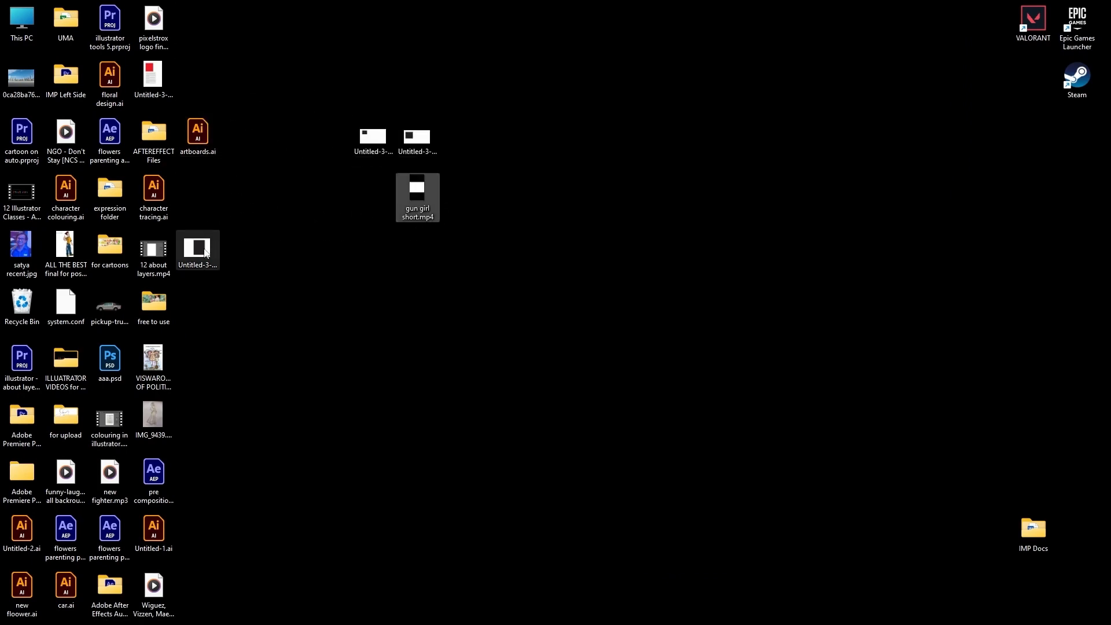
{"action": "left_click_drag", "start_coordinate": [203, 252], "coordinate": [373, 191]}
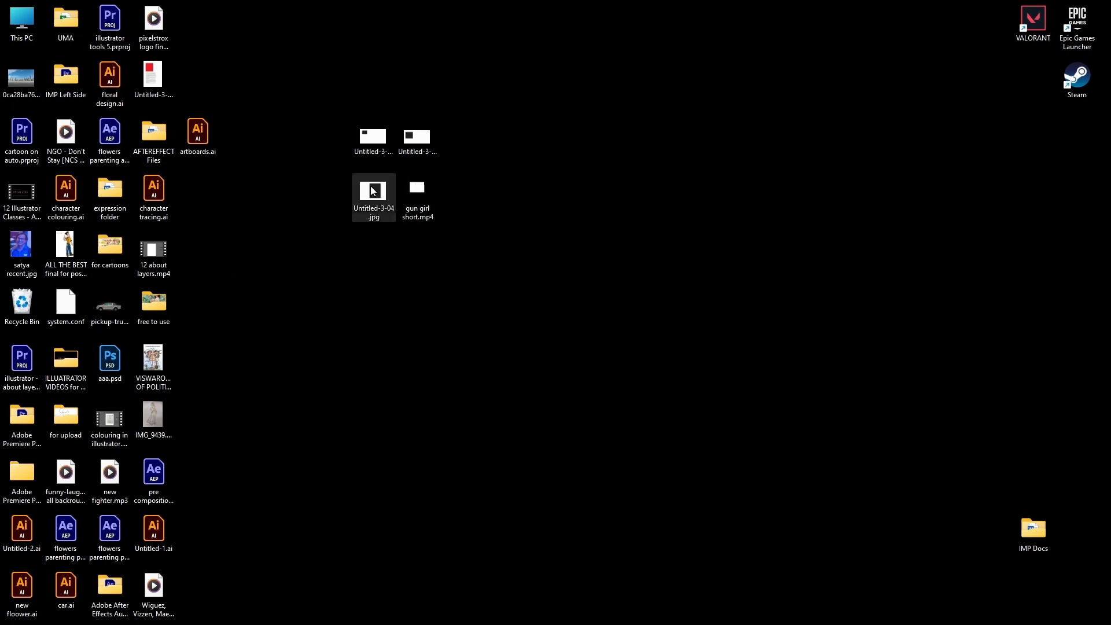
{"action": "left_click_drag", "start_coordinate": [333, 100], "coordinate": [496, 275]}
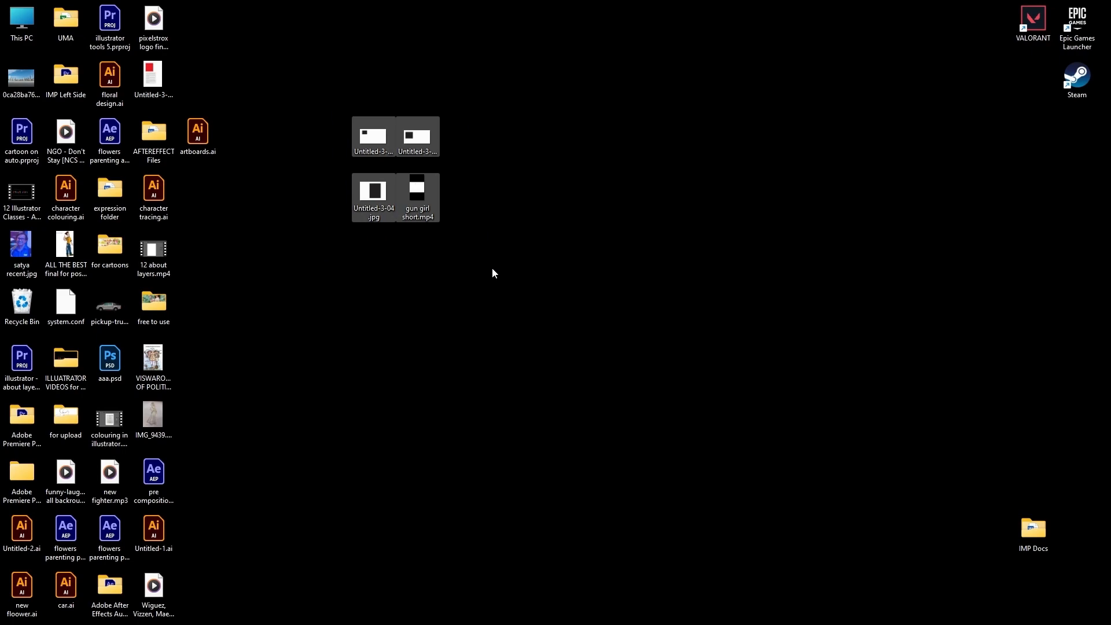
- Switch back to Illustrator, check Artboard 1 copy 3's options in artboard editing mode without changing them, and display the document's artboard list
{"action": "mouse_move", "coordinate": [769, 621]}
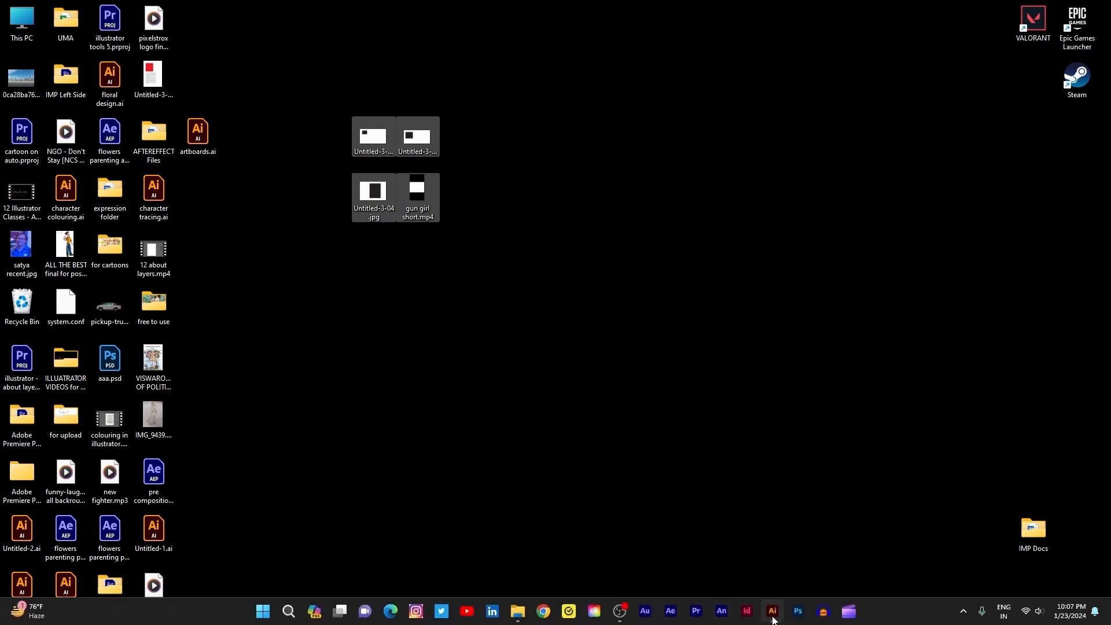
{"action": "left_click", "coordinate": [772, 612]}
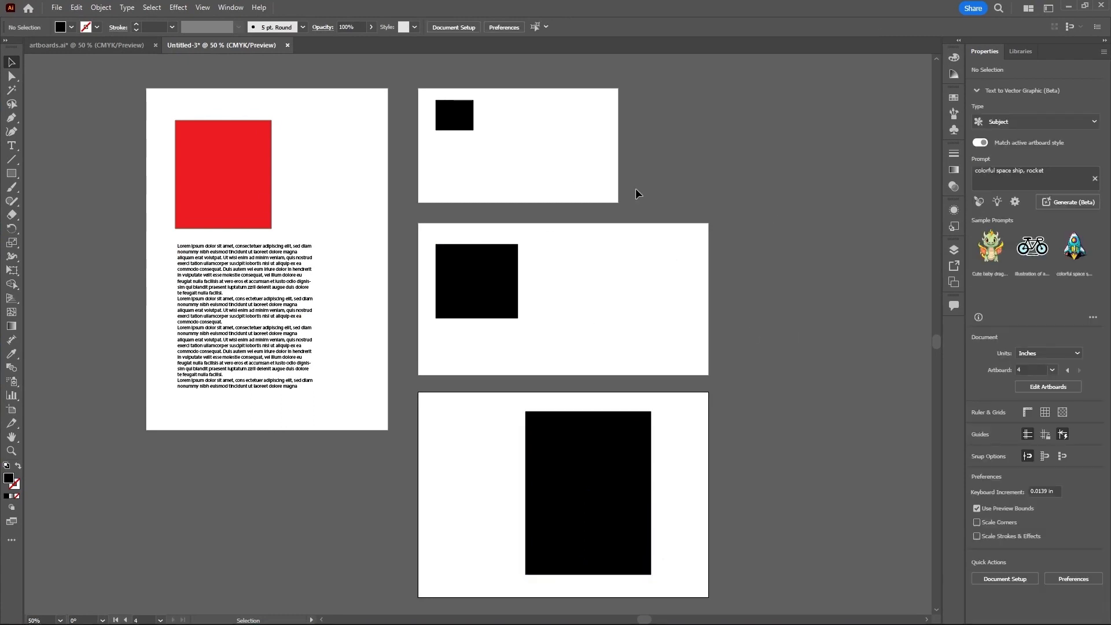
{"action": "left_click", "coordinate": [11, 409]}
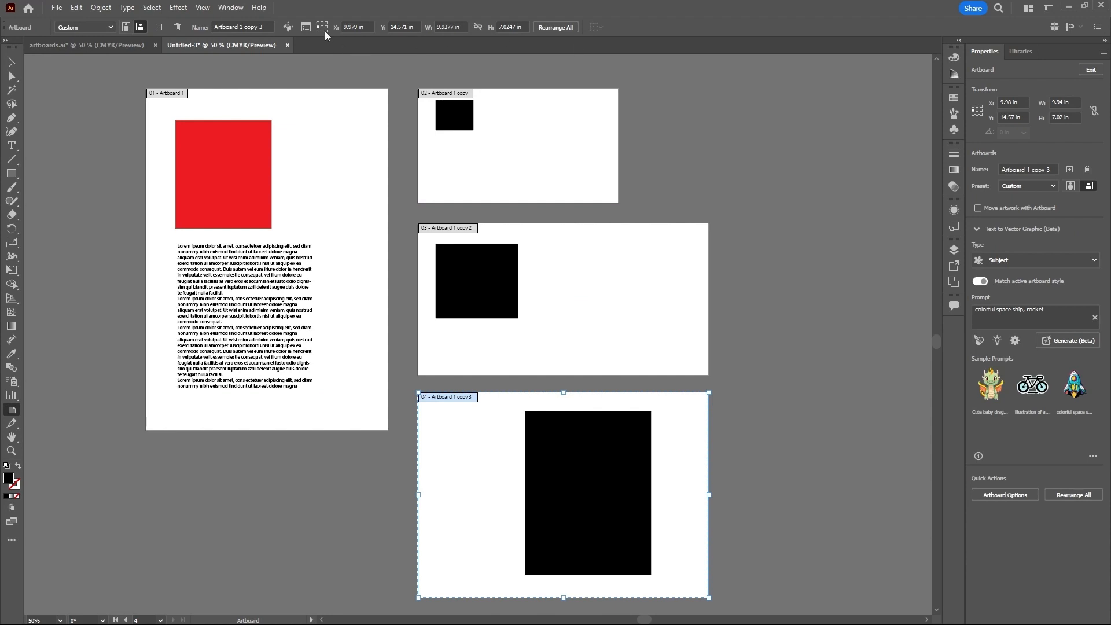
{"action": "left_click", "coordinate": [306, 28]}
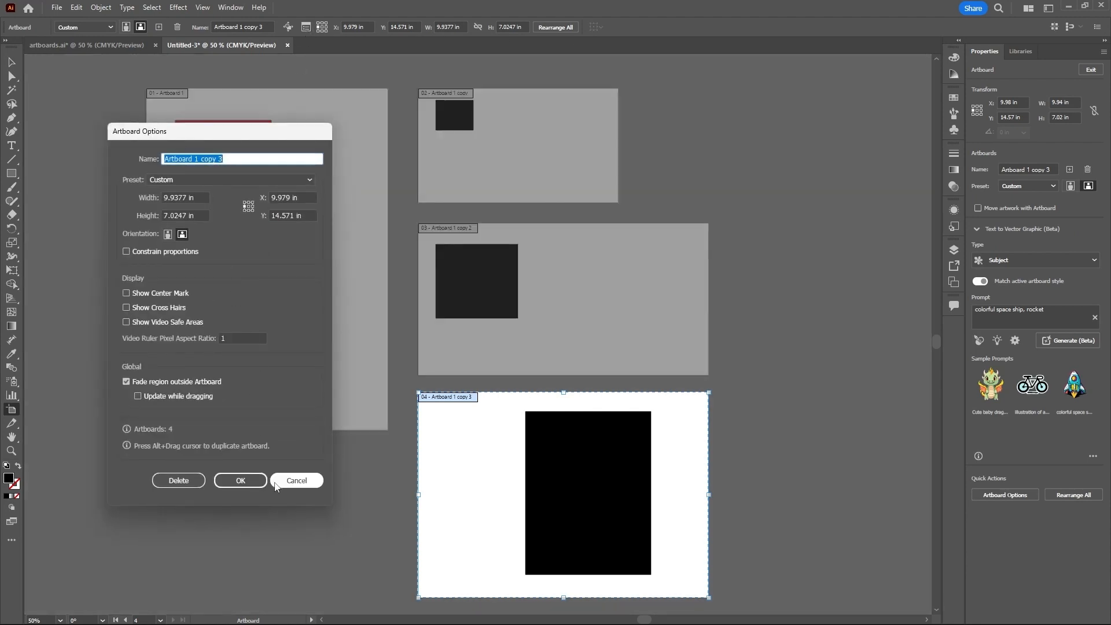
{"action": "left_click", "coordinate": [292, 484]}
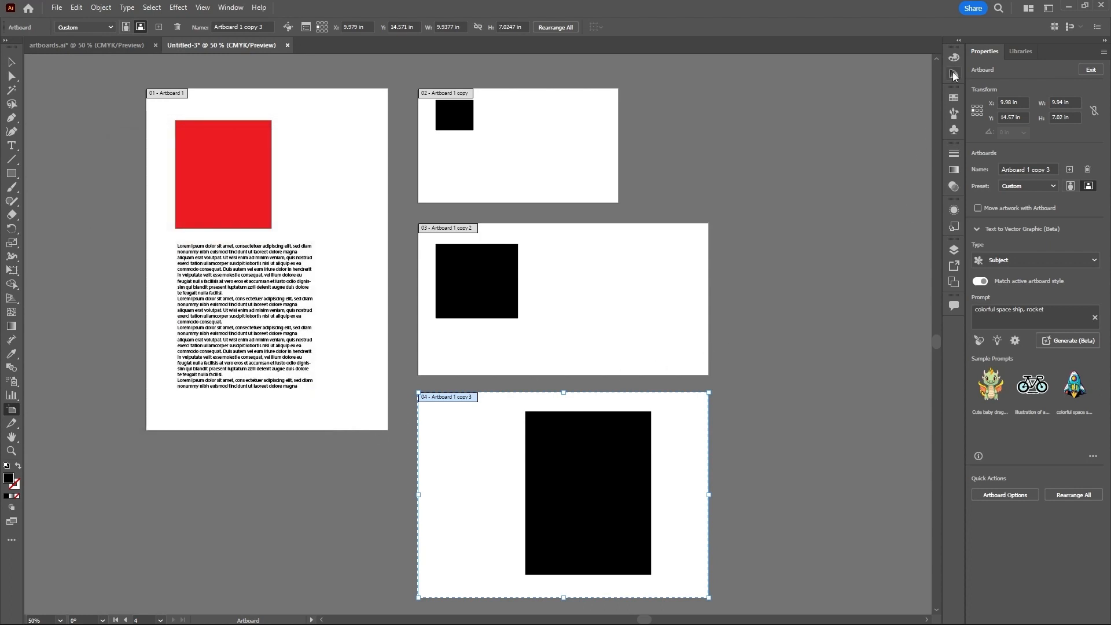
{"action": "left_click", "coordinate": [954, 250]}
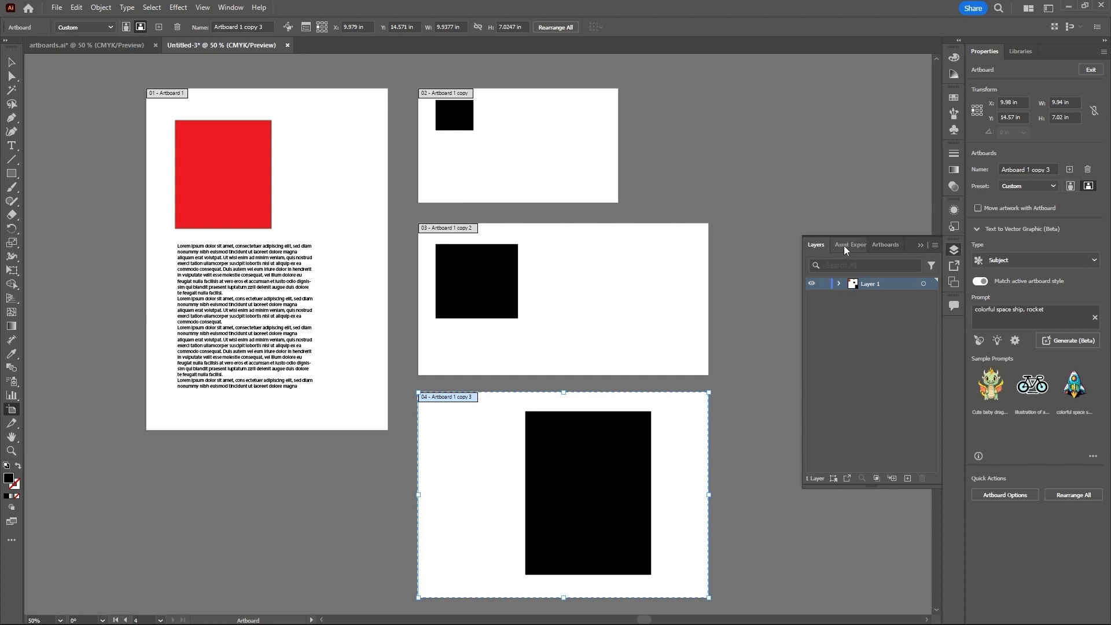
{"action": "left_click", "coordinate": [883, 246]}
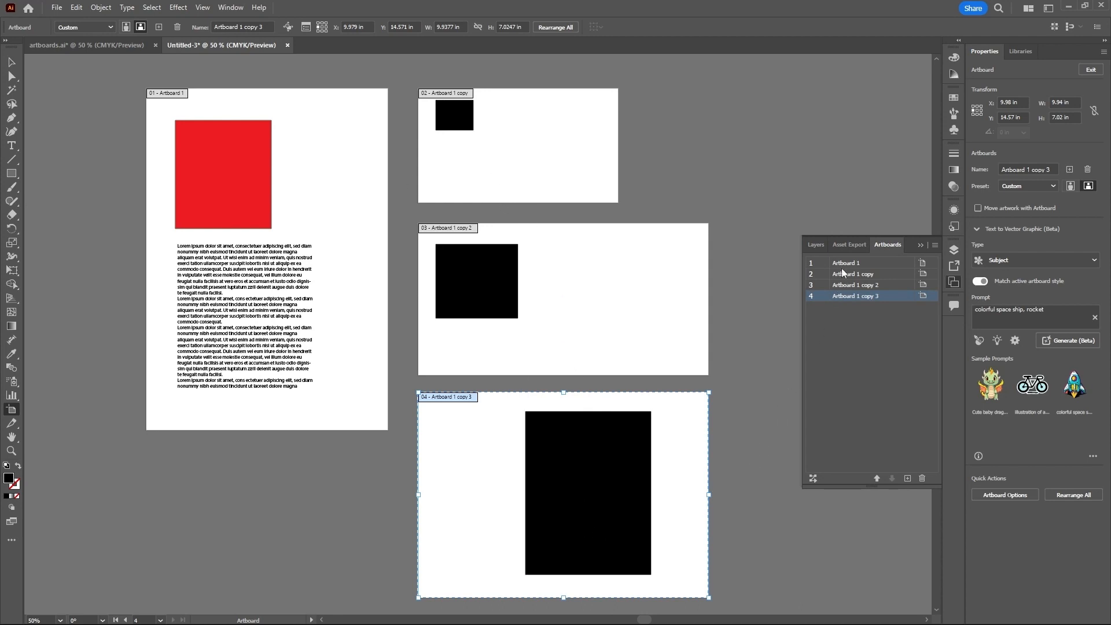
- Add a new artboard after Artboard 1 copy 3, fit it in the view, and delete it
{"action": "left_click", "coordinate": [908, 478]}
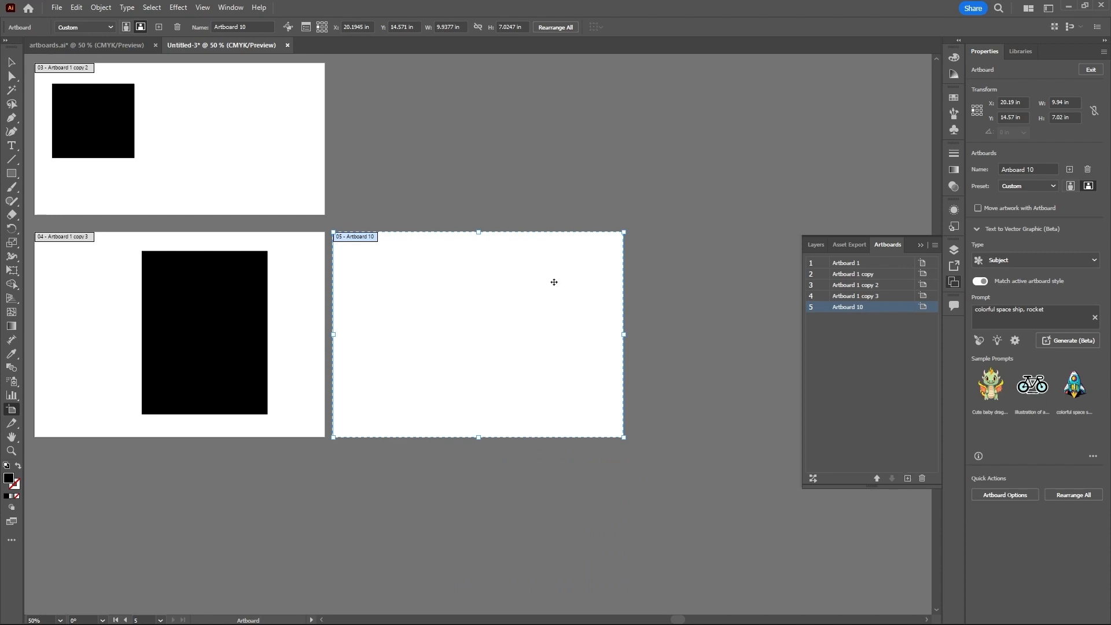
{"action": "double_click", "coordinate": [868, 309]}
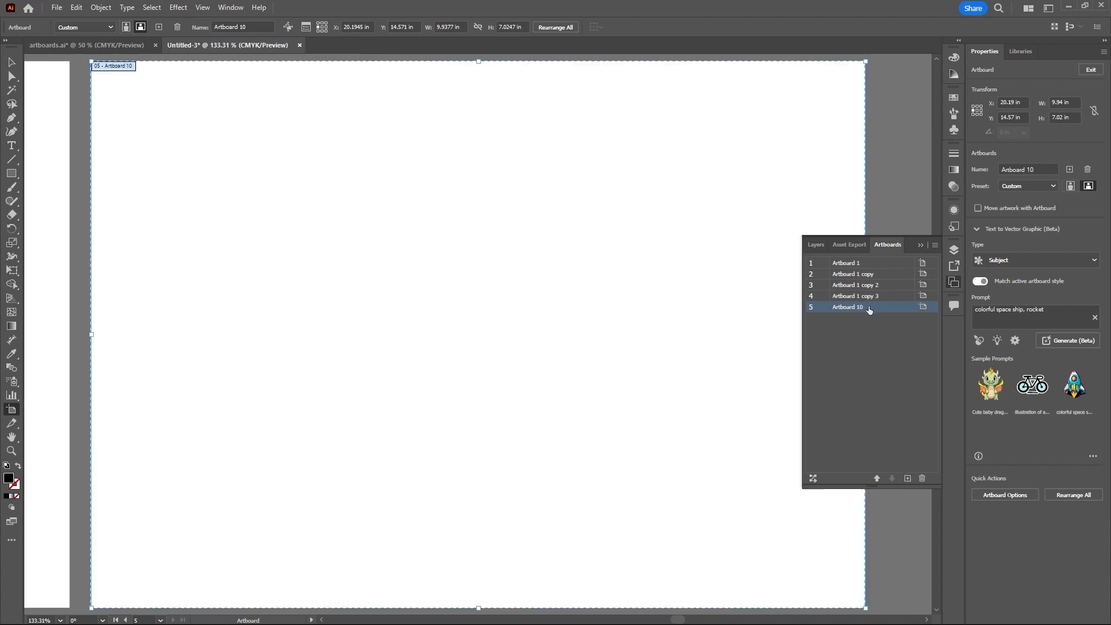
{"action": "left_click", "coordinate": [922, 478]}
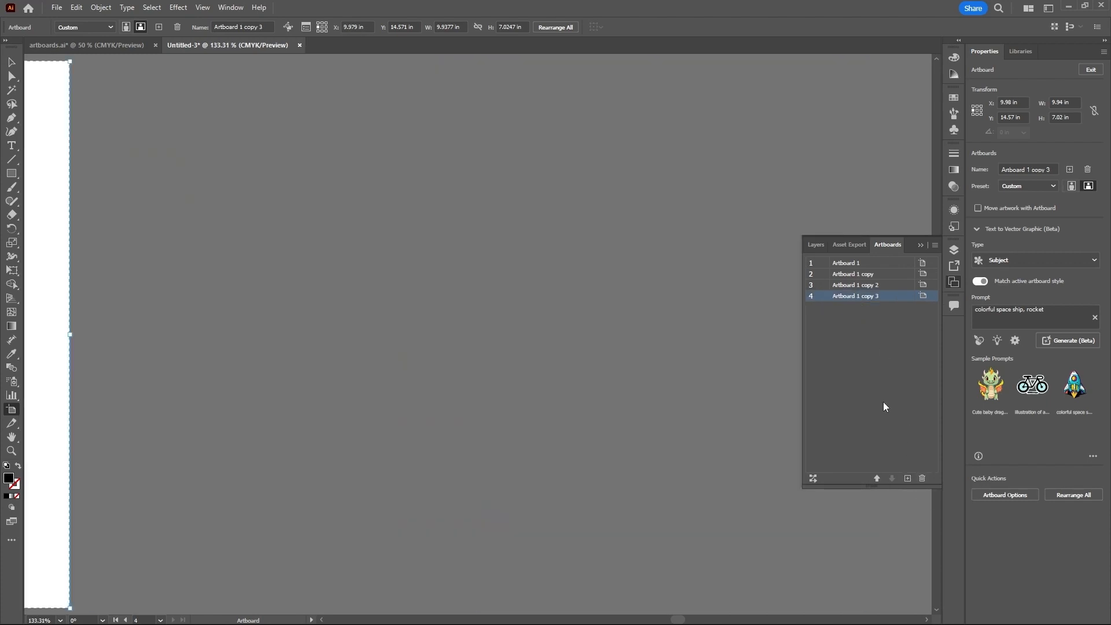
- Move Artboard 1 copy 3 up to first place in the artboard order and back down to fourth
{"action": "left_click", "coordinate": [877, 478]}
{"action": "left_click", "coordinate": [877, 478]}
{"action": "left_click", "coordinate": [877, 478]}
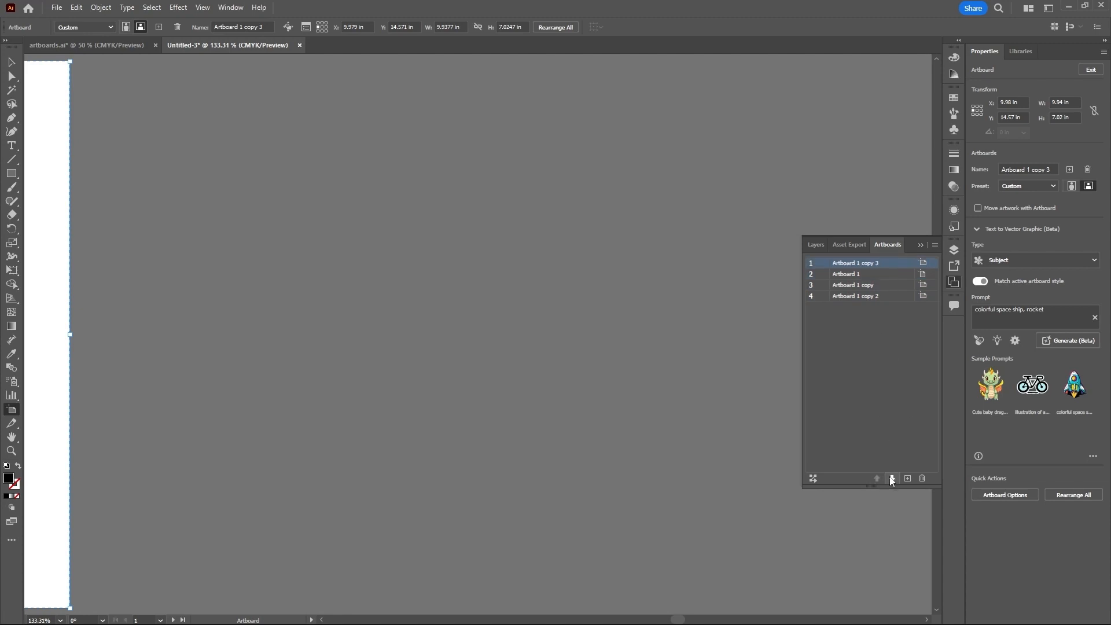
{"action": "left_click", "coordinate": [892, 478]}
{"action": "left_click", "coordinate": [892, 478]}
{"action": "left_click", "coordinate": [892, 478]}
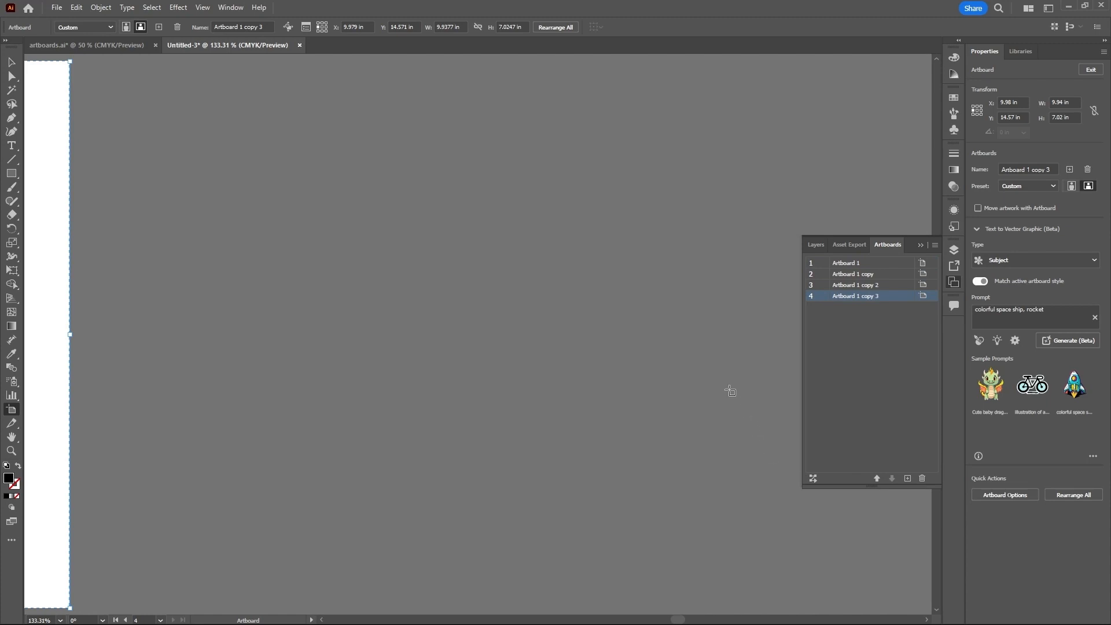
- Rearrange all artboards with their artwork in a right-to-left grid by row, with 2 columns and 0.5 in spacing
{"action": "key", "text": "ctrl+1"}
{"action": "scroll", "coordinate": [727, 380], "scroll_direction": "down", "scroll_amount": 4}
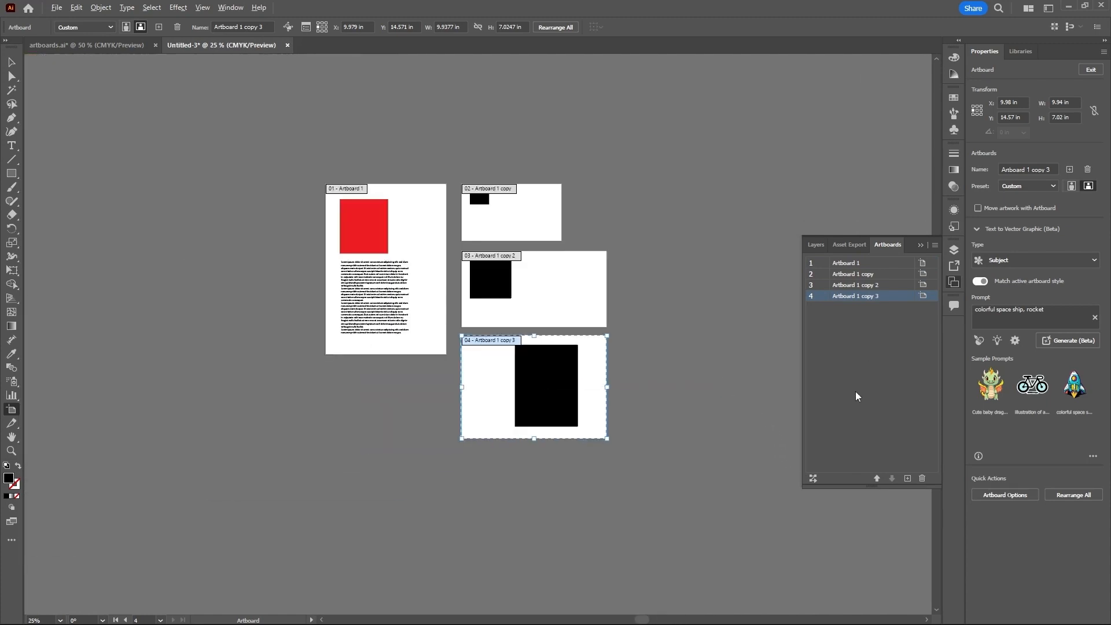
{"action": "left_click", "coordinate": [814, 478]}
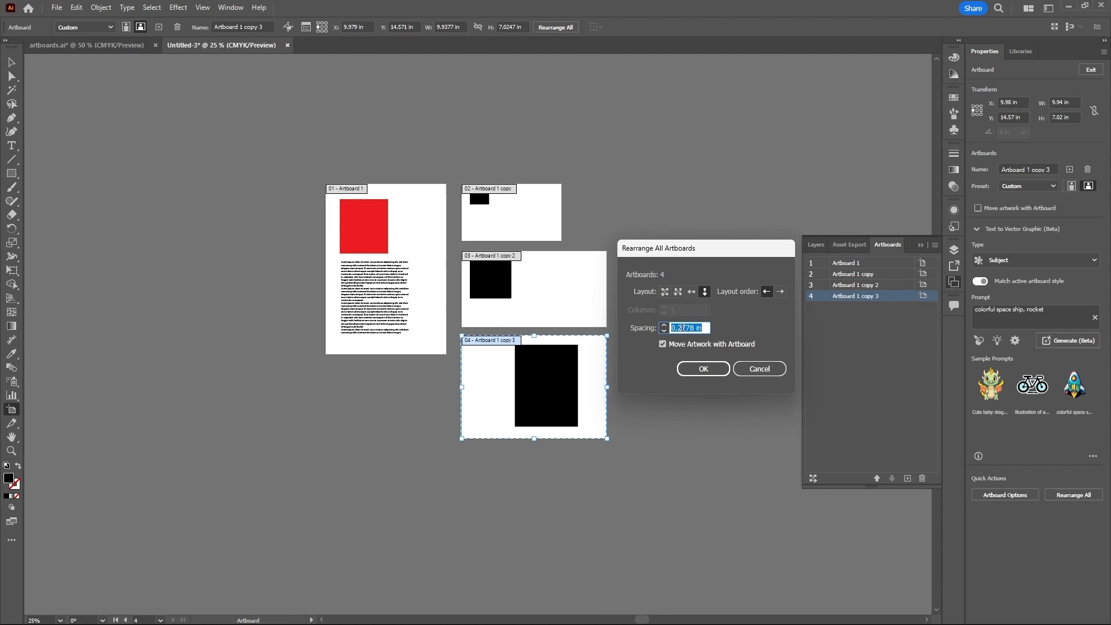
{"action": "left_click_drag", "start_coordinate": [678, 328], "coordinate": [713, 328]}
{"action": "type", "text": "5"}
{"action": "left_click", "coordinate": [666, 292]}
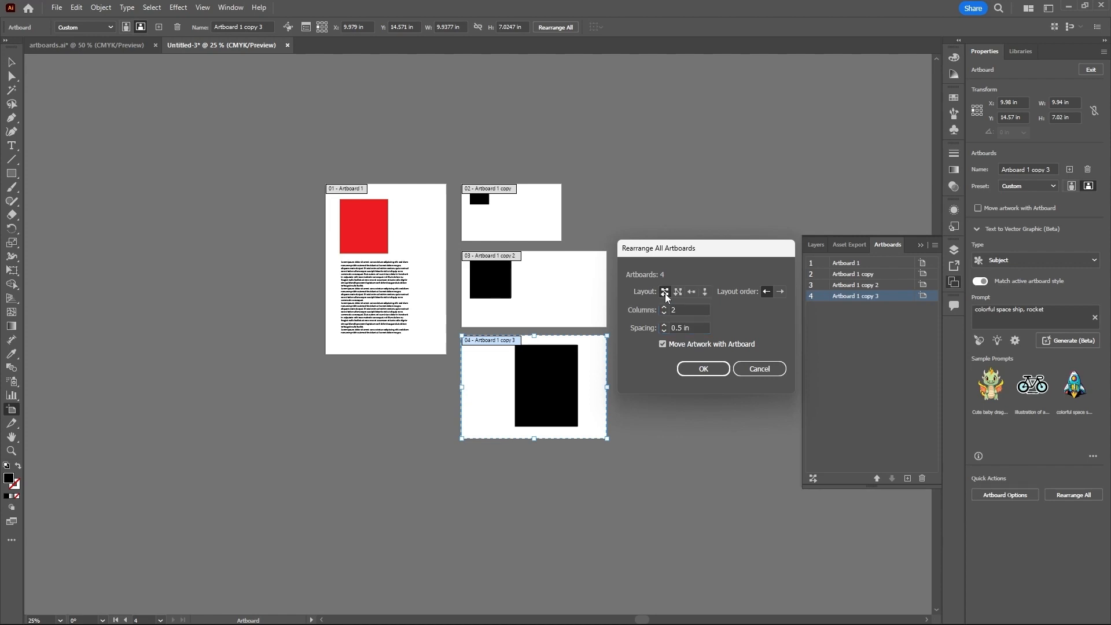
{"action": "left_click", "coordinate": [704, 370]}
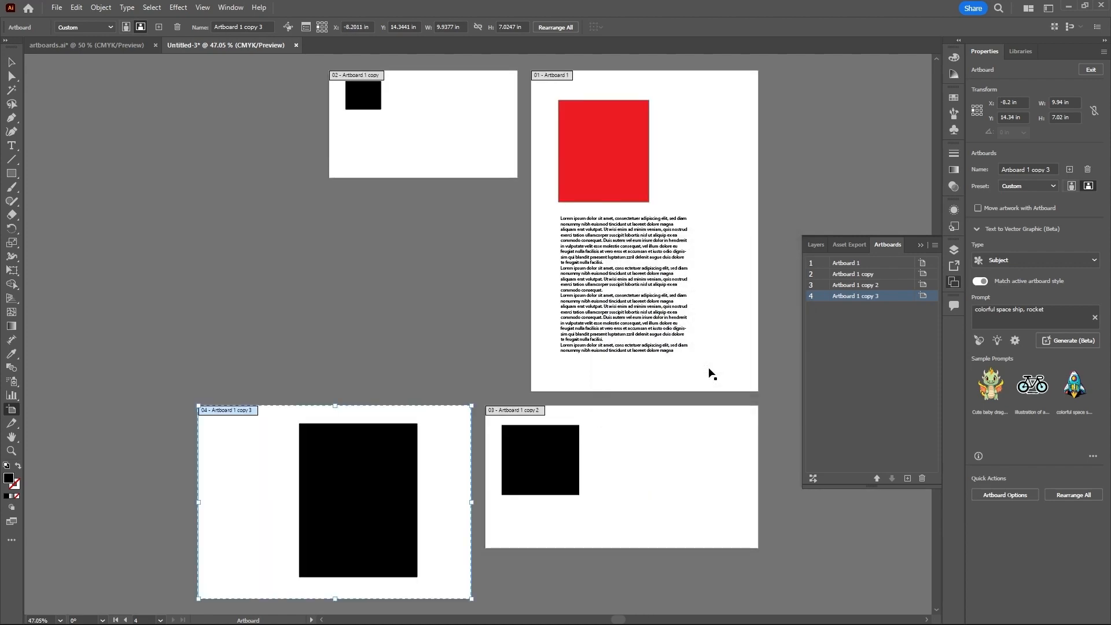
{"action": "scroll", "coordinate": [539, 372], "scroll_direction": "down", "scroll_amount": 3}
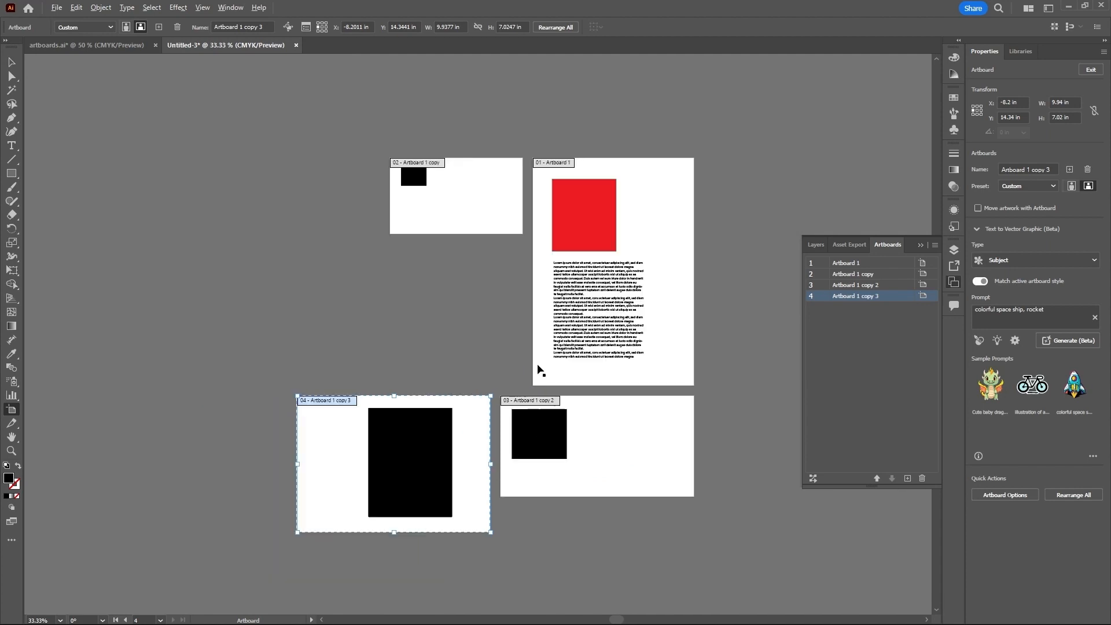
{"action": "scroll", "coordinate": [592, 360], "scroll_direction": "up", "scroll_amount": 1}
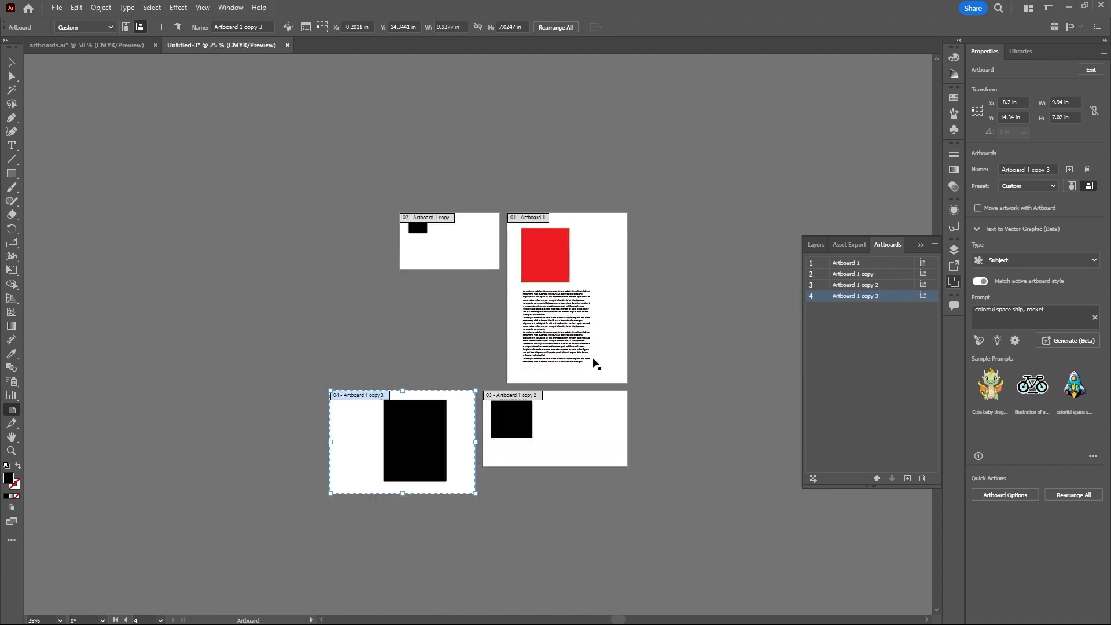
- Rearrange all artboards in a right-to-left grid by column with 2 rows and 0.5 in spacing
{"action": "left_click", "coordinate": [813, 478]}
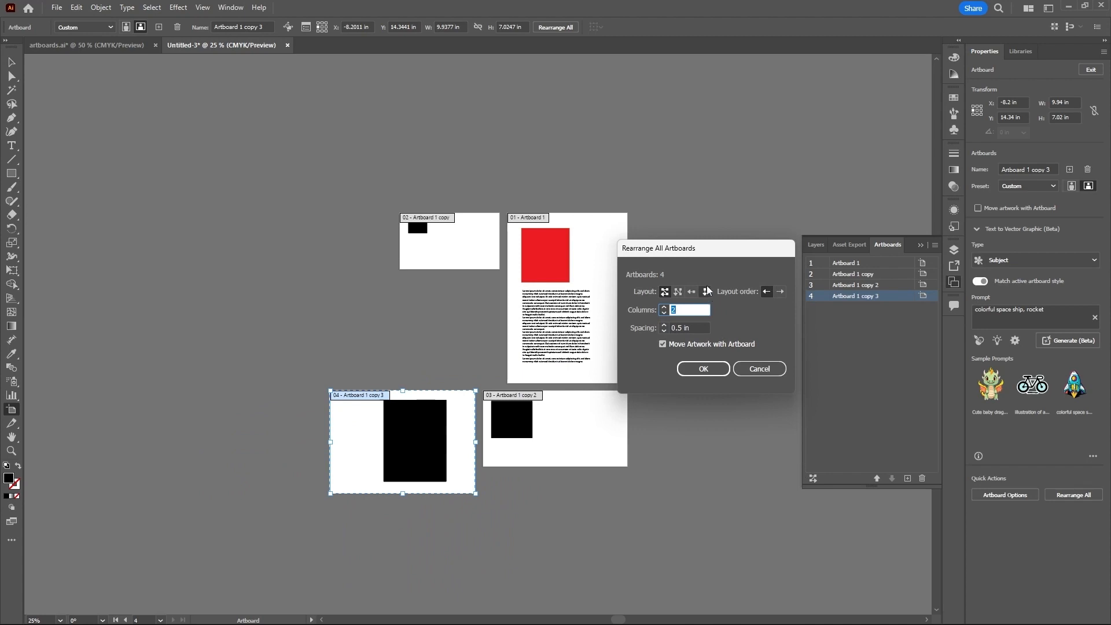
{"action": "left_click_drag", "start_coordinate": [724, 250], "coordinate": [794, 290]}
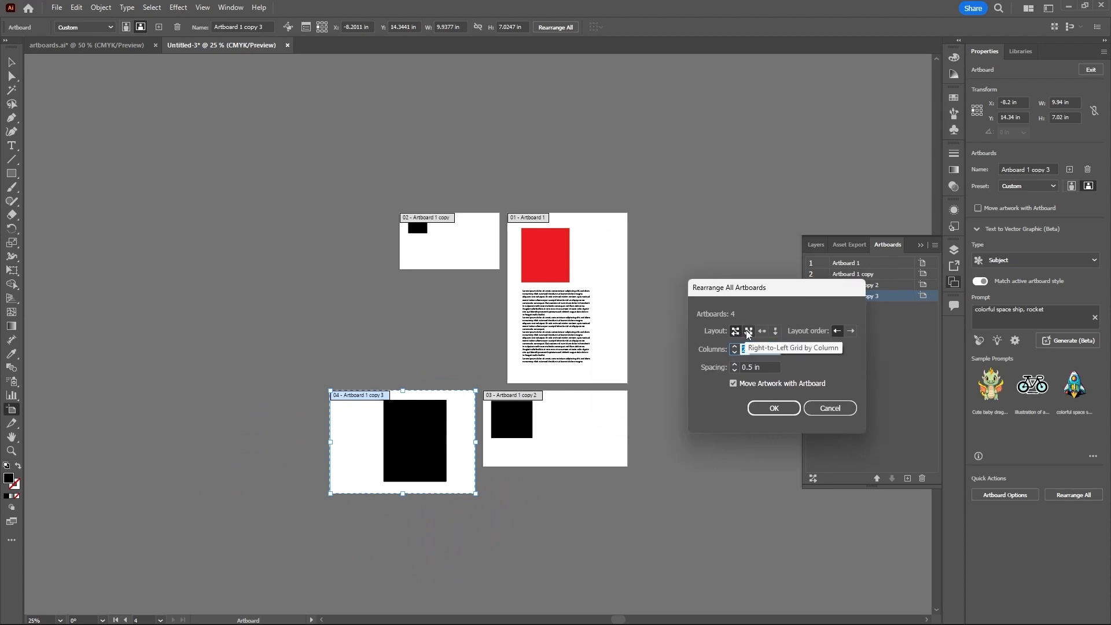
{"action": "left_click", "coordinate": [748, 331]}
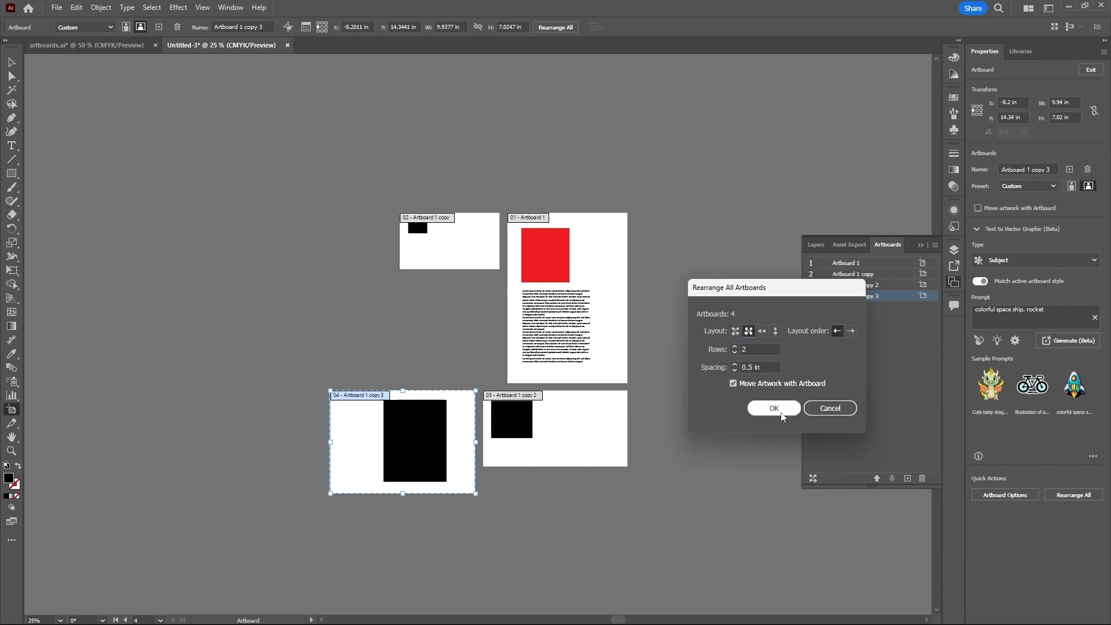
{"action": "left_click", "coordinate": [776, 408]}
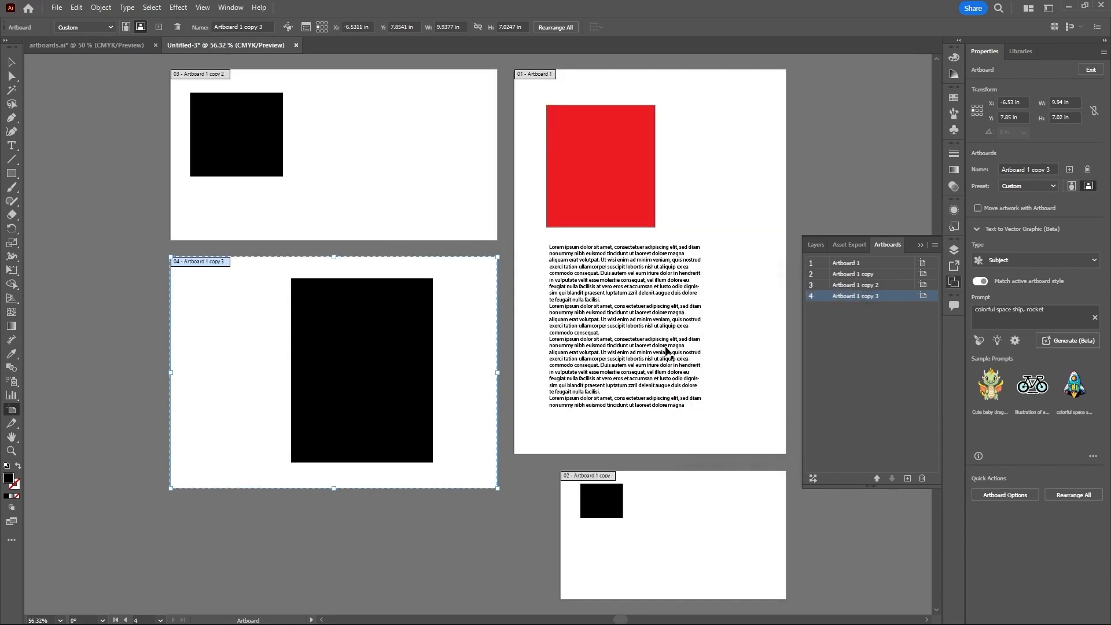
{"action": "scroll", "coordinate": [589, 348], "scroll_direction": "down", "scroll_amount": 3}
{"action": "scroll", "coordinate": [689, 368], "scroll_direction": "up", "scroll_amount": 1}
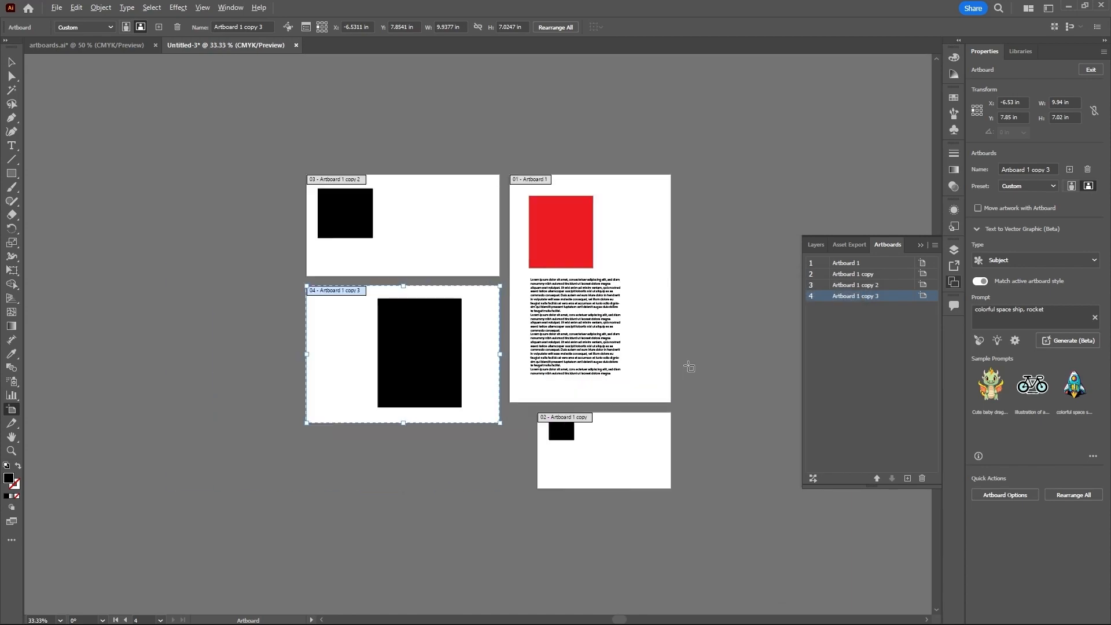
- Rearrange all artboards into a single horizontal row in right-to-left order
{"action": "left_click", "coordinate": [813, 479]}
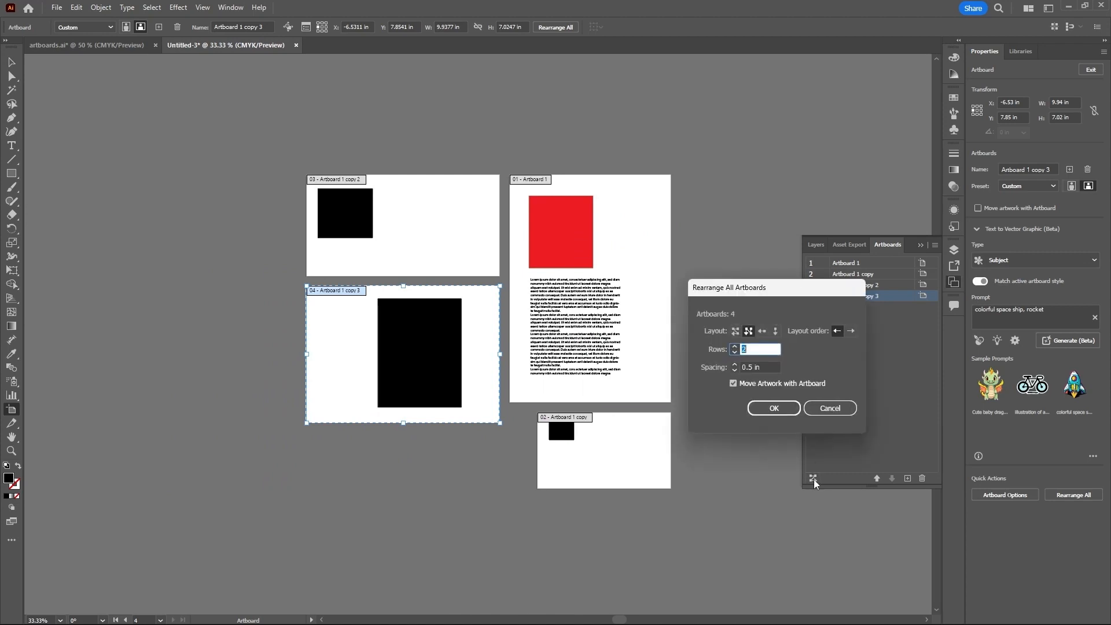
{"action": "left_click", "coordinate": [762, 334]}
{"action": "left_click", "coordinate": [790, 410]}
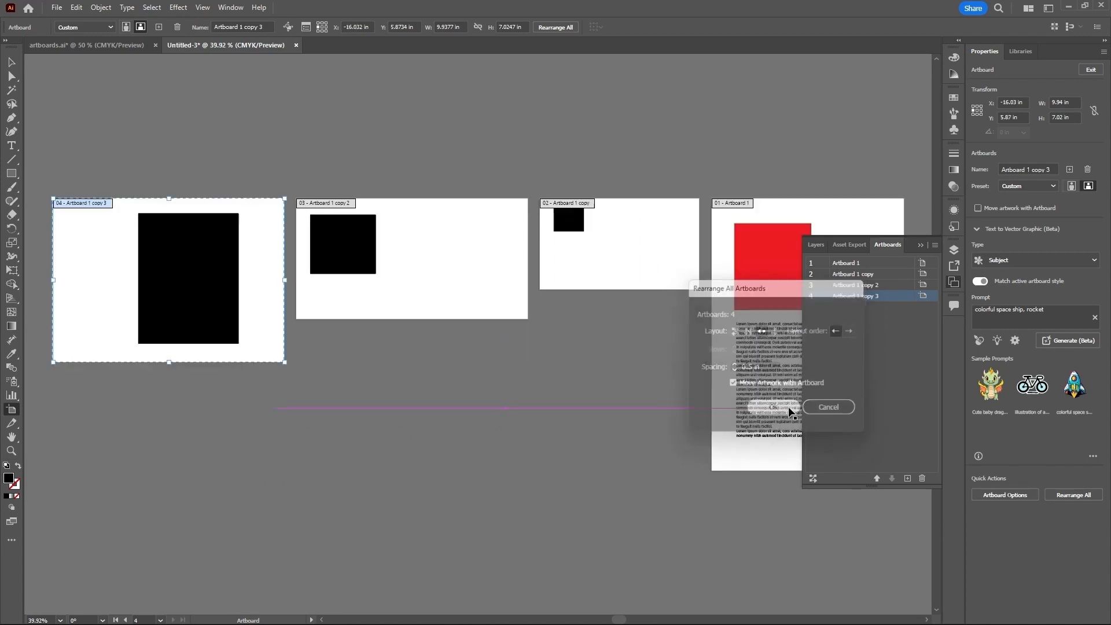
{"action": "scroll", "coordinate": [570, 379], "scroll_direction": "down", "scroll_amount": 4}
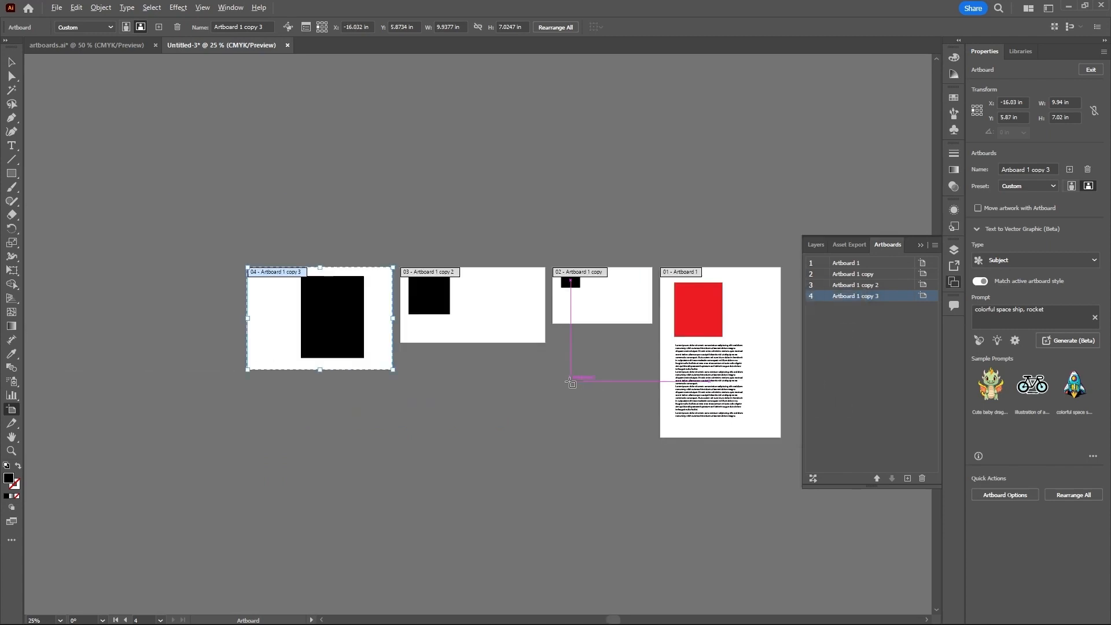
{"action": "scroll", "coordinate": [667, 377], "scroll_direction": "up", "scroll_amount": 1}
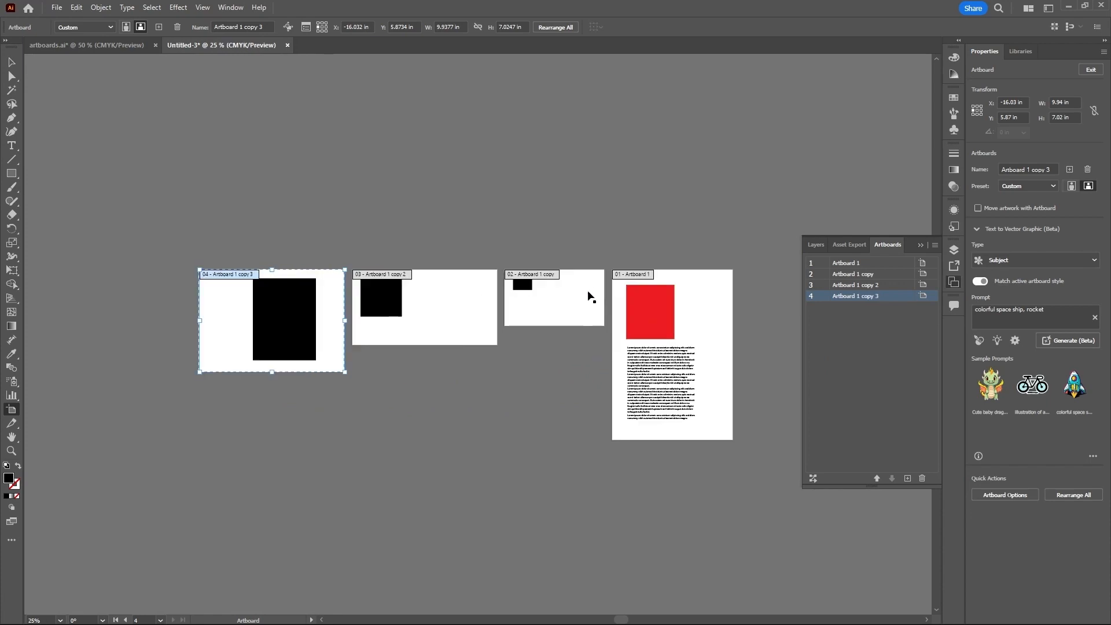
- Rearrange all artboards into a single vertical column with 0.5 in spacing, moving the artwork along
{"action": "left_click", "coordinate": [813, 478]}
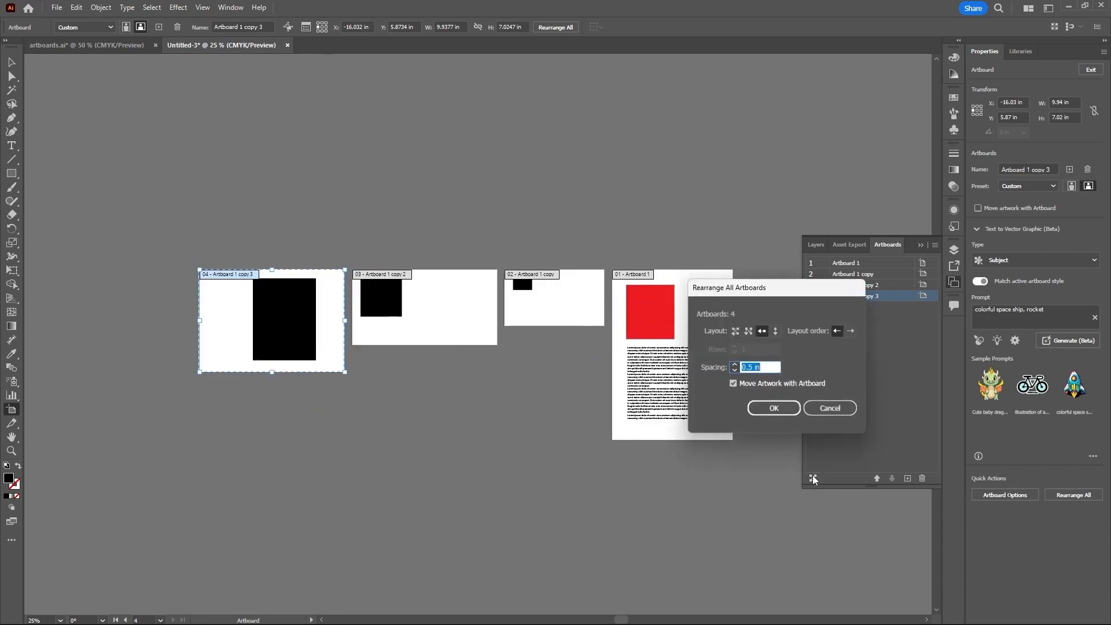
{"action": "left_click", "coordinate": [775, 331]}
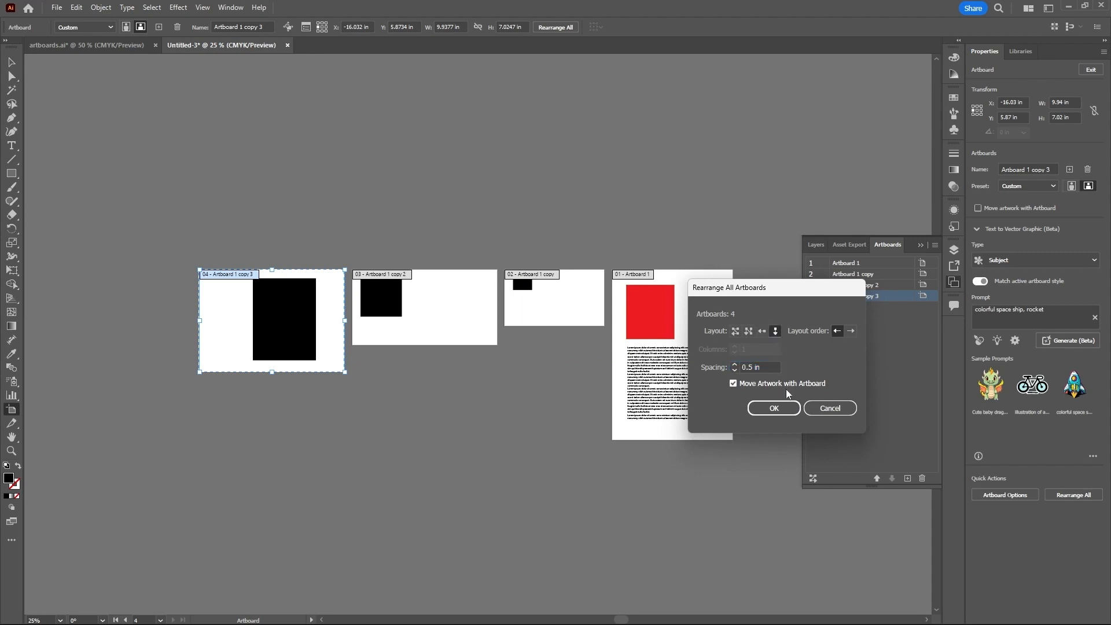
{"action": "left_click", "coordinate": [784, 409]}
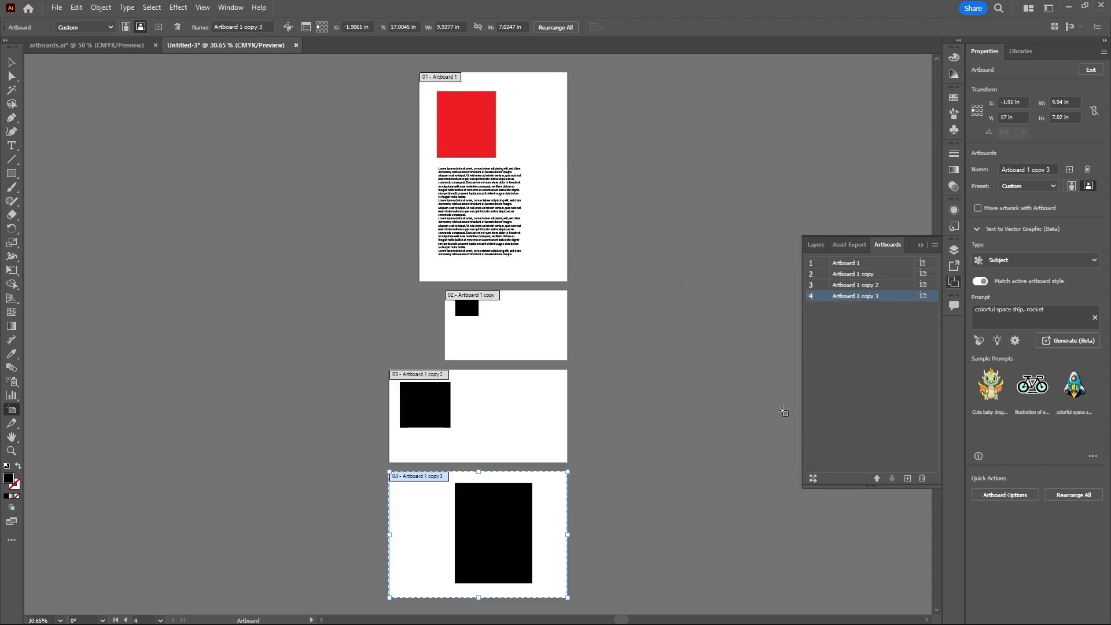
- Change the layout order of the artboard column to left-to-right and leave artboard editing mode
{"action": "left_click", "coordinate": [813, 479]}
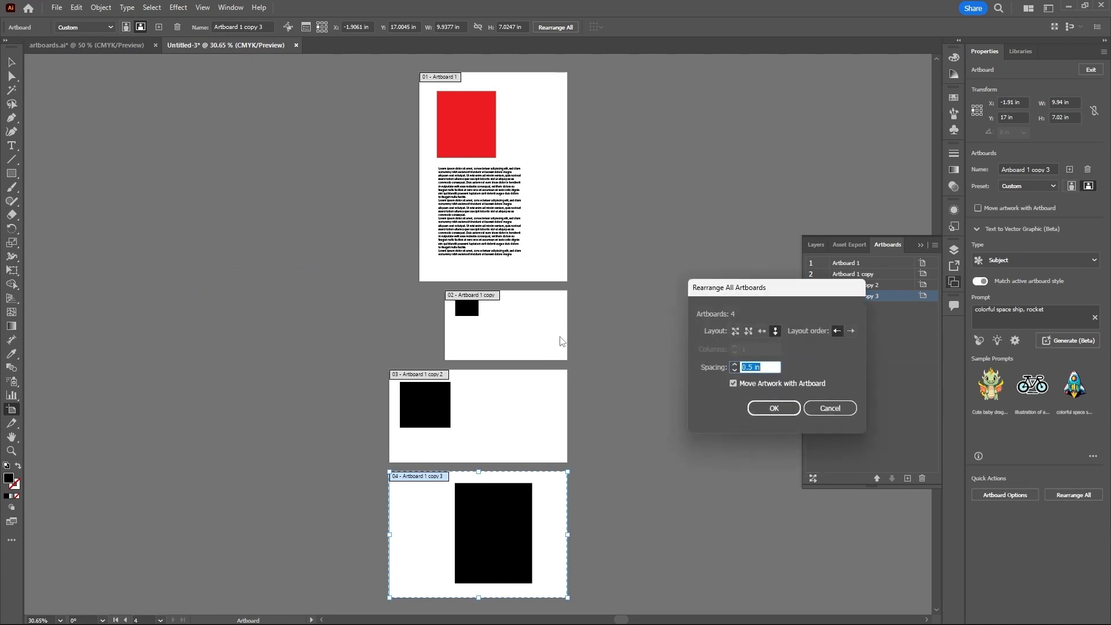
{"action": "left_click", "coordinate": [852, 334]}
{"action": "left_click", "coordinate": [779, 409]}
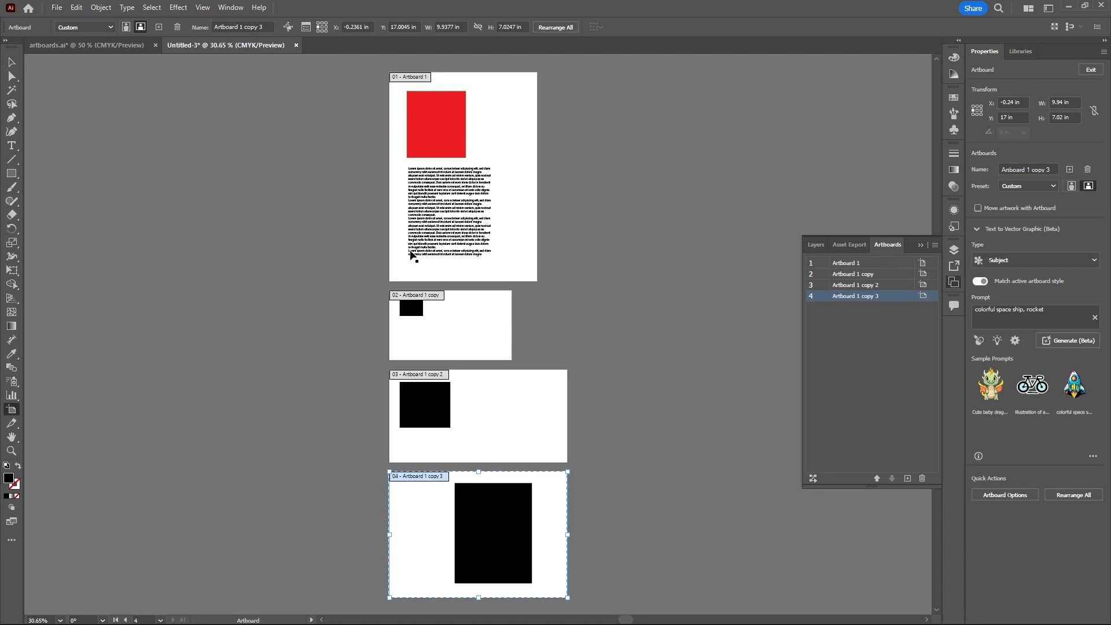
{"action": "scroll", "coordinate": [431, 260], "scroll_direction": "down", "scroll_amount": 1}
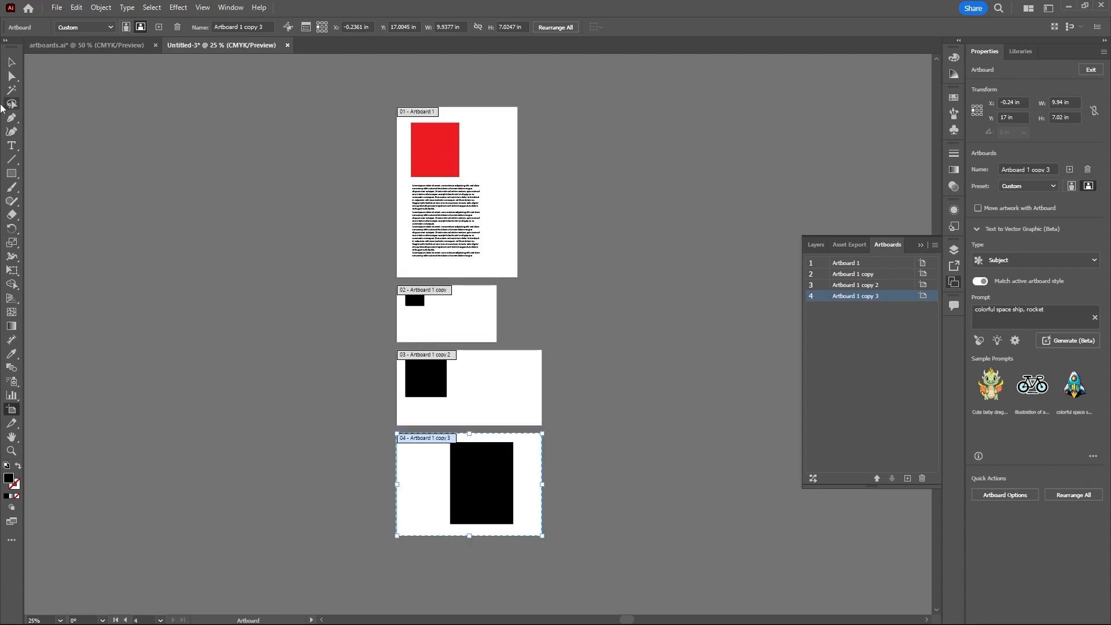
{"action": "left_click", "coordinate": [12, 62]}
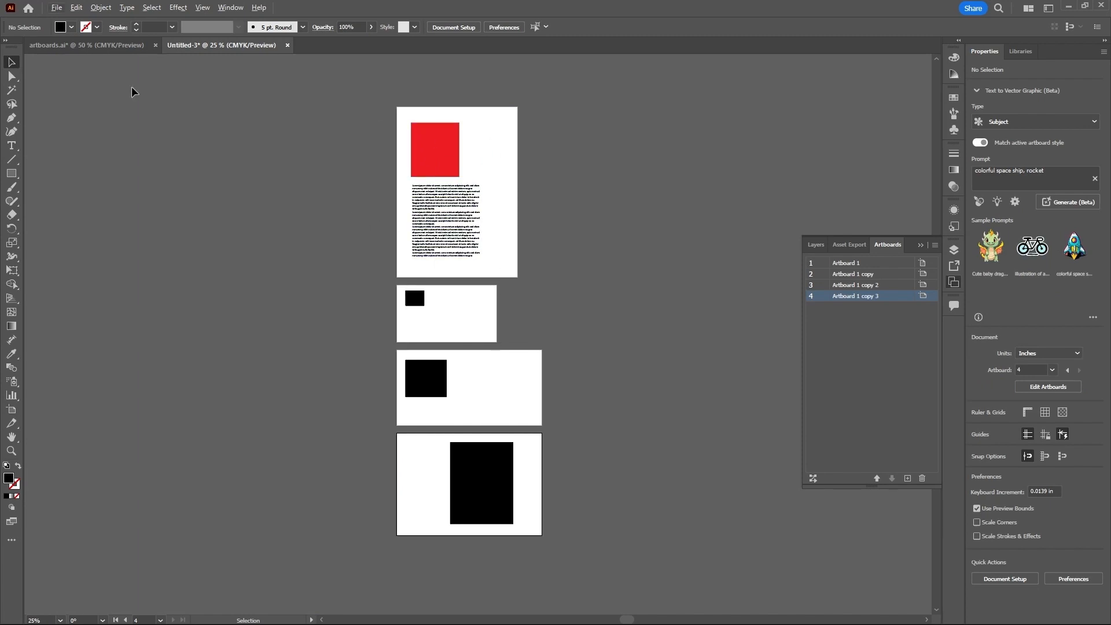
- View the artboards.ai document, return to Untitled-3, and look over its rearranged artboard column
{"action": "left_click", "coordinate": [134, 47]}
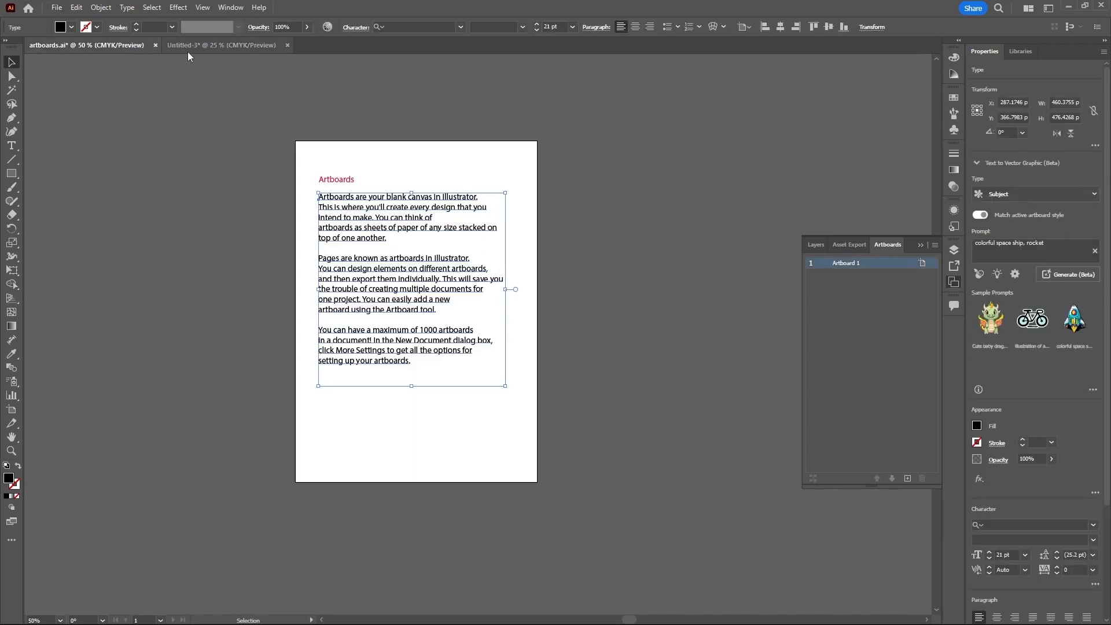
{"action": "left_click", "coordinate": [205, 46]}
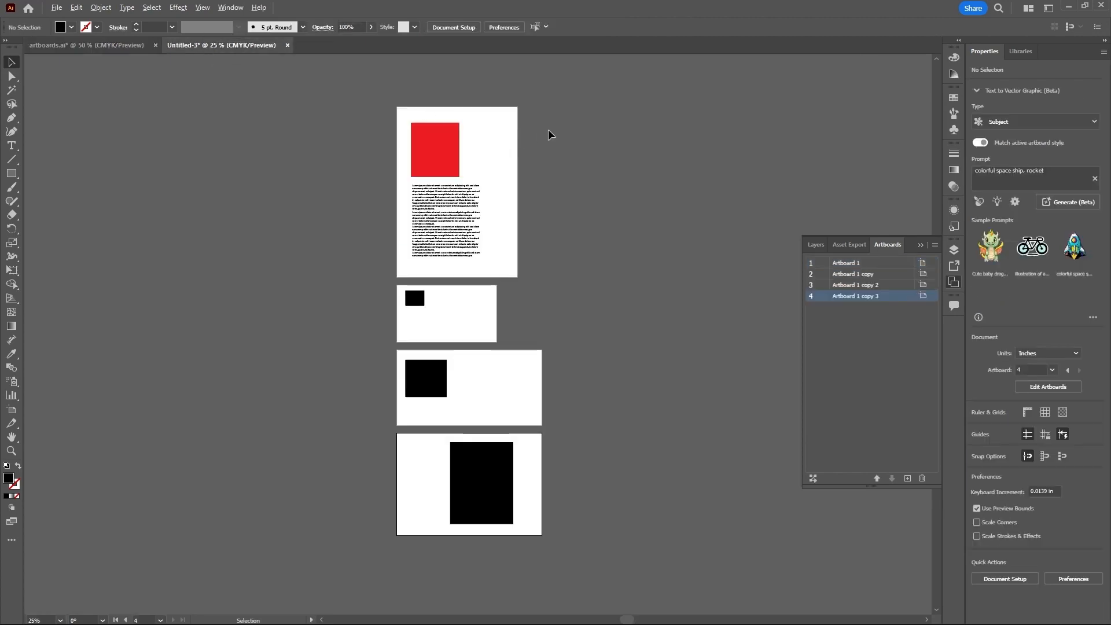
{"action": "scroll", "coordinate": [542, 120], "scroll_direction": "up", "scroll_amount": 2}
{"action": "scroll", "coordinate": [480, 134], "scroll_direction": "down", "scroll_amount": 1}
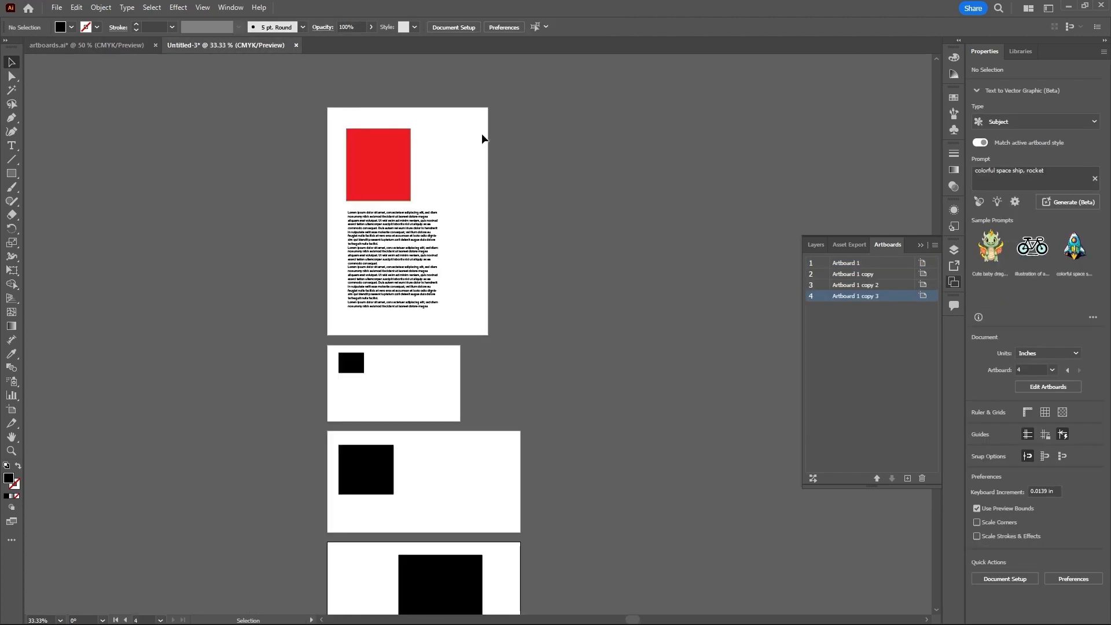